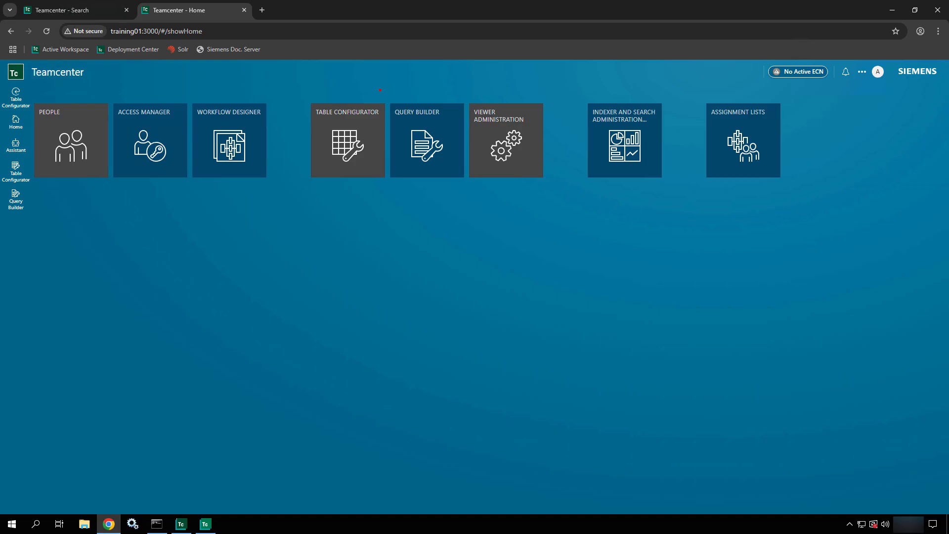
{"action": "mouse_move", "coordinate": [386, 88]}
{"action": "left_mouse_down"}
{"action": "mouse_move", "coordinate": [589, 229]}
{"action": "mouse_move", "coordinate": [694, 254]}
{"action": "mouse_move", "coordinate": [819, 225]}
{"action": "left_mouse_up"}
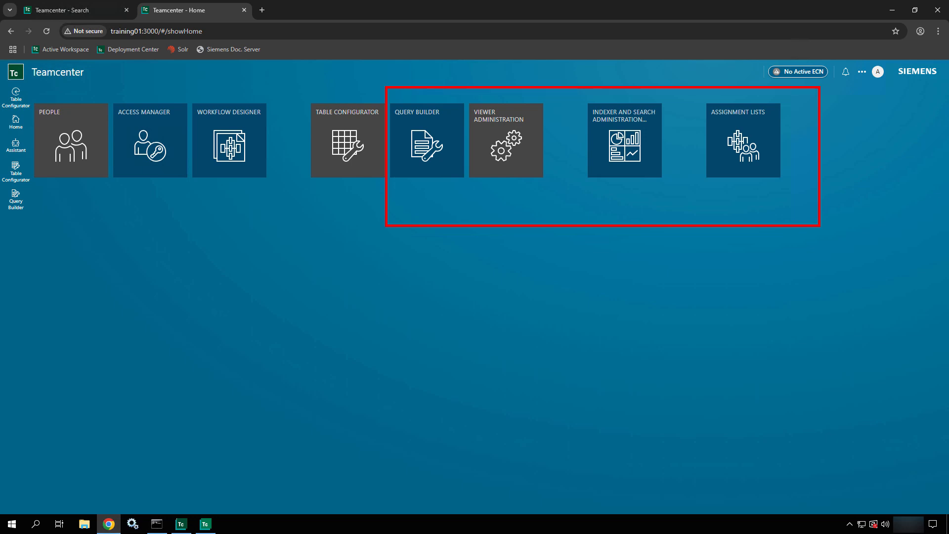
{"action": "key", "text": "e"}
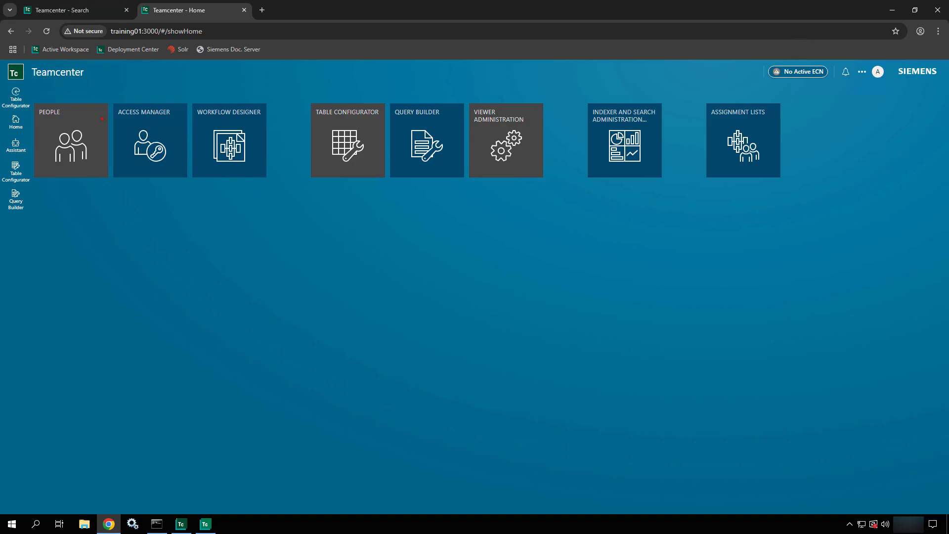
{"action": "mouse_move", "coordinate": [102, 119]}
{"action": "left_mouse_down"}
{"action": "mouse_move", "coordinate": [140, 82]}
{"action": "mouse_move", "coordinate": [183, 78]}
{"action": "left_mouse_up"}
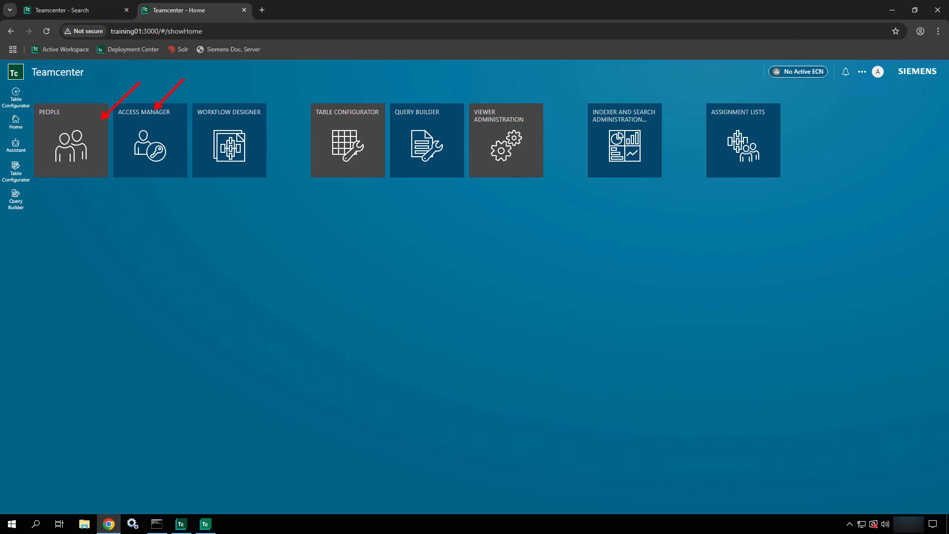
{"action": "left_click_drag", "start_coordinate": [219, 106], "coordinate": [248, 73]}
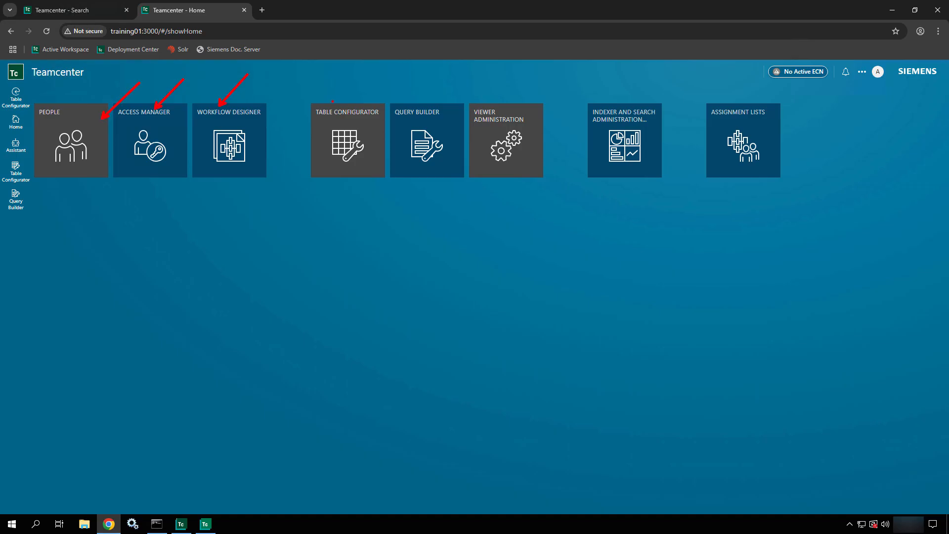
{"action": "left_click_drag", "start_coordinate": [333, 102], "coordinate": [363, 63]}
{"action": "key", "text": "e"}
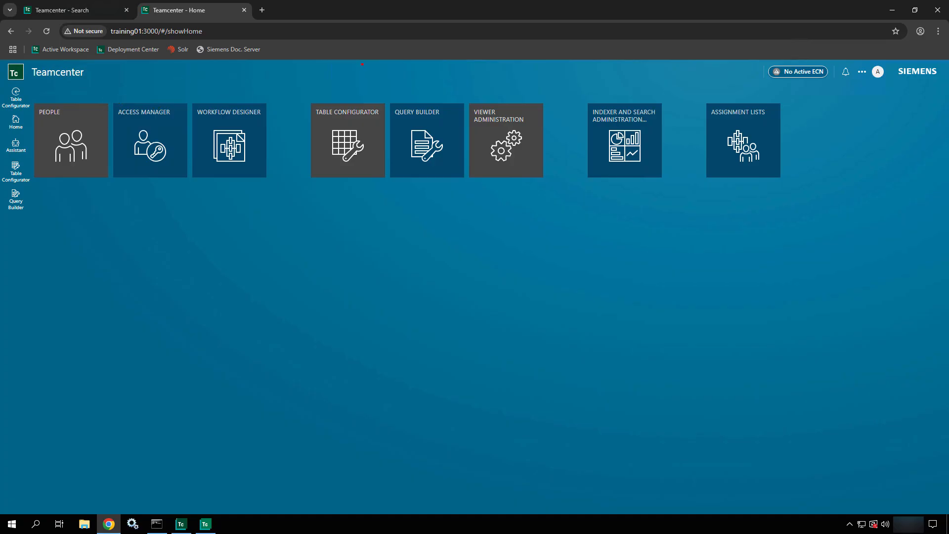
{"action": "left_click_drag", "start_coordinate": [437, 101], "coordinate": [396, 69]}
{"action": "left_click_drag", "start_coordinate": [487, 104], "coordinate": [471, 92]}
{"action": "left_click_drag", "start_coordinate": [607, 107], "coordinate": [566, 74]}
{"action": "left_click_drag", "start_coordinate": [730, 107], "coordinate": [702, 77]}
{"action": "key", "text": "Escape"}
- Open Query Builder and view the Admin - Employee Information, Admin - Group/Role Membership and Admin - Item Ownership query definitions
{"action": "left_click", "coordinate": [431, 132]}
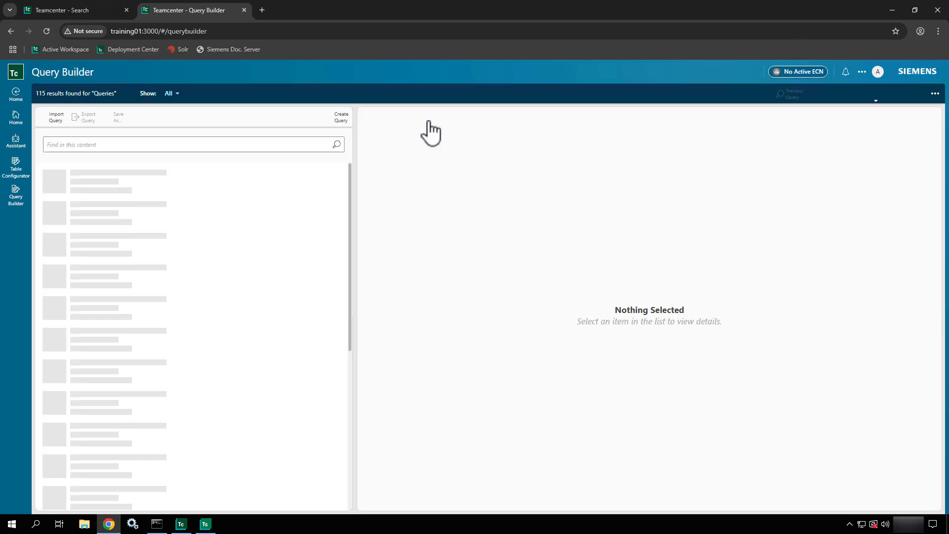
{"action": "left_click", "coordinate": [203, 191]}
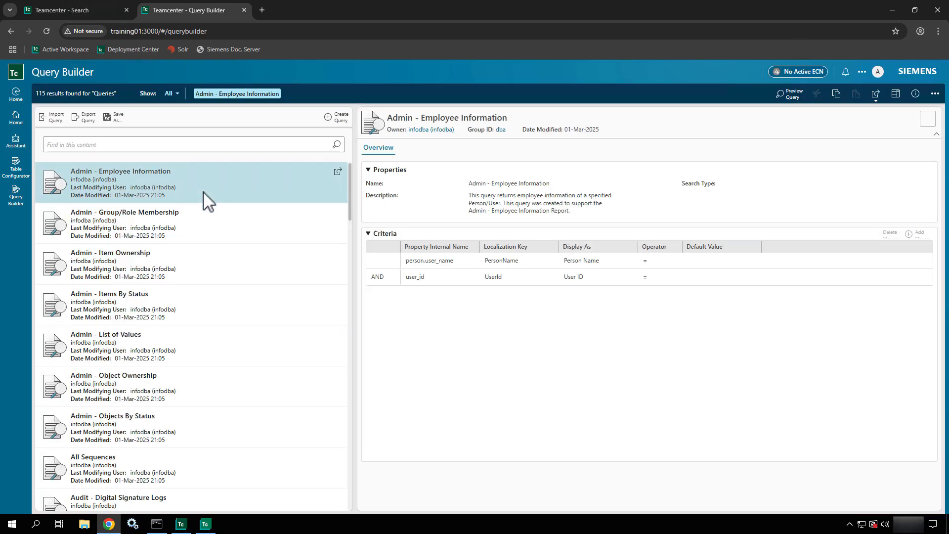
{"action": "left_click", "coordinate": [191, 223]}
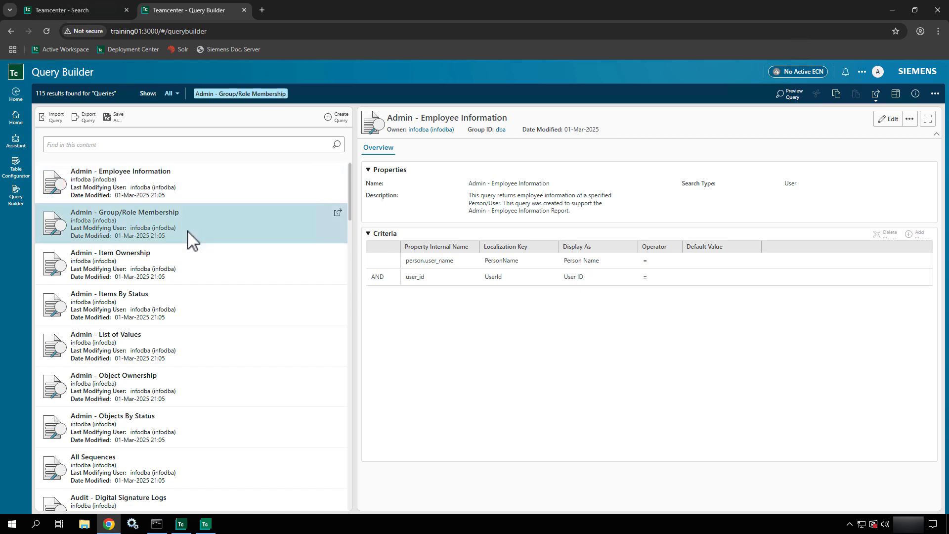
{"action": "left_click", "coordinate": [186, 263]}
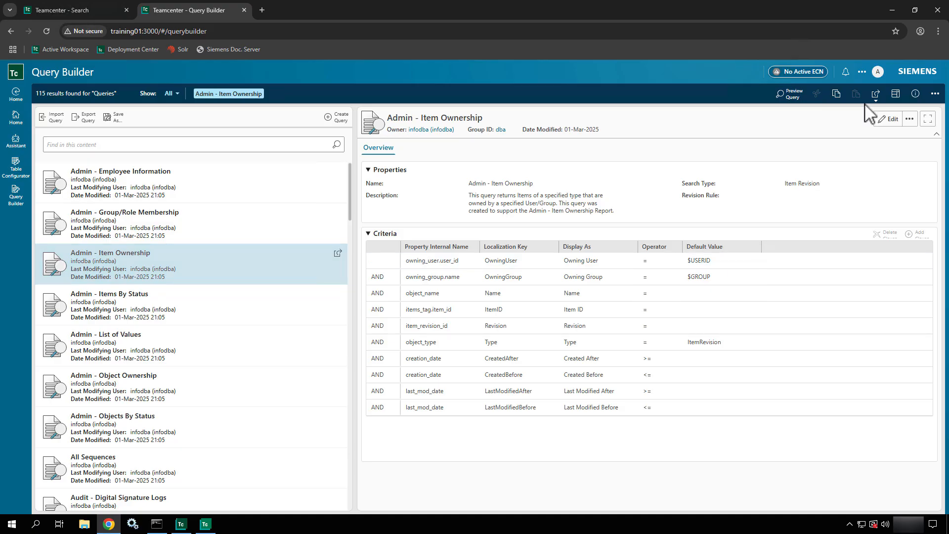
- Switch the session's workspace from the user profile settings to Author
{"action": "left_click", "coordinate": [881, 77]}
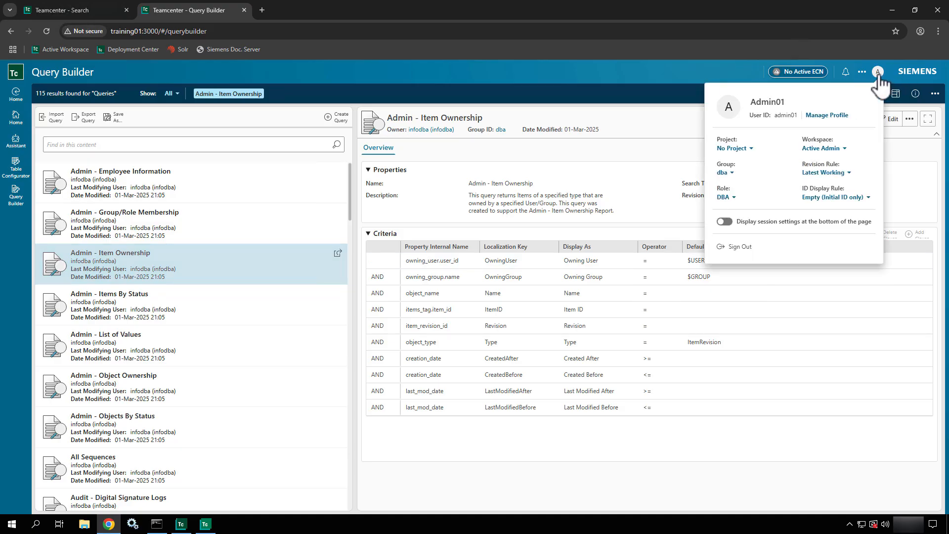
{"action": "left_click", "coordinate": [808, 152]}
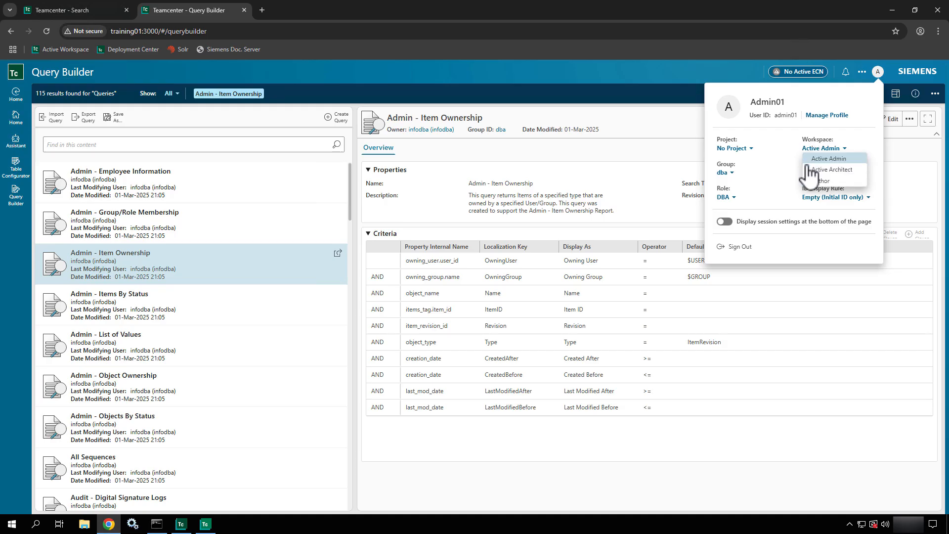
{"action": "left_click", "coordinate": [812, 190]}
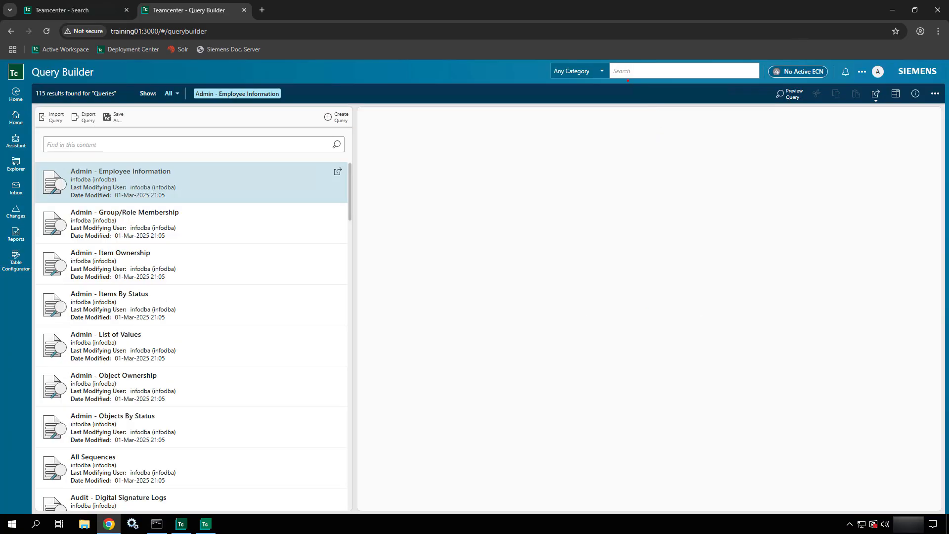
{"action": "mouse_move", "coordinate": [602, 55]}
{"action": "left_mouse_down"}
{"action": "mouse_move", "coordinate": [712, 83]}
{"action": "mouse_move", "coordinate": [772, 83]}
{"action": "left_mouse_up"}
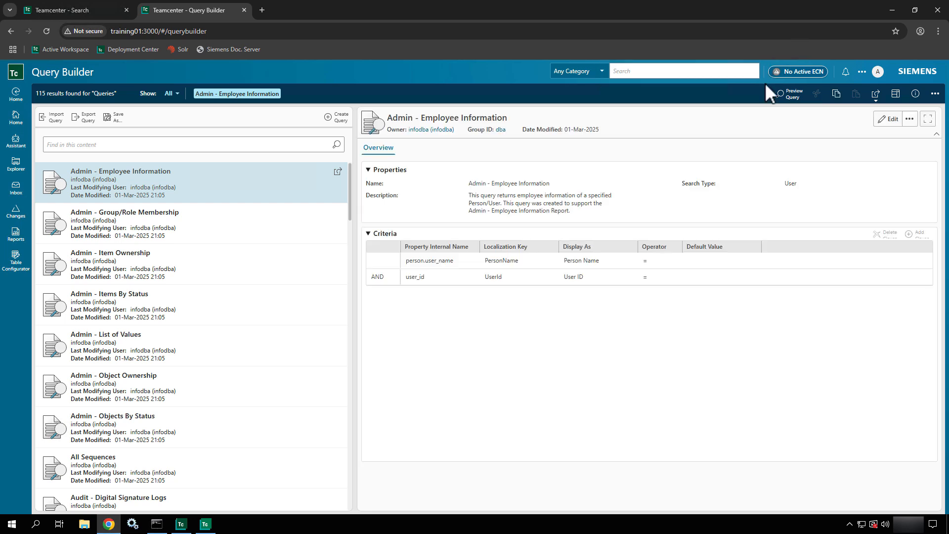
- Show the global search options to view the recent searches and the Advanced Search entry
{"action": "left_click", "coordinate": [693, 71]}
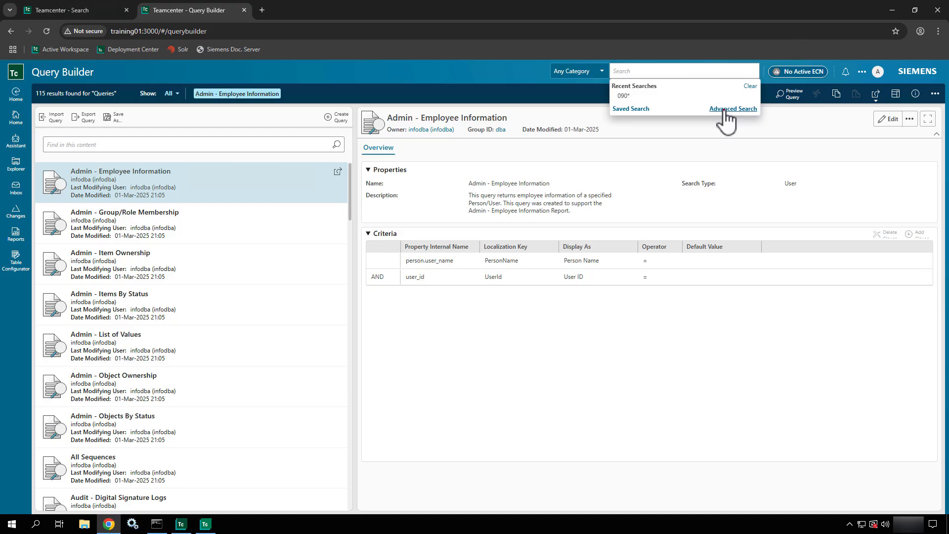
{"action": "left_click_drag", "start_coordinate": [725, 110], "coordinate": [710, 156]}
{"action": "key", "text": "Escape"}
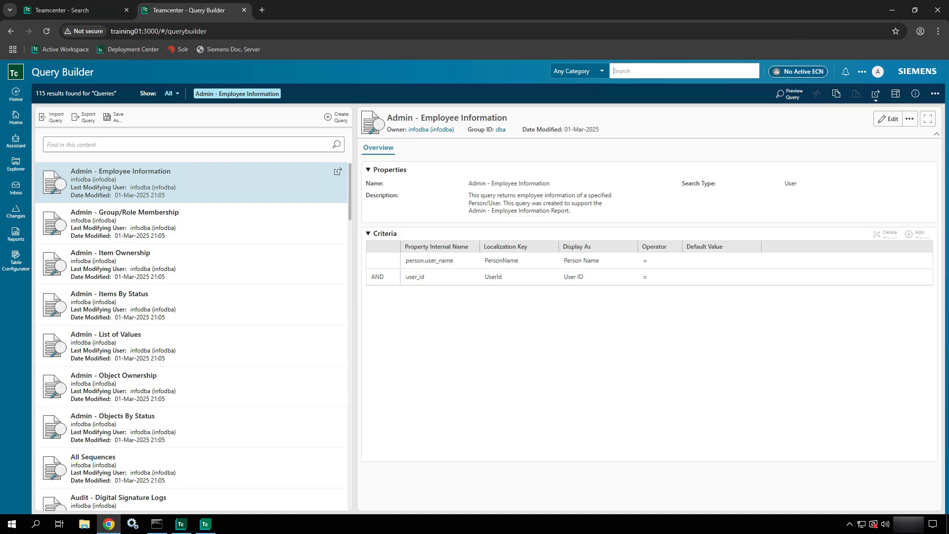
- Switch to the Teamcenter rich client, open Home in My Teamcenter and open the advanced search
{"action": "left_click", "coordinate": [186, 520]}
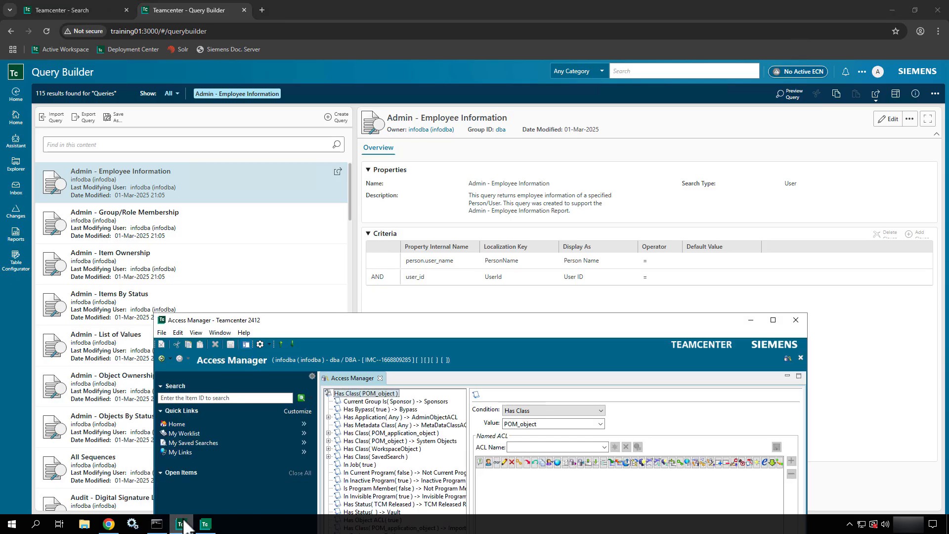
{"action": "left_click", "coordinate": [176, 425]}
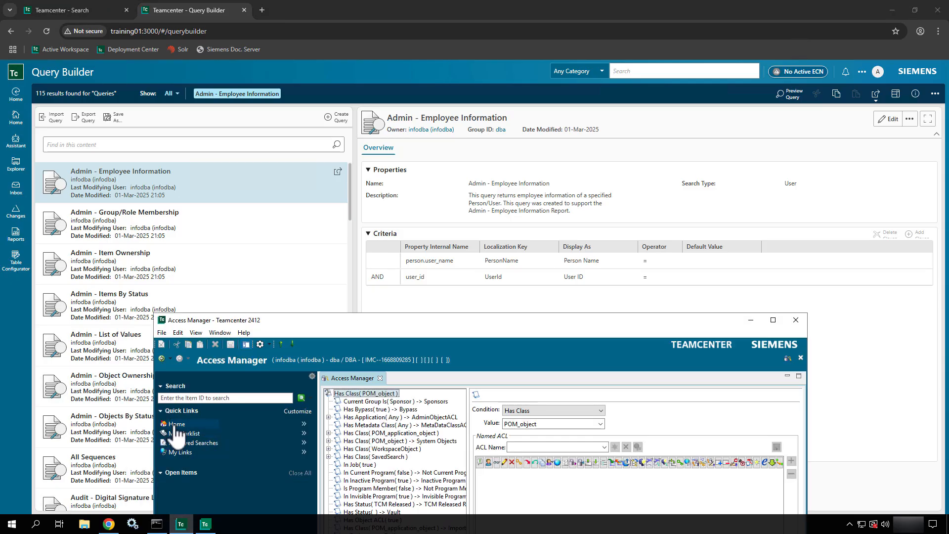
{"action": "left_click", "coordinate": [312, 398]}
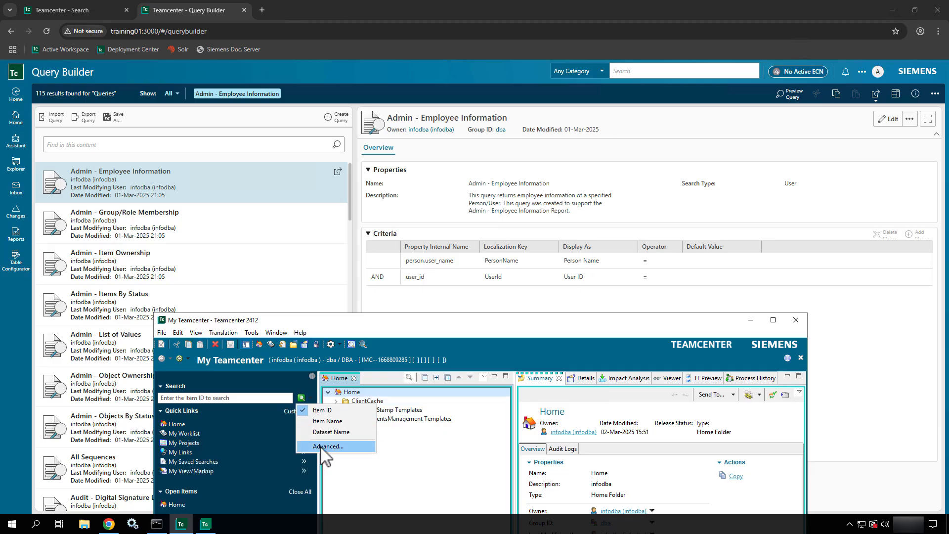
{"action": "left_click", "coordinate": [348, 446]}
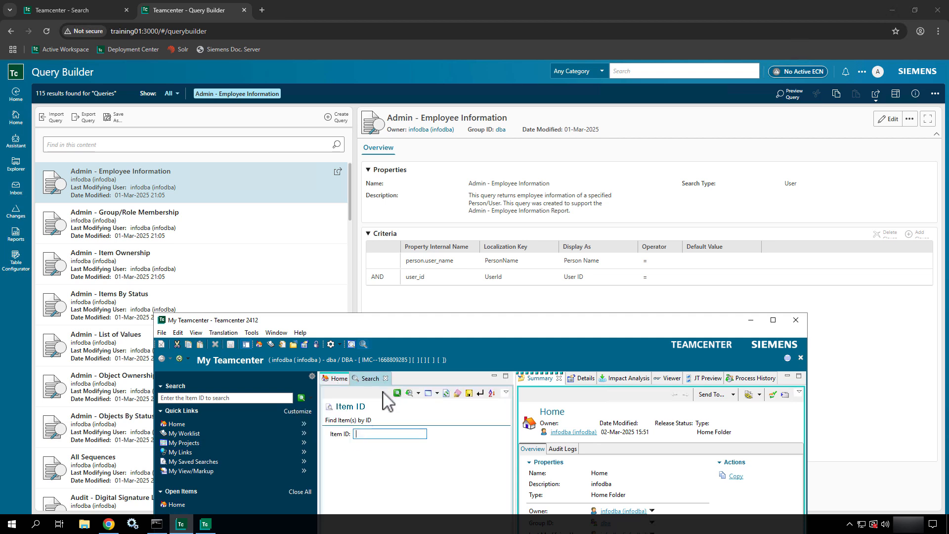
- Examine the system-defined saved searches available for changing the search, close the list and minimize the rich client window
{"action": "left_click", "coordinate": [437, 394]}
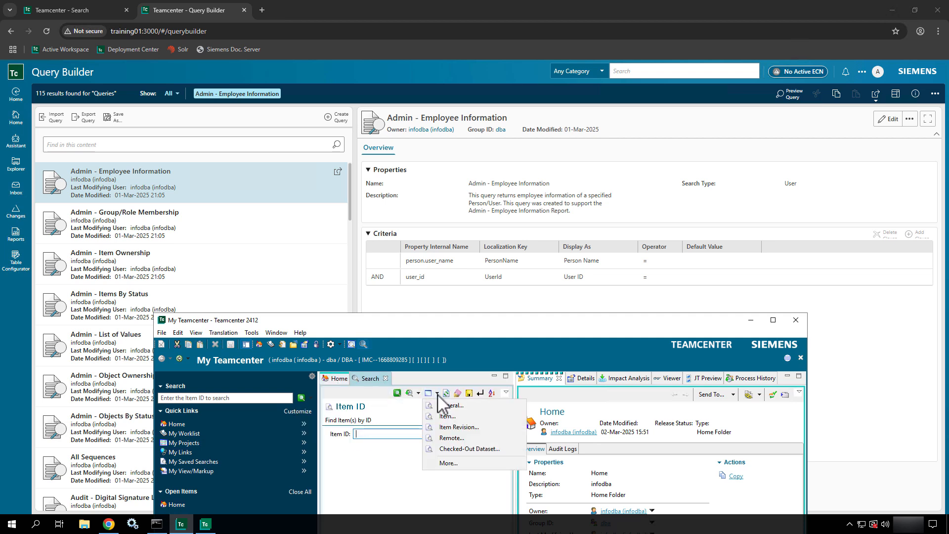
{"action": "left_click", "coordinate": [445, 463]}
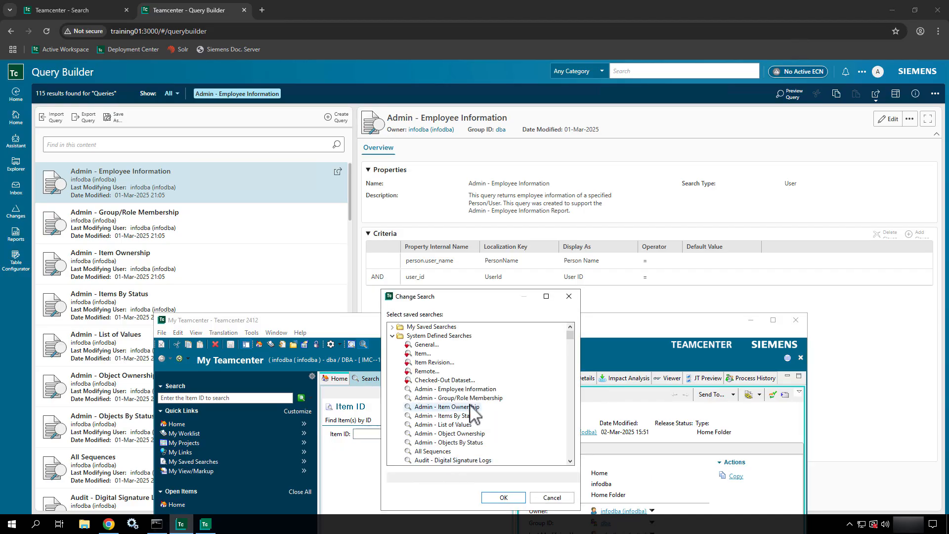
{"action": "scroll", "coordinate": [474, 412], "scroll_direction": "down", "scroll_amount": 6}
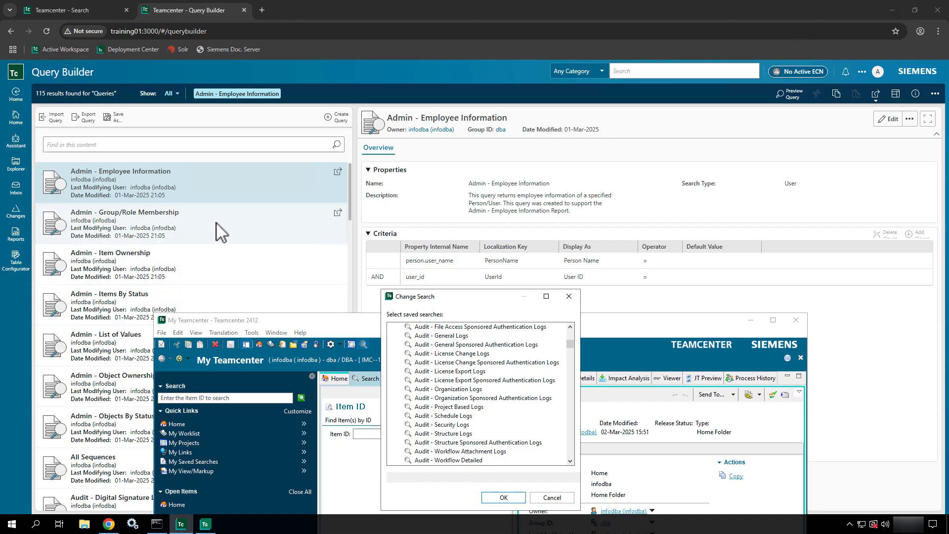
{"action": "left_click", "coordinate": [569, 296]}
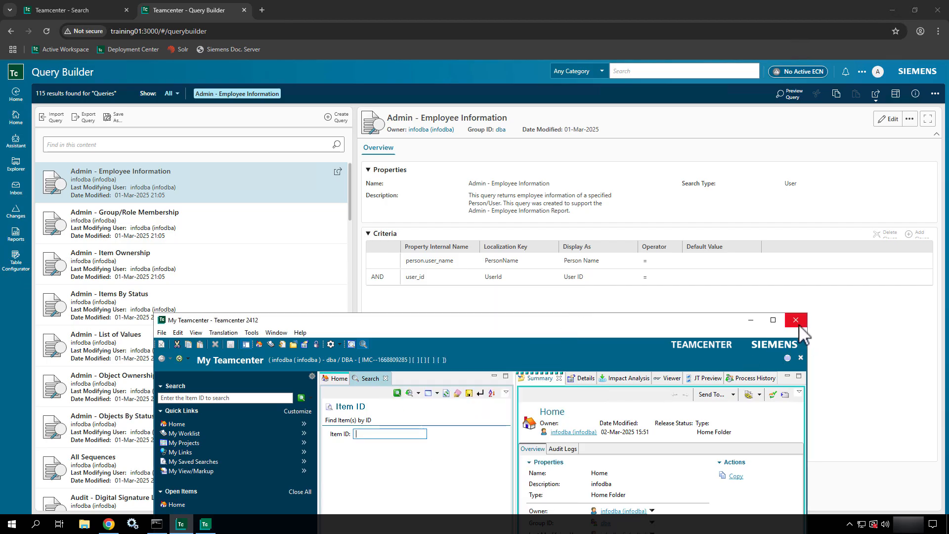
{"action": "left_click", "coordinate": [751, 320]}
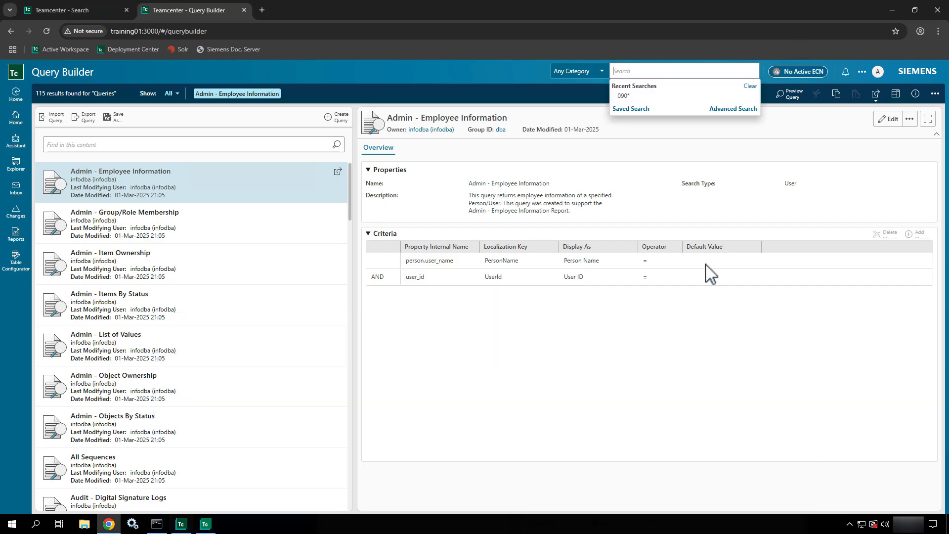
- Open Advanced Search in Active Workspace and look through the full list of available queries down to its end
{"action": "left_click", "coordinate": [730, 110]}
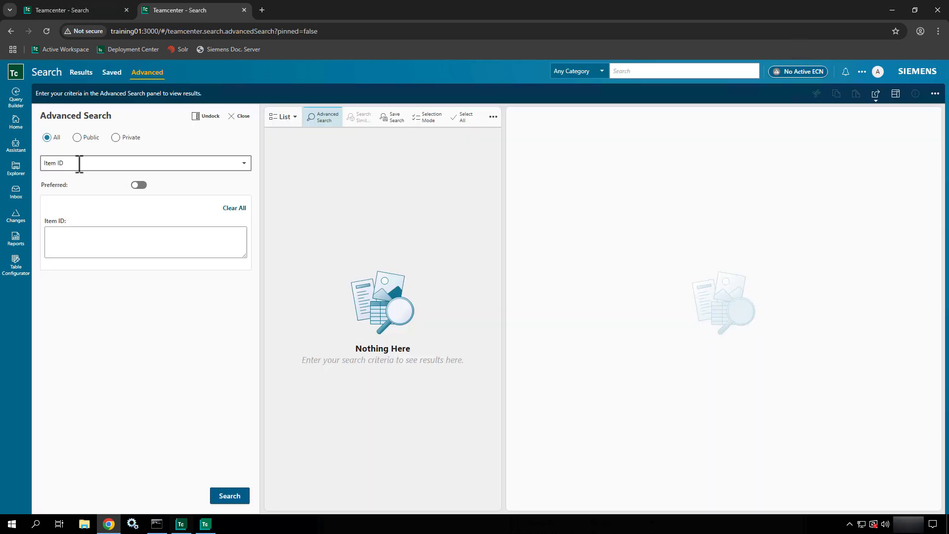
{"action": "left_click", "coordinate": [79, 163]}
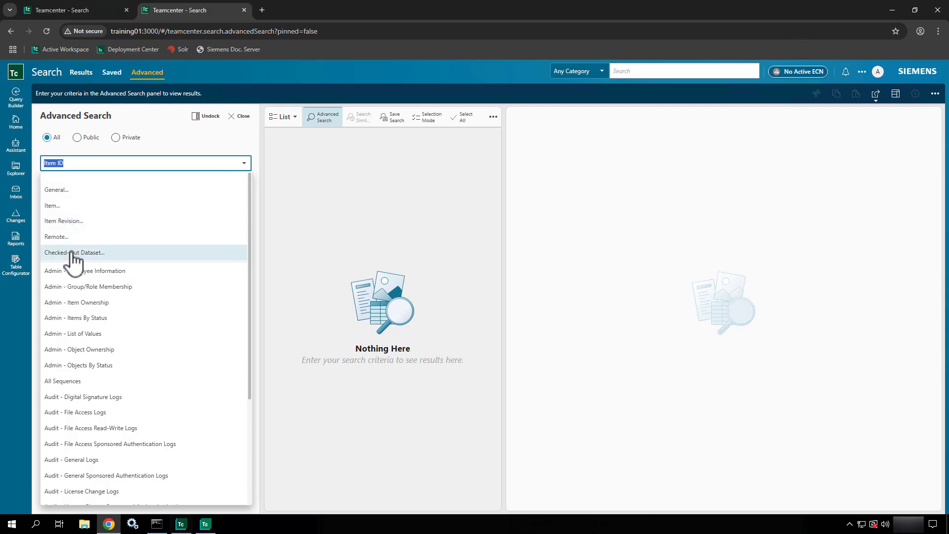
{"action": "scroll", "coordinate": [74, 381], "scroll_direction": "down", "scroll_amount": 3}
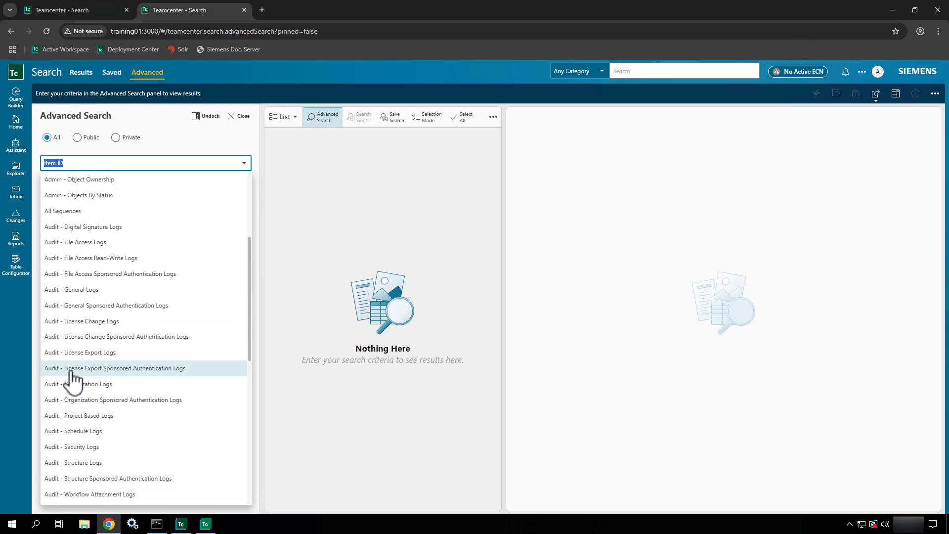
{"action": "scroll", "coordinate": [75, 381], "scroll_direction": "down", "scroll_amount": 15}
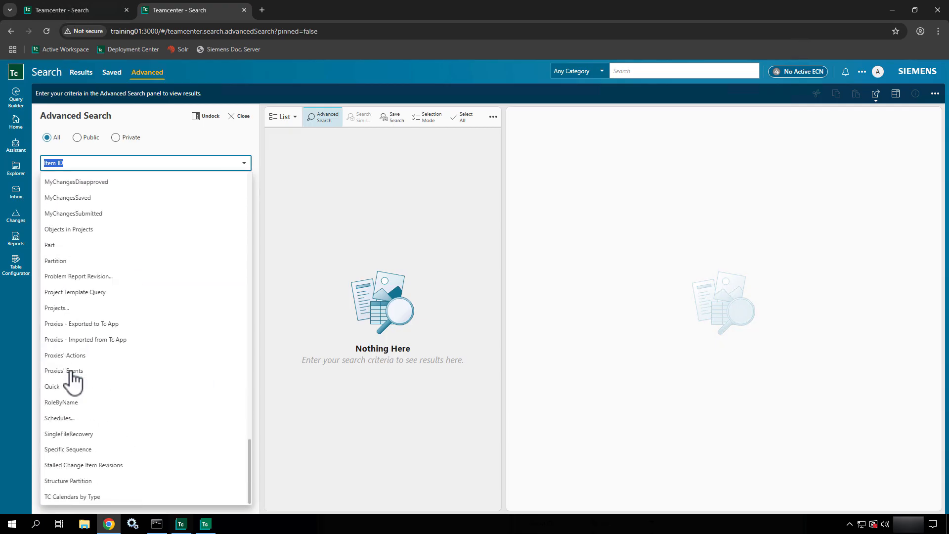
{"action": "scroll", "coordinate": [74, 379], "scroll_direction": "down", "scroll_amount": 3}
{"action": "scroll", "coordinate": [73, 378], "scroll_direction": "up", "scroll_amount": 20}
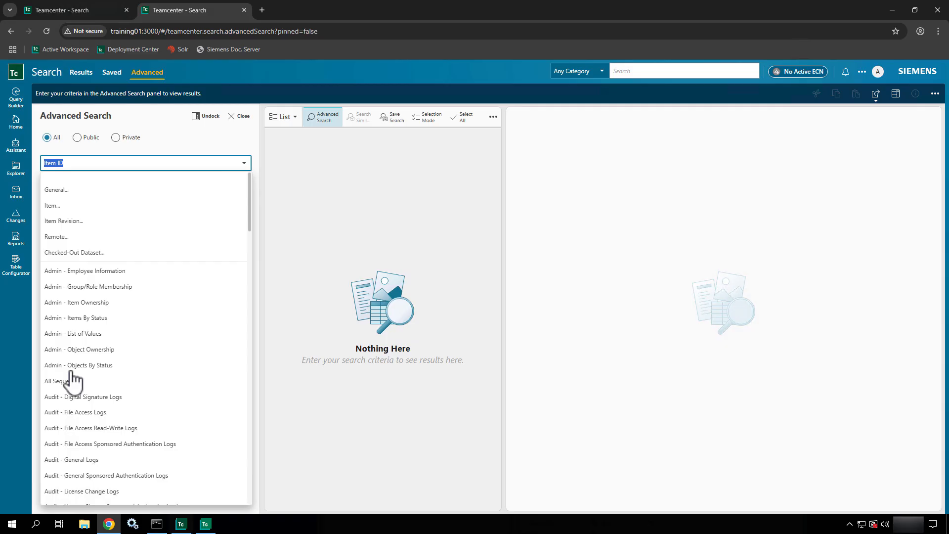
{"action": "scroll", "coordinate": [75, 381], "scroll_direction": "down", "scroll_amount": 18}
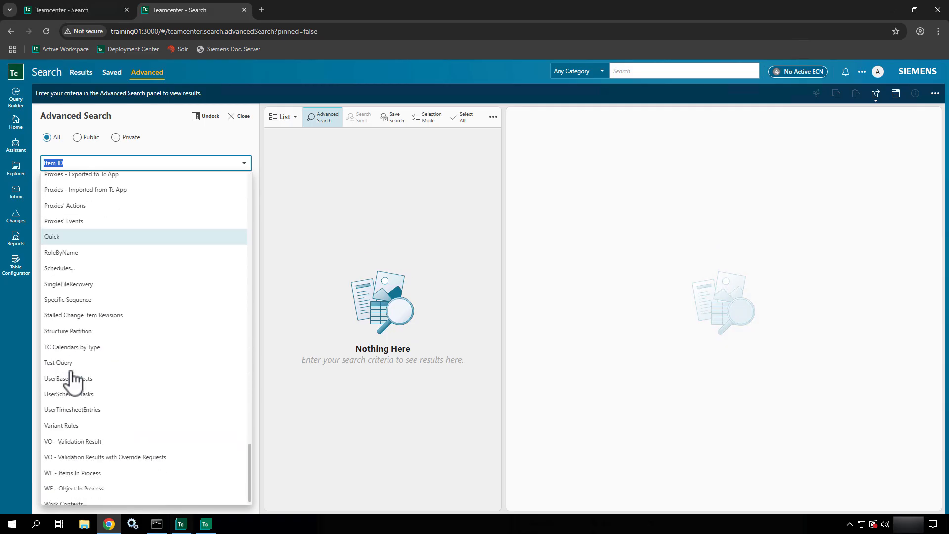
{"action": "scroll", "coordinate": [73, 379], "scroll_direction": "down", "scroll_amount": 1}
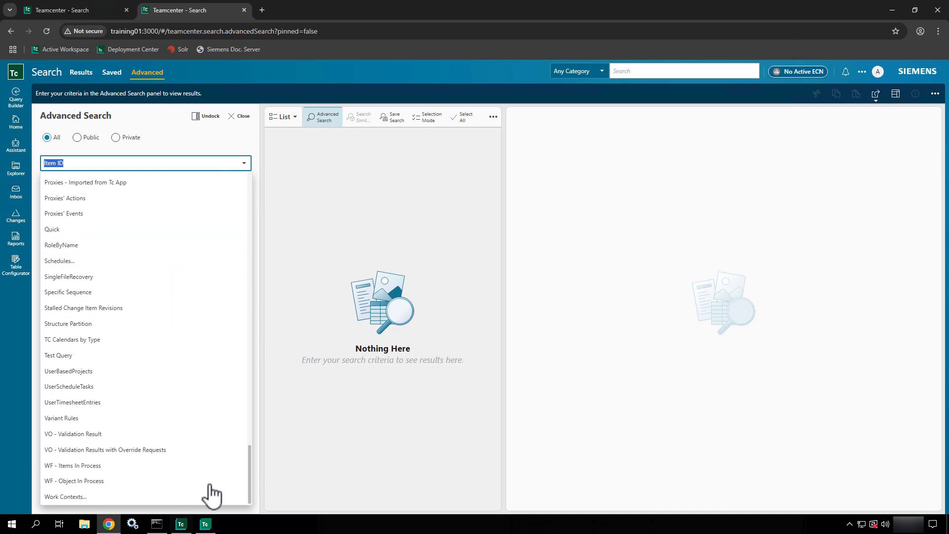
- Switch to the Teamcenter rich client, review the full saved-search list for changing the search, cancel the dialog and minimize the window
{"action": "left_click", "coordinate": [180, 524]}
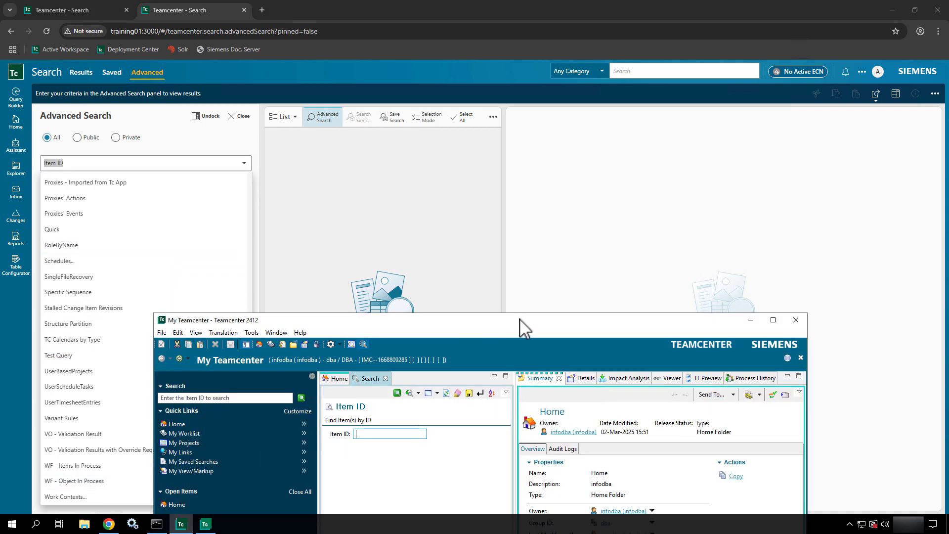
{"action": "left_click_drag", "start_coordinate": [518, 318], "coordinate": [647, 83]}
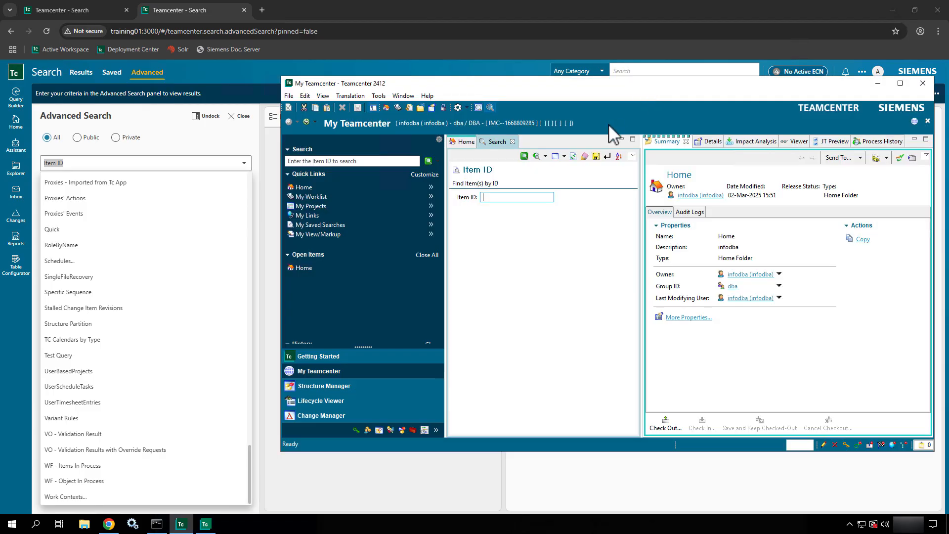
{"action": "left_click", "coordinate": [564, 156]}
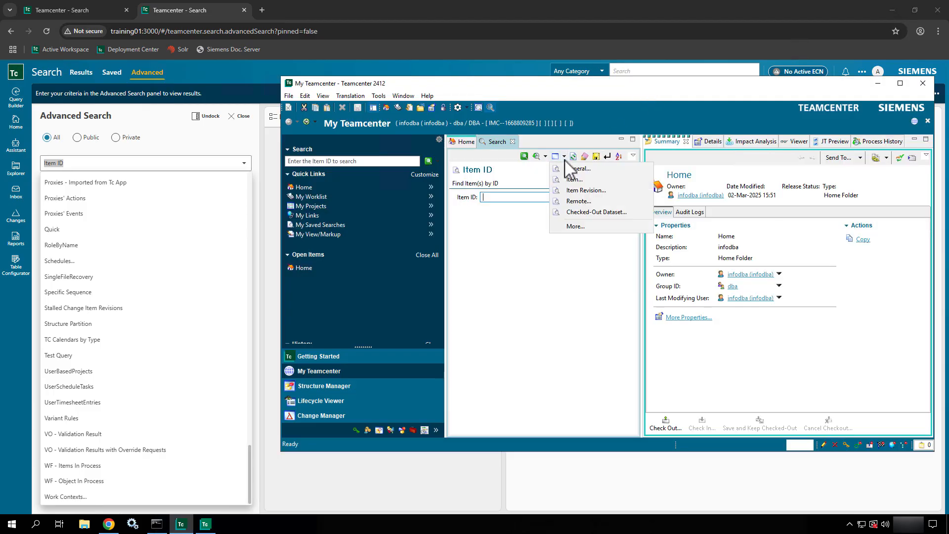
{"action": "left_click", "coordinate": [563, 228]}
{"action": "scroll", "coordinate": [555, 289], "scroll_direction": "down", "scroll_amount": 10}
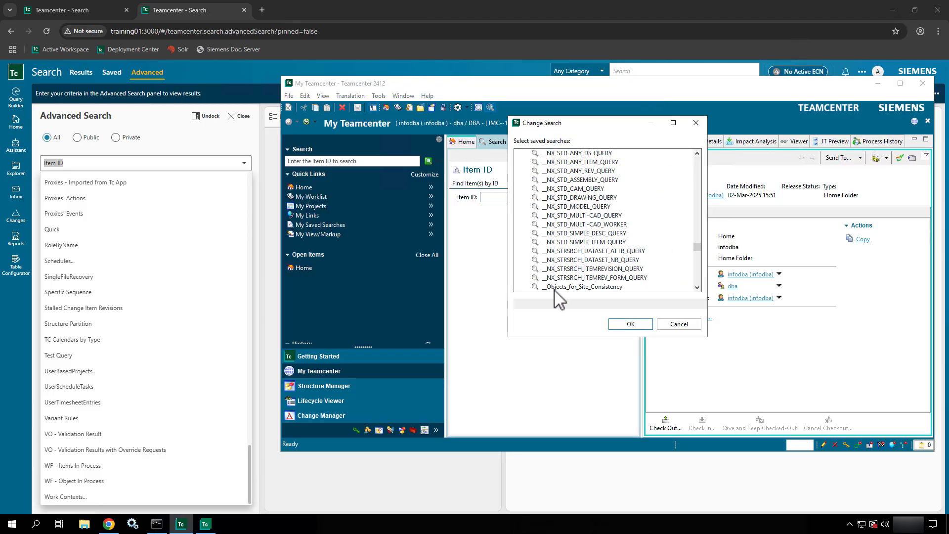
{"action": "scroll", "coordinate": [556, 296], "scroll_direction": "down", "scroll_amount": 2}
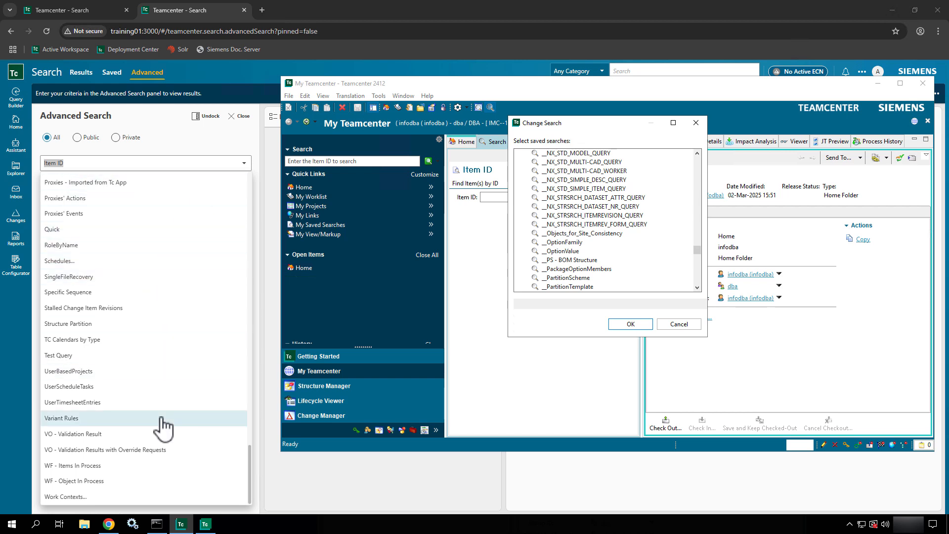
{"action": "left_click", "coordinate": [672, 325]}
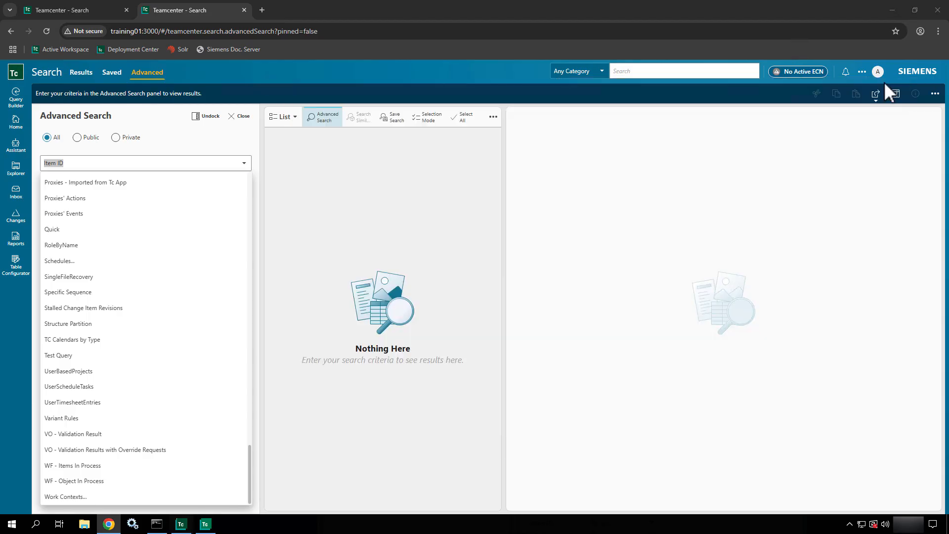
{"action": "left_click", "coordinate": [878, 83]}
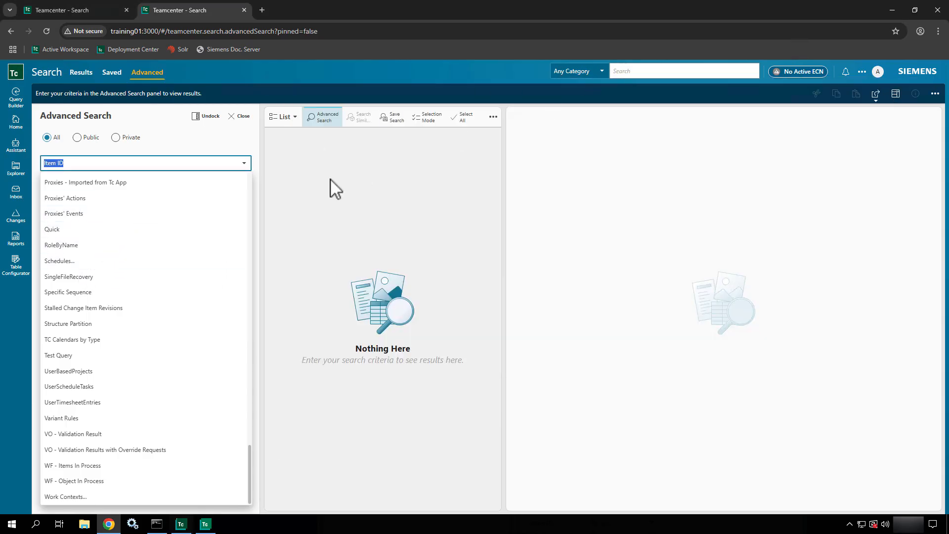
- Choose the General... query in Advanced Search with its criteria cleared
{"action": "scroll", "coordinate": [96, 215], "scroll_direction": "up", "scroll_amount": 15}
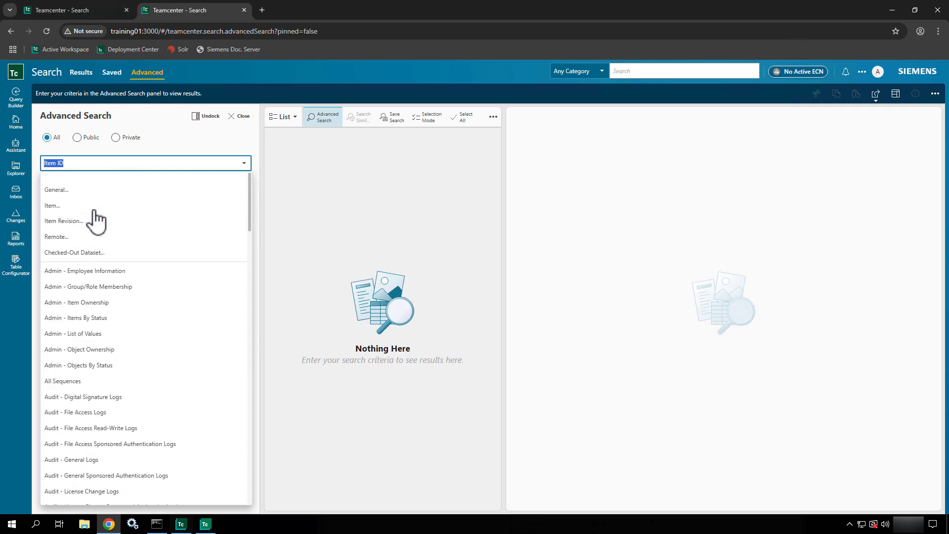
{"action": "left_click", "coordinate": [61, 191]}
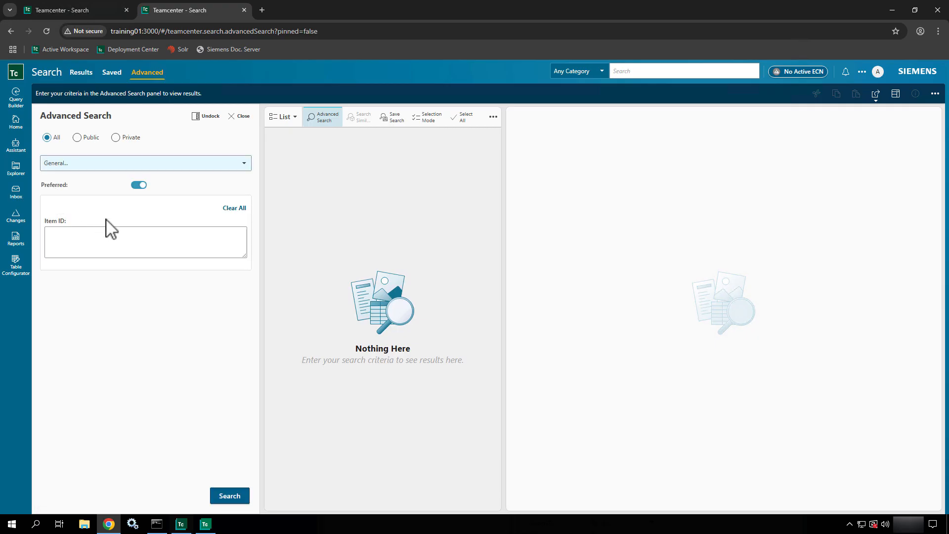
{"action": "left_click", "coordinate": [221, 218]}
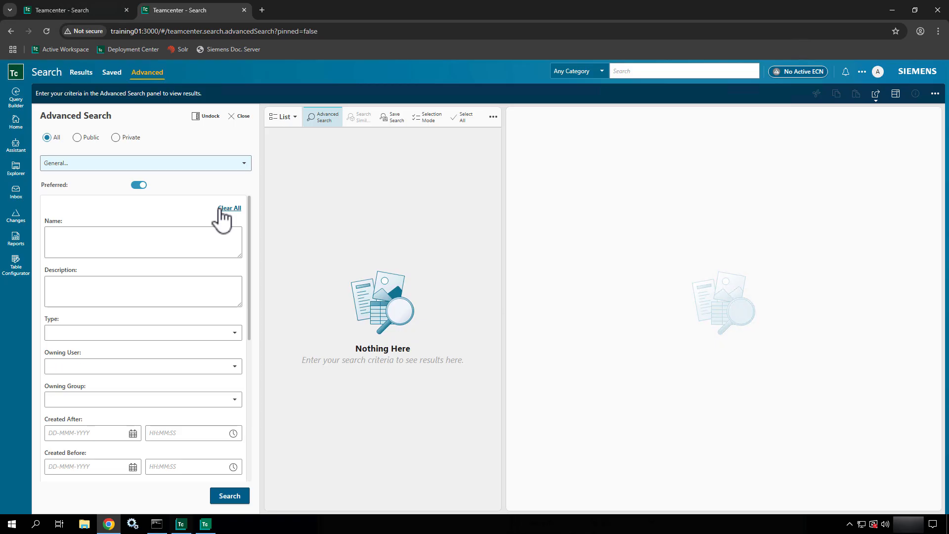
- Run the General... query with Name *Head* and Type Part Revision
{"action": "left_click", "coordinate": [167, 241]}
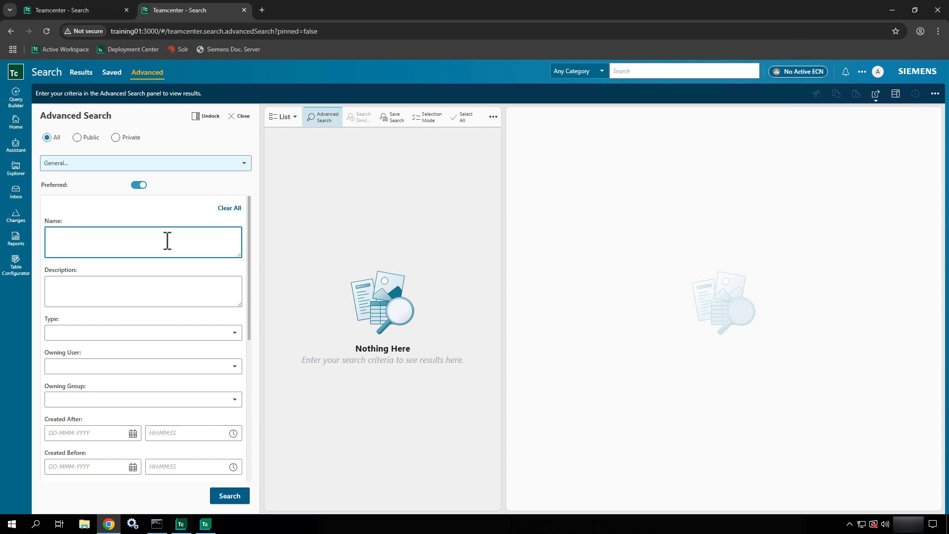
{"action": "type", "text": "*Head*"}
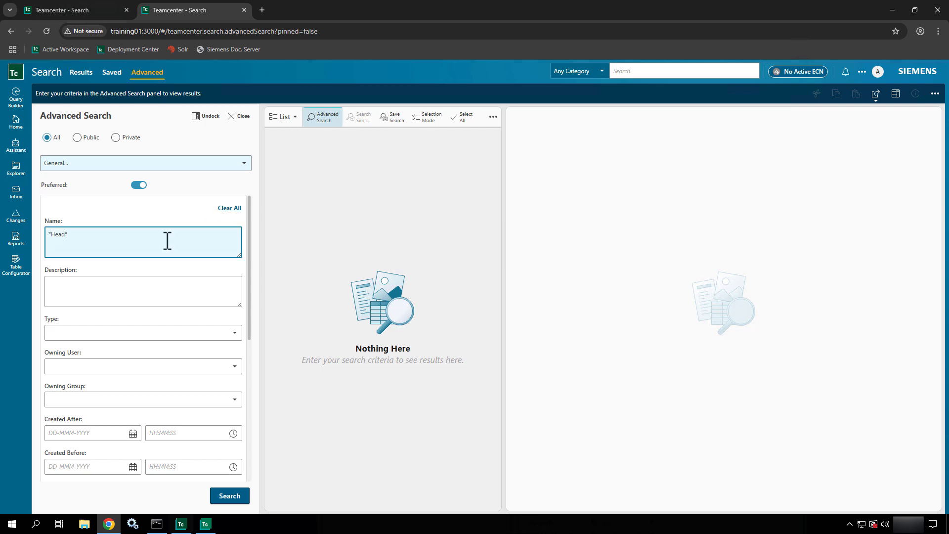
{"action": "left_click", "coordinate": [79, 334]}
{"action": "type", "text": "Part"}
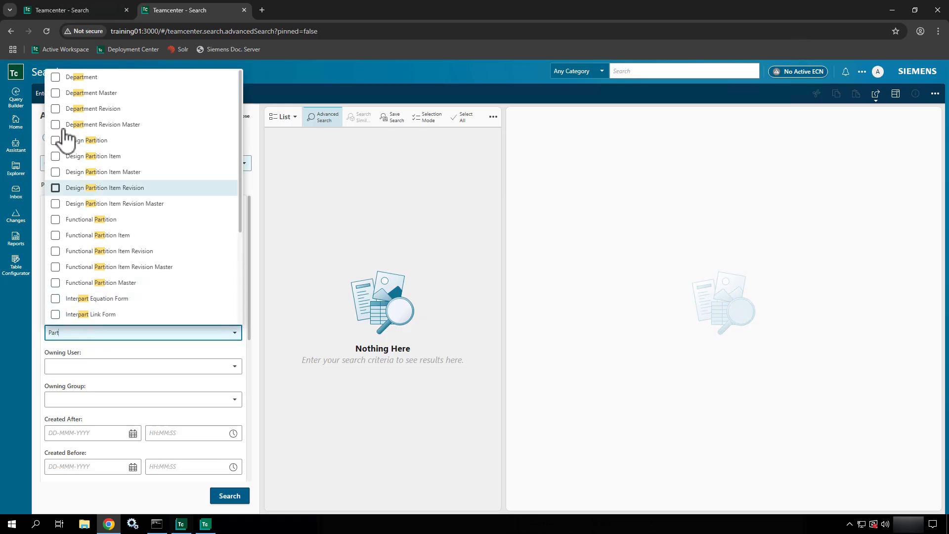
{"action": "type", "text": " Re"}
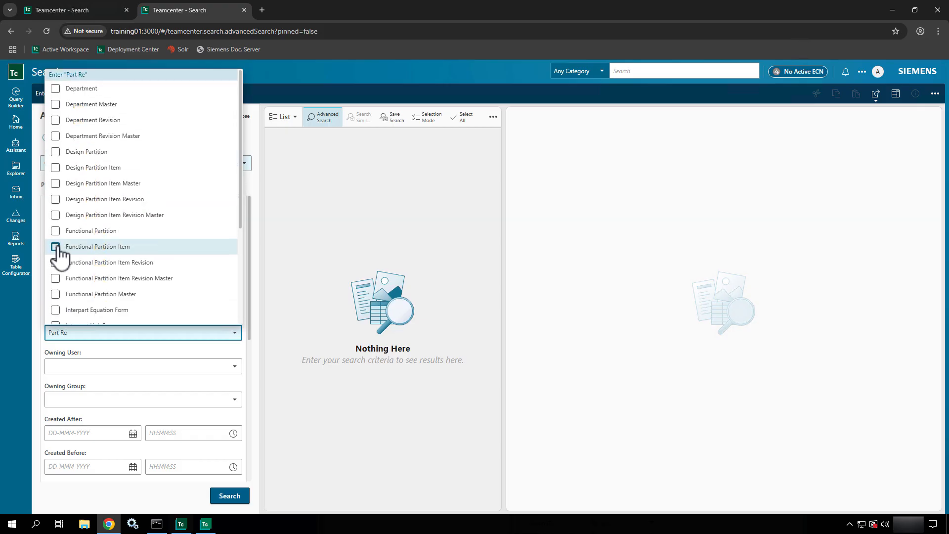
{"action": "left_click", "coordinate": [55, 359]}
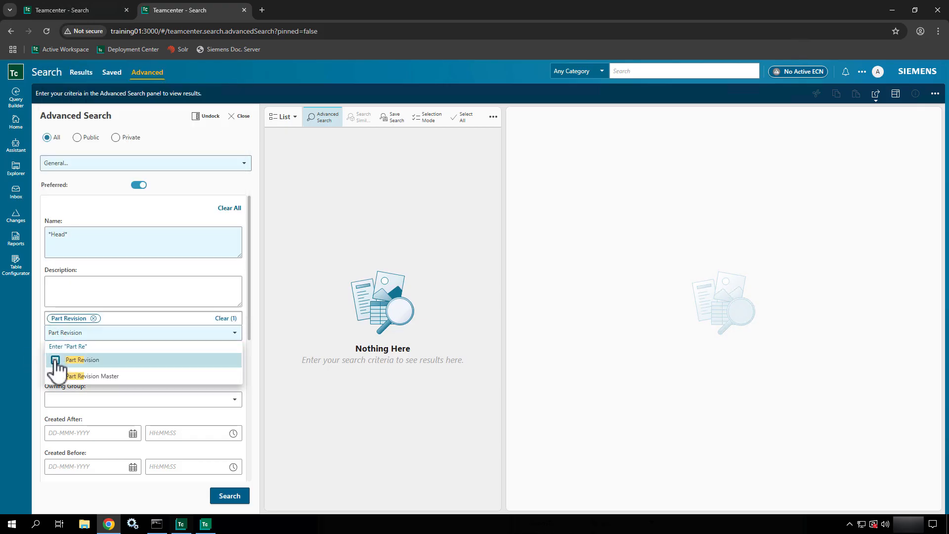
{"action": "left_click", "coordinate": [236, 498]}
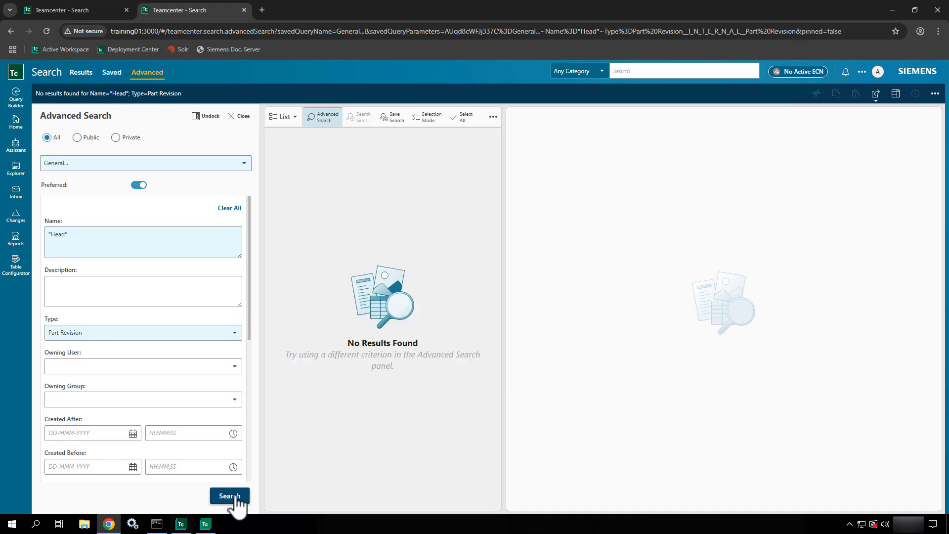
- Rerun the query with the Name criterion changed to * and select revision A of Bolt For Assembly in the results
{"action": "left_click_drag", "start_coordinate": [102, 246], "coordinate": [22, 215]}
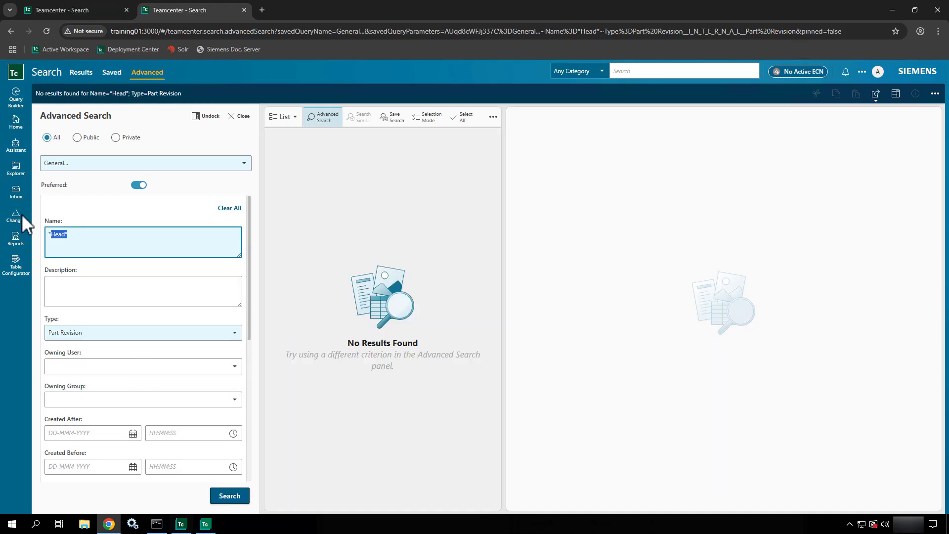
{"action": "type", "text": "*"}
{"action": "key", "text": "Return"}
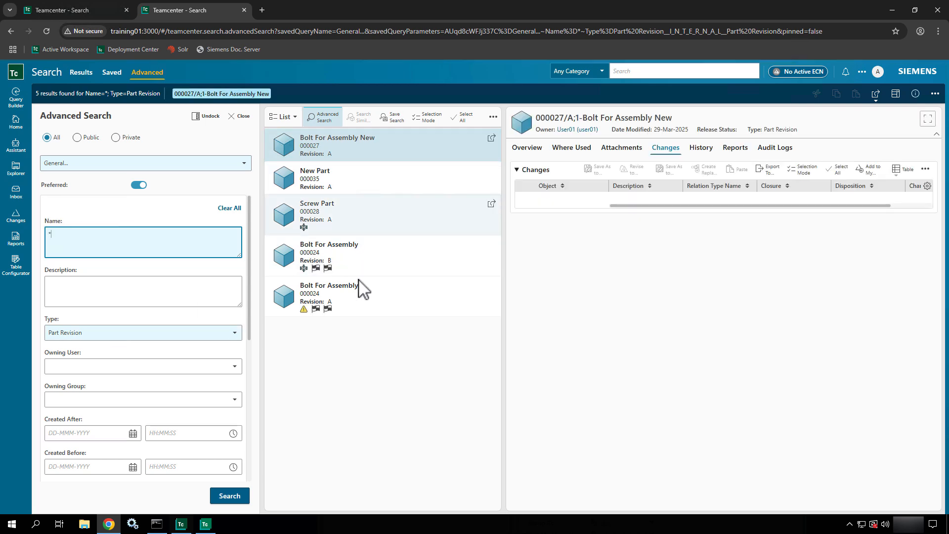
{"action": "left_click", "coordinate": [357, 294]}
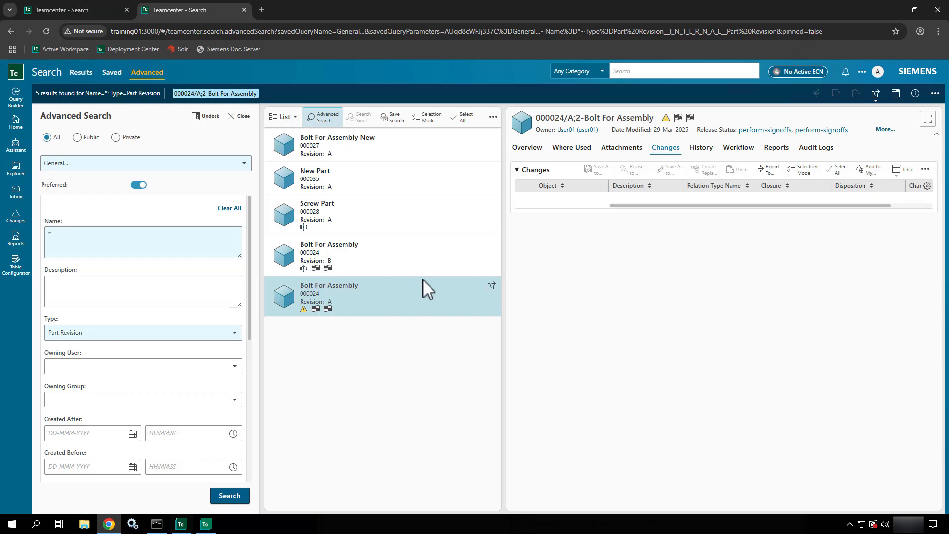
- Show the global search options again and close the Advanced Search panel
{"action": "left_click", "coordinate": [683, 72]}
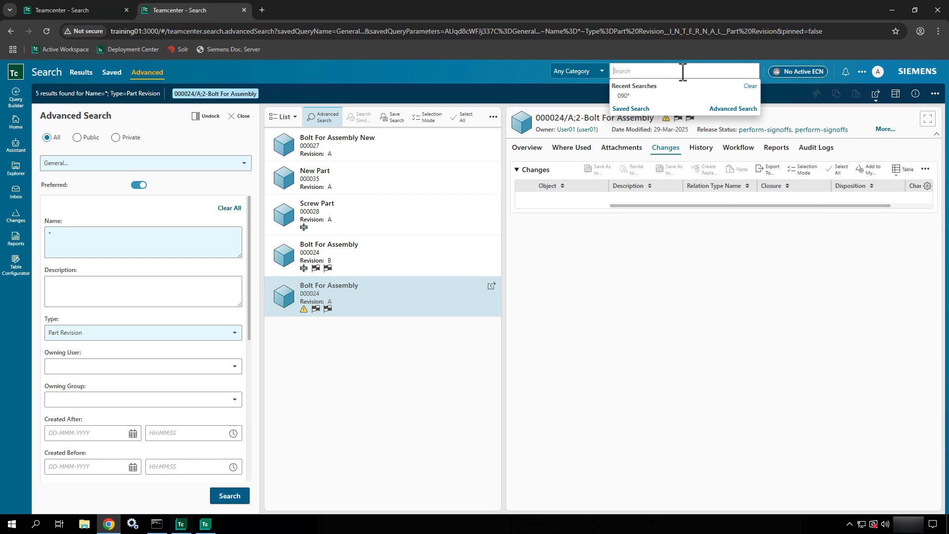
{"action": "left_click", "coordinate": [242, 119]}
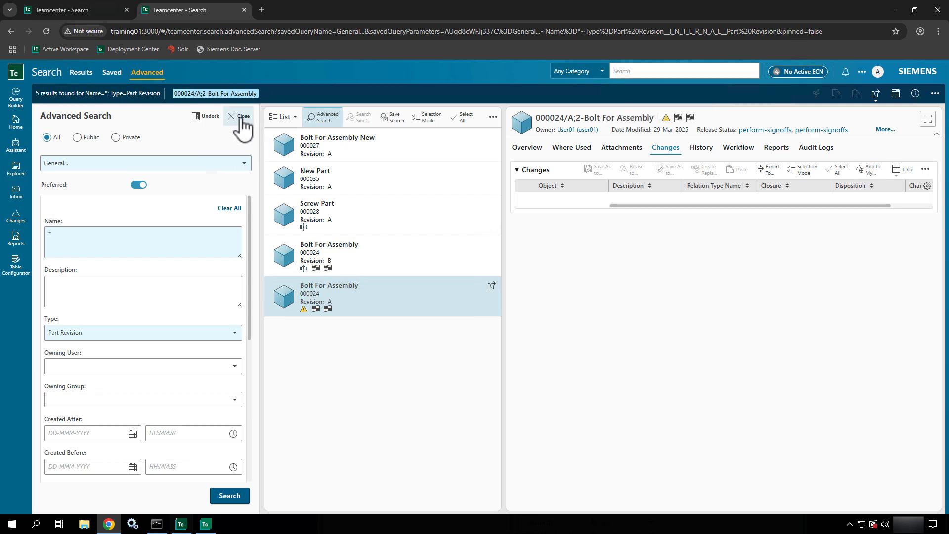
{"action": "left_click", "coordinate": [242, 119]}
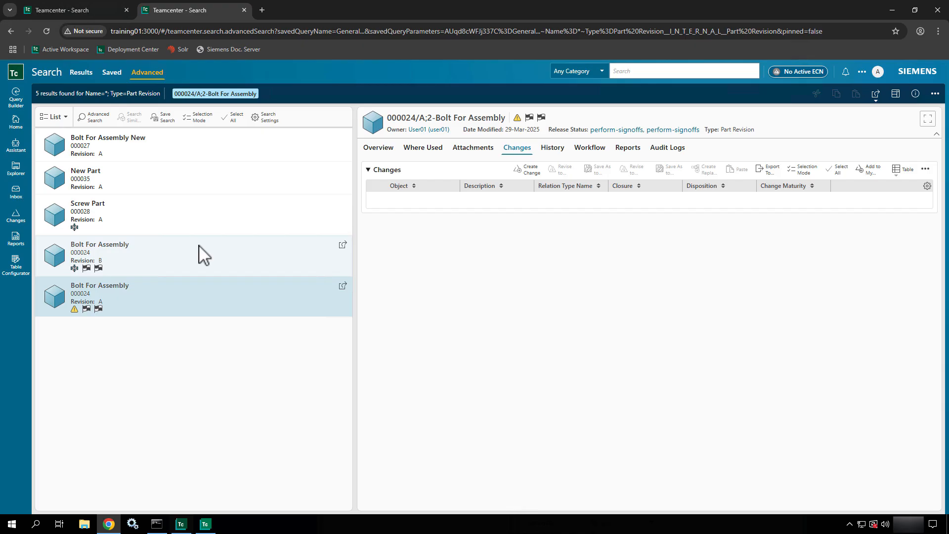
- Return to the Active Workspace home page and switch the workspace from the user profile to Active Admin
{"action": "left_click", "coordinate": [19, 125]}
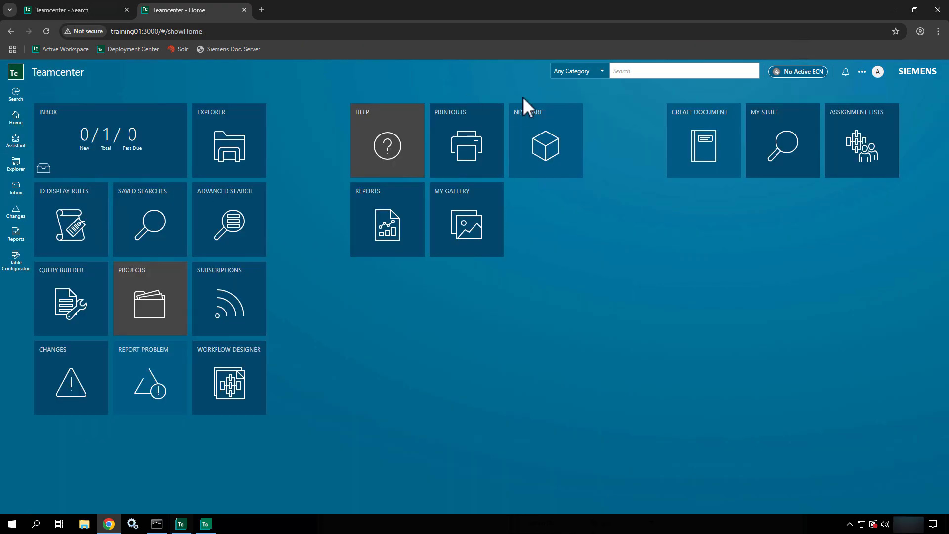
{"action": "left_click", "coordinate": [878, 71]}
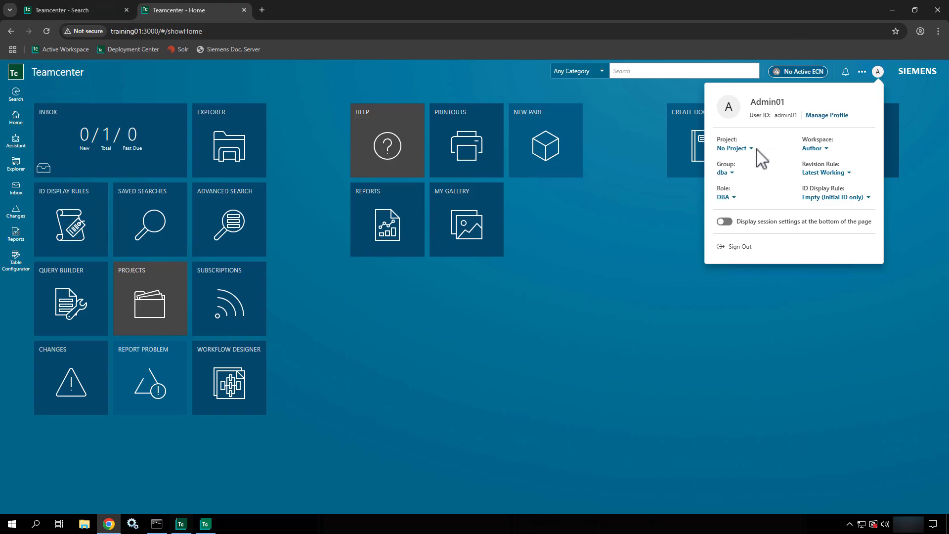
{"action": "left_click", "coordinate": [813, 148]}
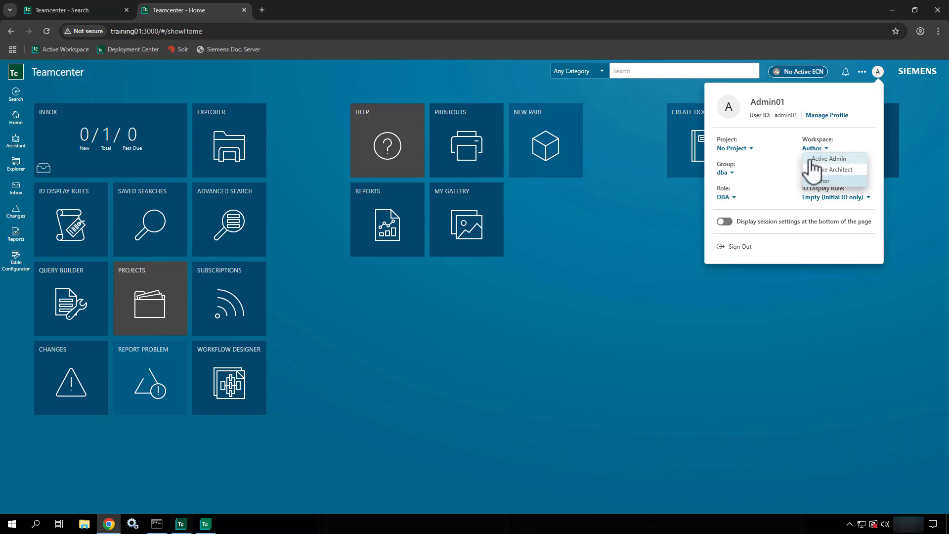
{"action": "left_click", "coordinate": [813, 169]}
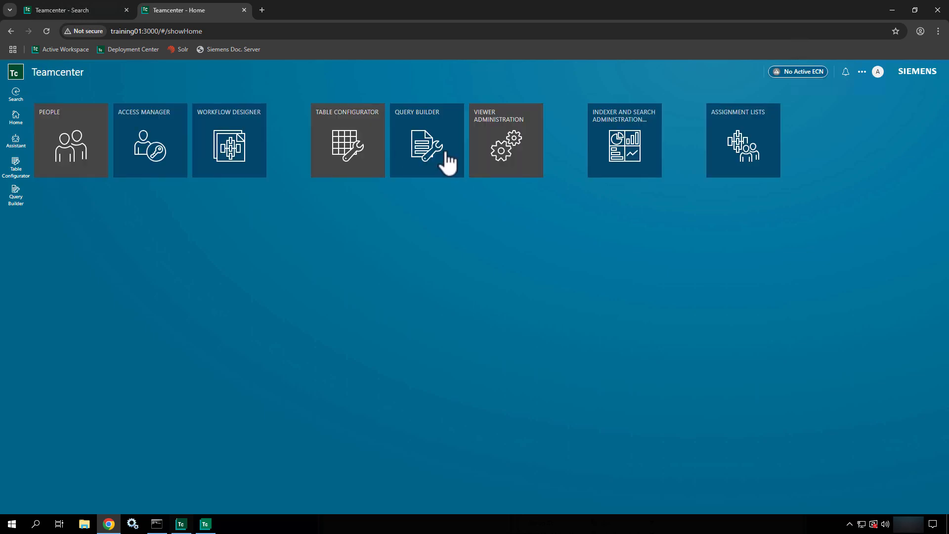
- Open Query Builder and look through its list of all queries
{"action": "left_click", "coordinate": [448, 163]}
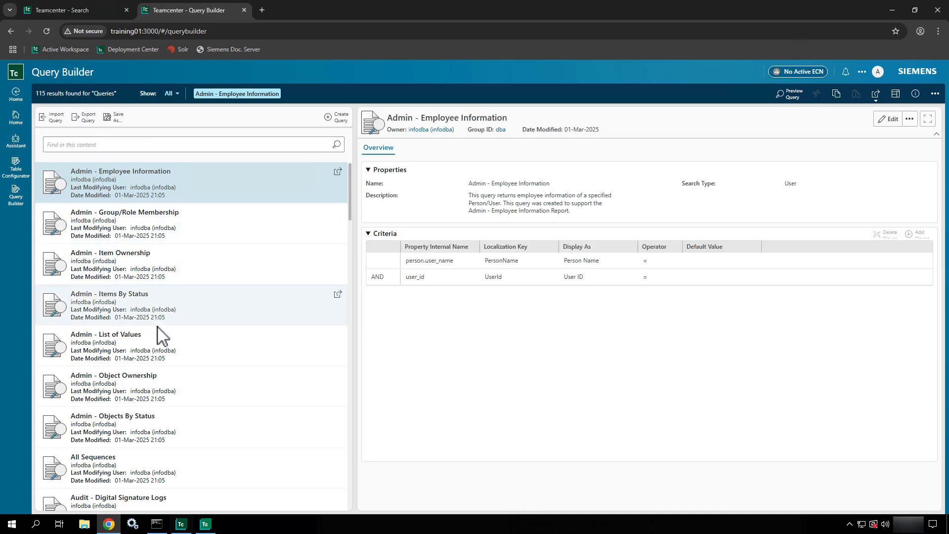
{"action": "scroll", "coordinate": [192, 352], "scroll_direction": "down", "scroll_amount": 4}
{"action": "scroll", "coordinate": [193, 352], "scroll_direction": "down", "scroll_amount": 15}
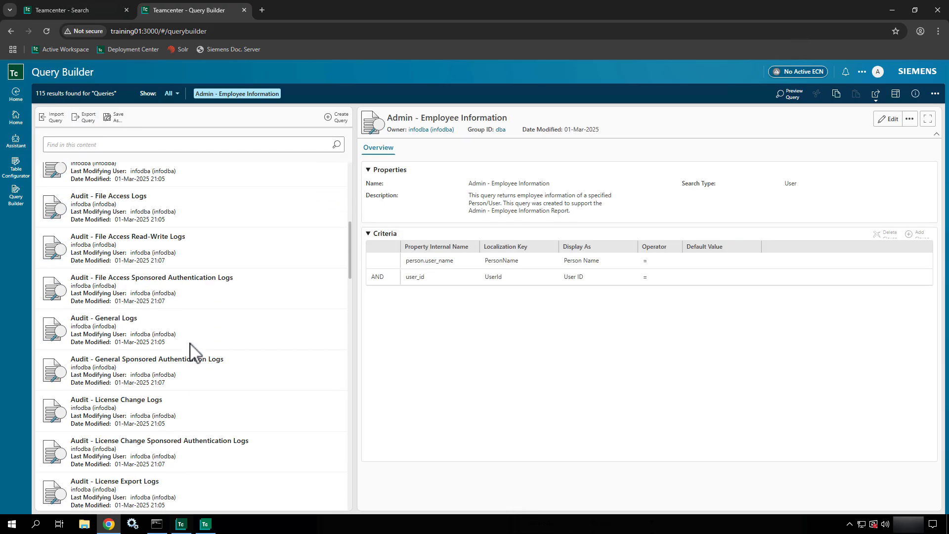
{"action": "scroll", "coordinate": [192, 352], "scroll_direction": "down", "scroll_amount": 3}
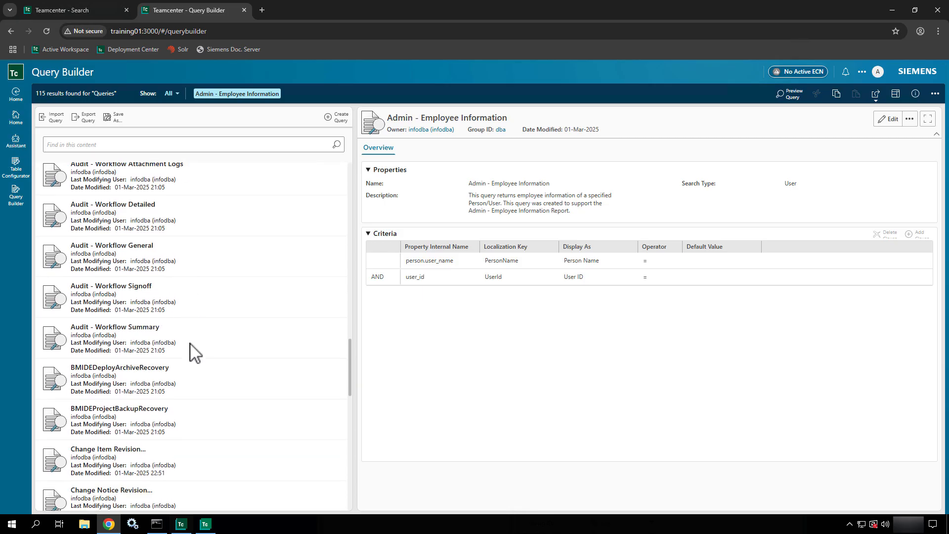
{"action": "scroll", "coordinate": [193, 352], "scroll_direction": "up", "scroll_amount": 10}
{"action": "scroll", "coordinate": [192, 352], "scroll_direction": "up", "scroll_amount": 4}
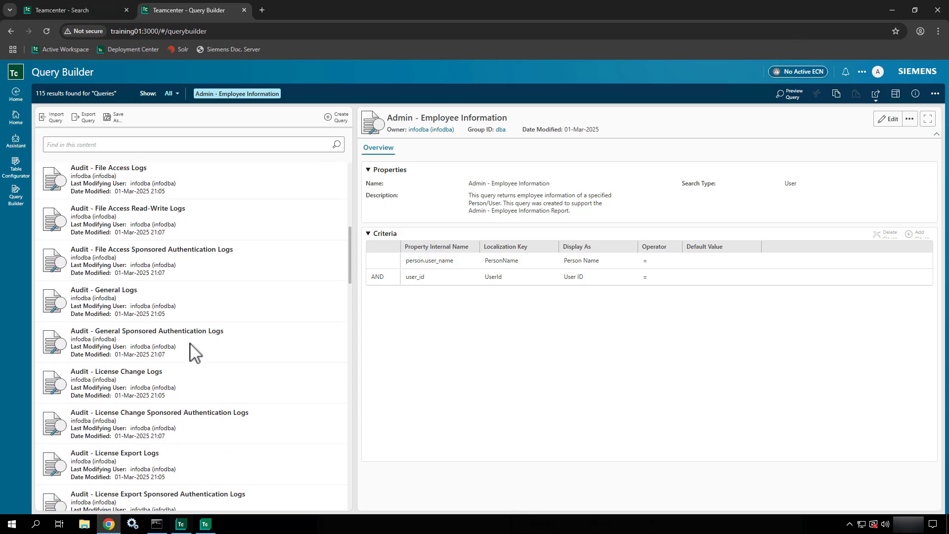
{"action": "scroll", "coordinate": [193, 352], "scroll_direction": "up", "scroll_amount": 3}
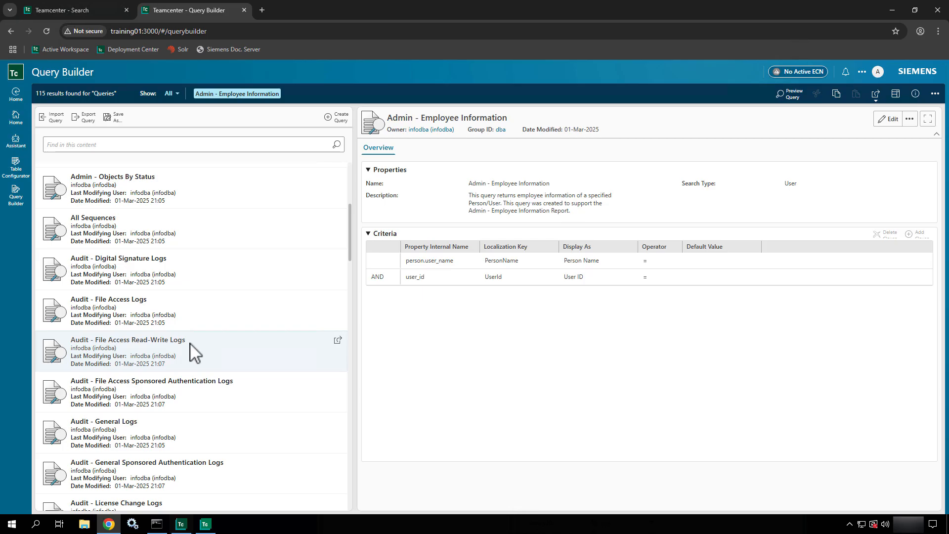
- Switch to the Teamcenter rich client and open the Report Builder perspective
{"action": "left_click", "coordinate": [181, 525]}
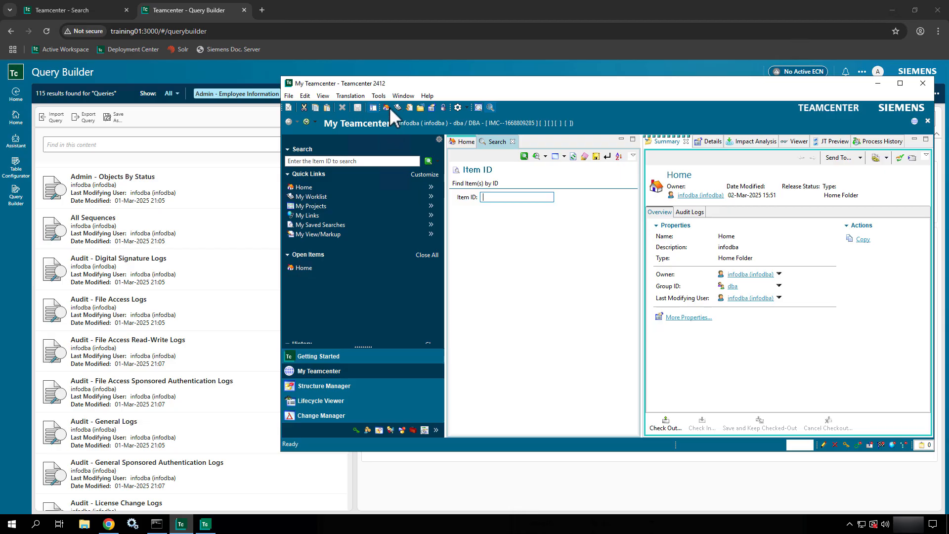
{"action": "left_click", "coordinate": [403, 96]}
{"action": "mouse_move", "coordinate": [409, 111]}
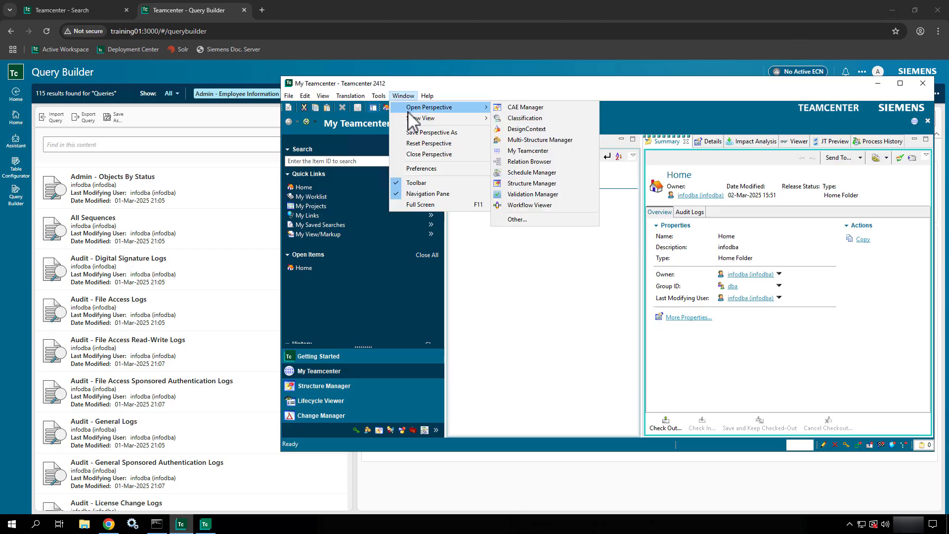
{"action": "left_click", "coordinate": [538, 218]}
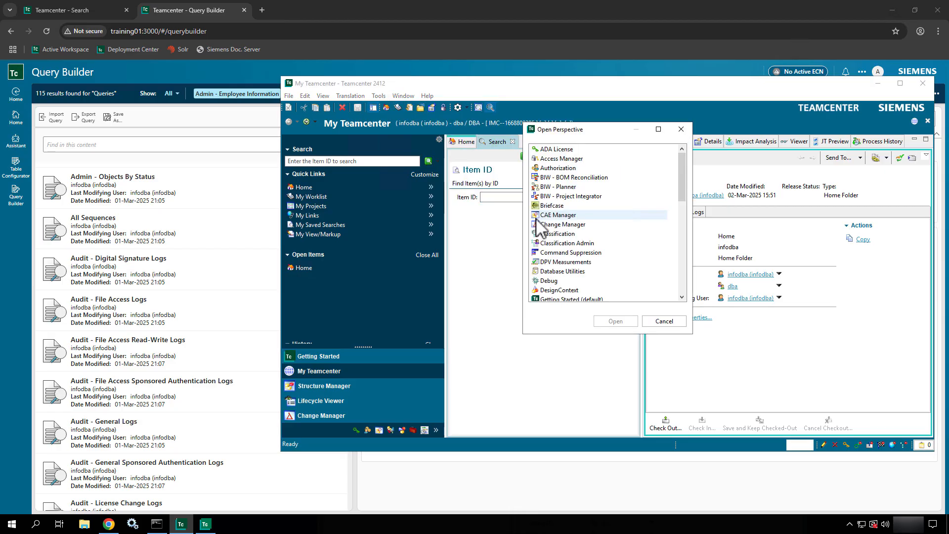
{"action": "scroll", "coordinate": [541, 225], "scroll_direction": "down", "scroll_amount": 5}
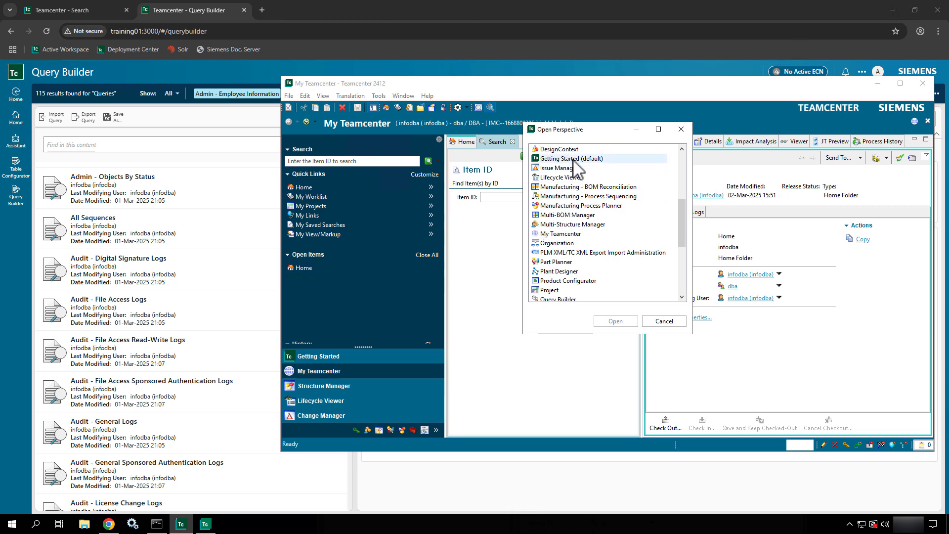
{"action": "scroll", "coordinate": [566, 240], "scroll_direction": "down", "scroll_amount": 3}
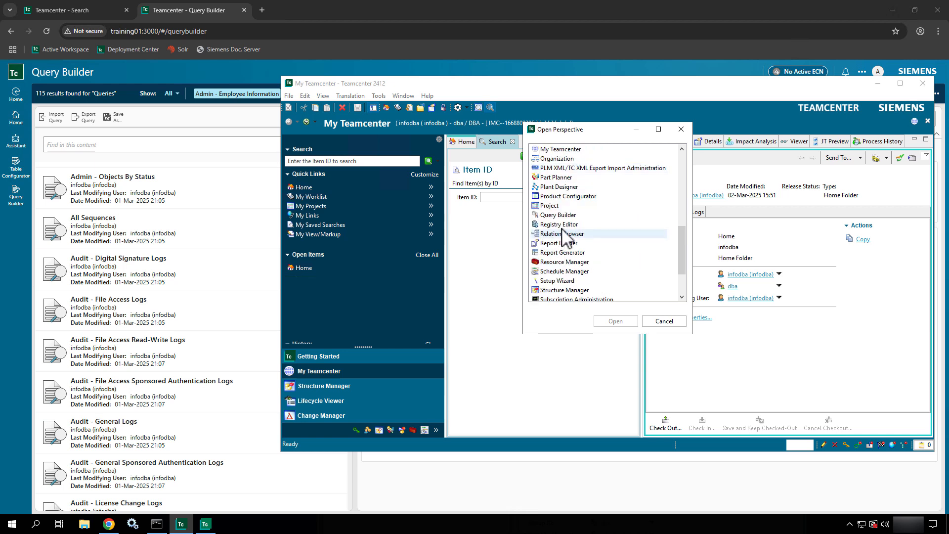
{"action": "left_click", "coordinate": [563, 243]}
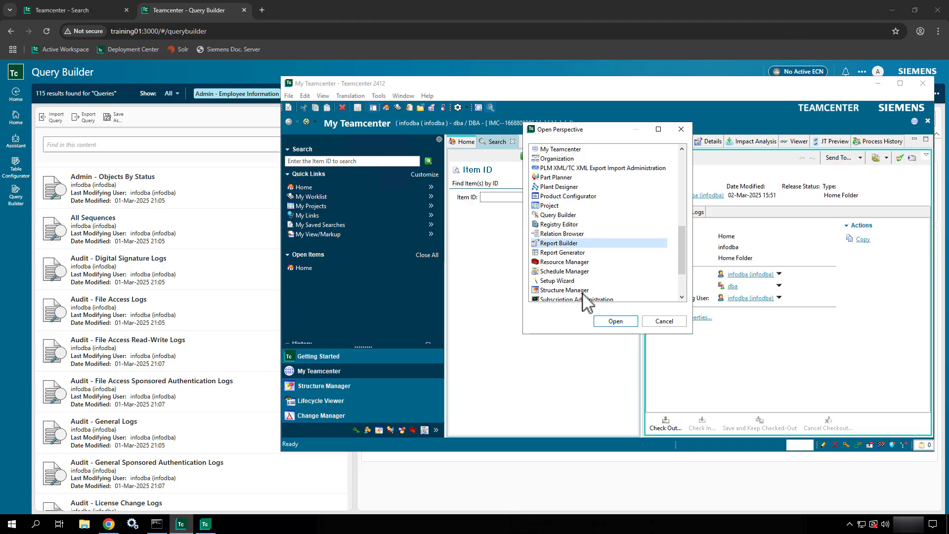
{"action": "left_click", "coordinate": [614, 321]}
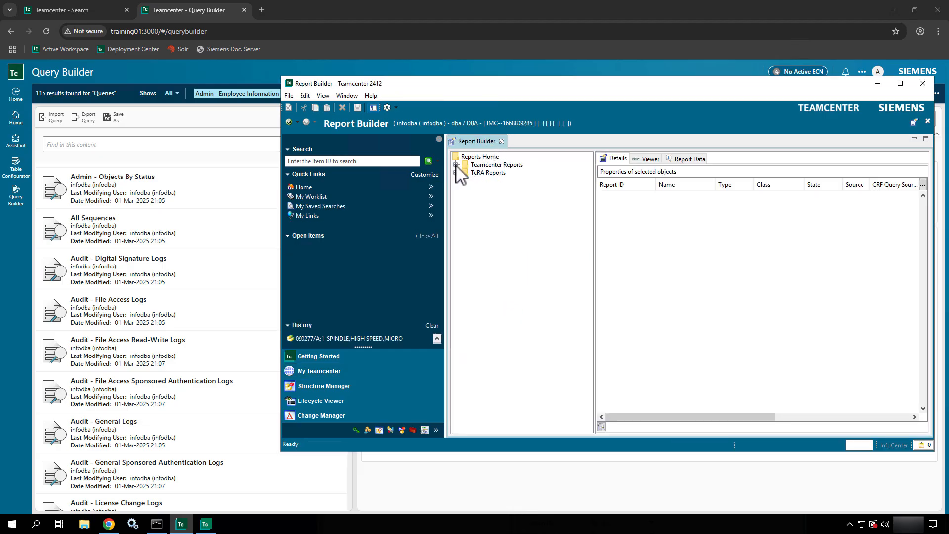
- Expand Teamcenter Reports and show the report data of As Planned As Released Baseline Report
{"action": "left_click", "coordinate": [455, 165]}
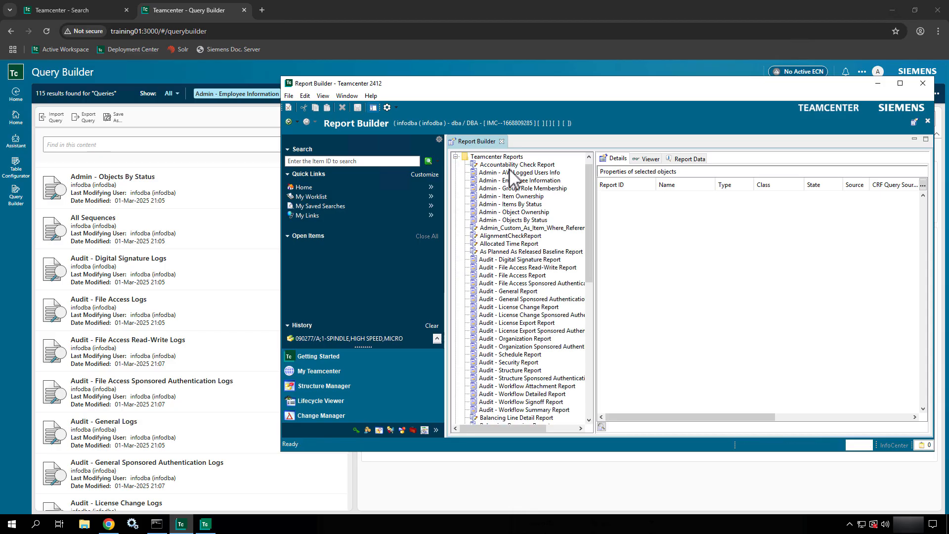
{"action": "left_click", "coordinate": [506, 253]}
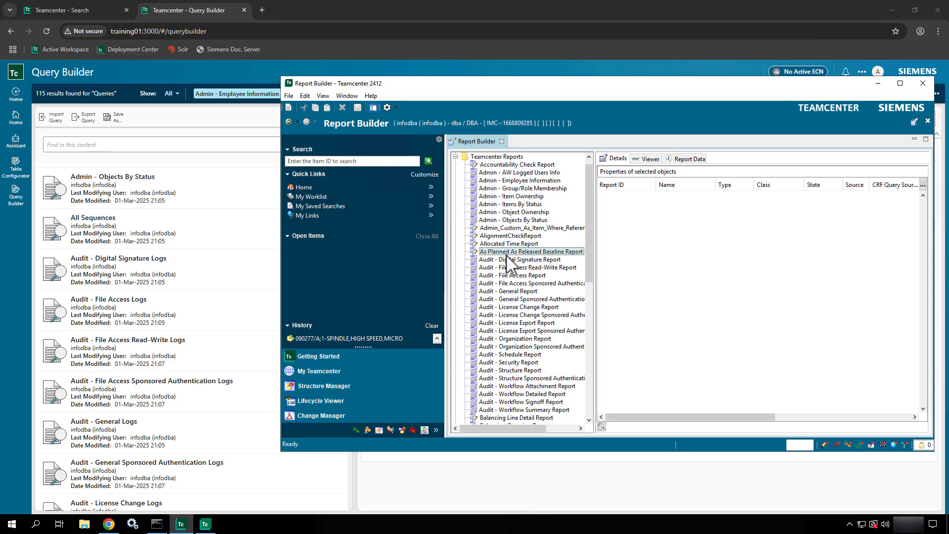
{"action": "left_click", "coordinate": [690, 158]}
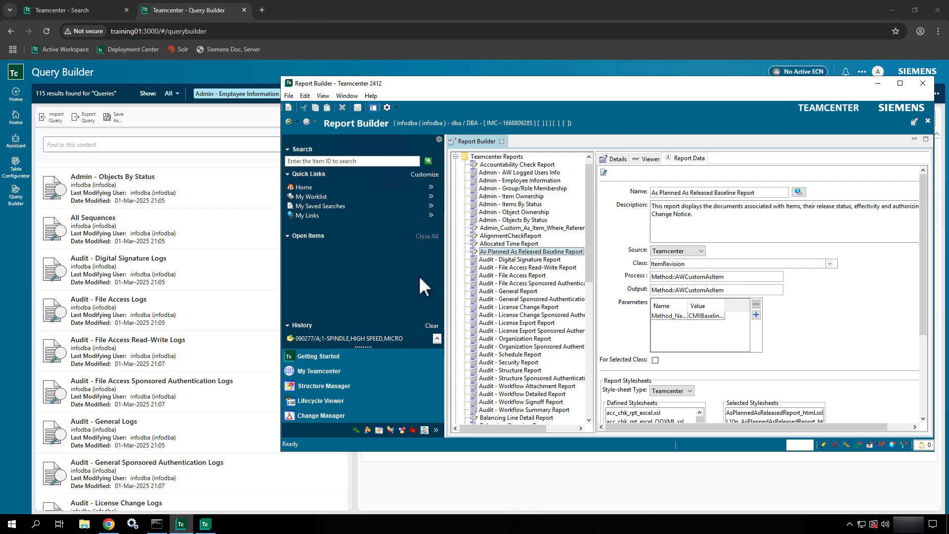
- Examine the query sources of the Audit - Digital Signature, File Access Read-Write and File Access reports
{"action": "left_click", "coordinate": [481, 260]}
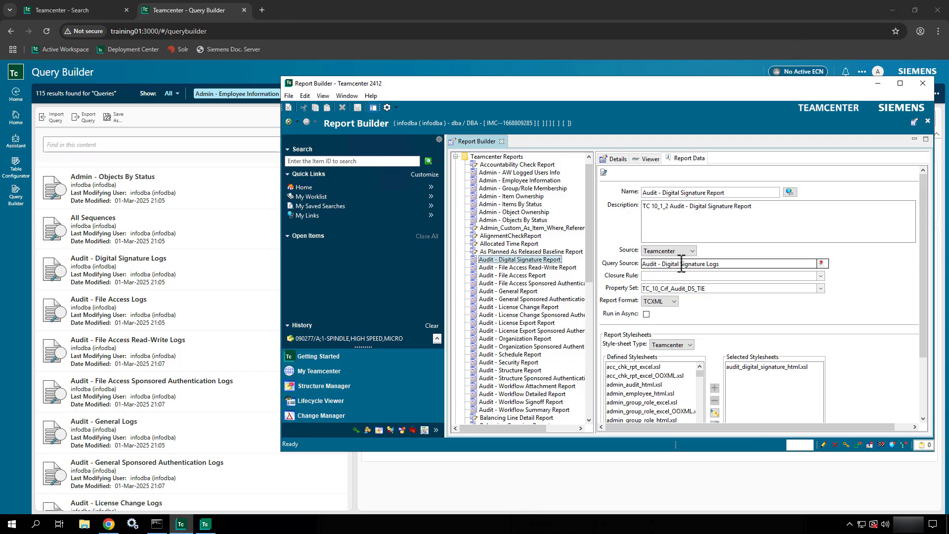
{"action": "mouse_move", "coordinate": [732, 265]}
{"action": "left_mouse_down"}
{"action": "mouse_move", "coordinate": [715, 267]}
{"action": "mouse_move", "coordinate": [727, 266]}
{"action": "left_mouse_up"}
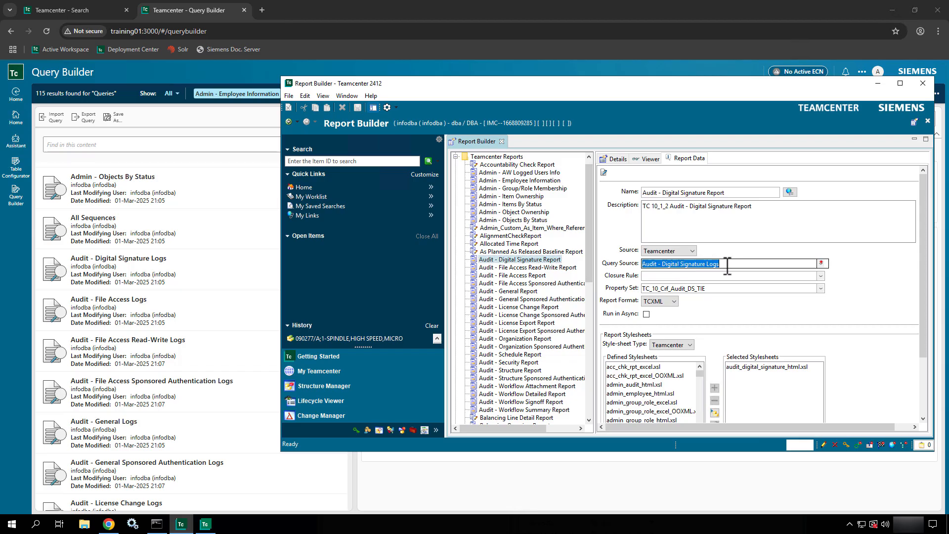
{"action": "left_click", "coordinate": [536, 269]}
{"action": "left_click", "coordinate": [537, 280]}
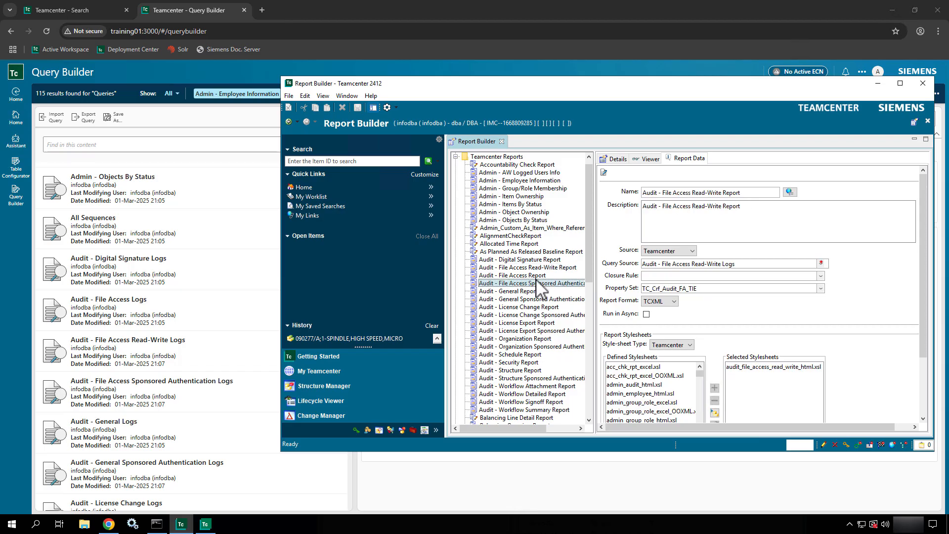
{"action": "left_click", "coordinate": [542, 275]}
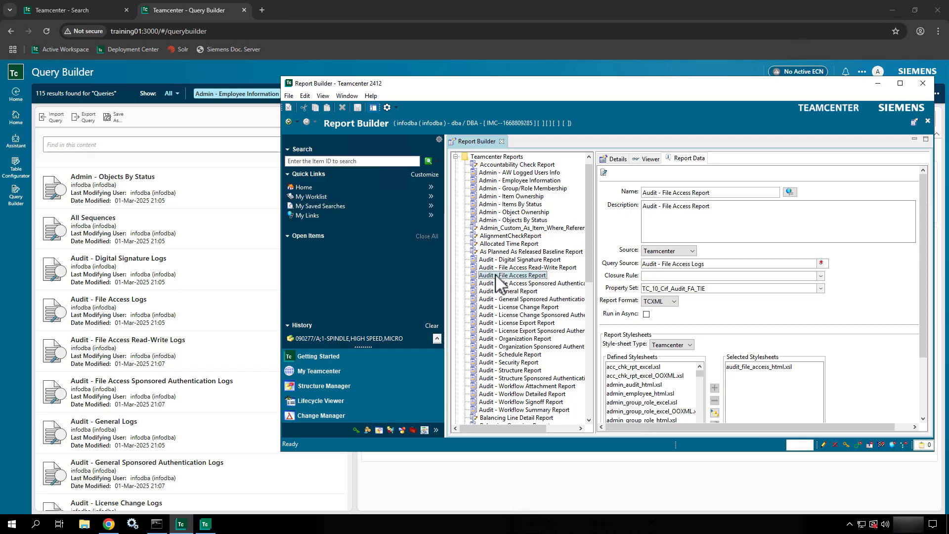
- Return to Query Builder in Active Workspace and examine the criteria columns of Admin - Employee Information
{"action": "left_click", "coordinate": [200, 131]}
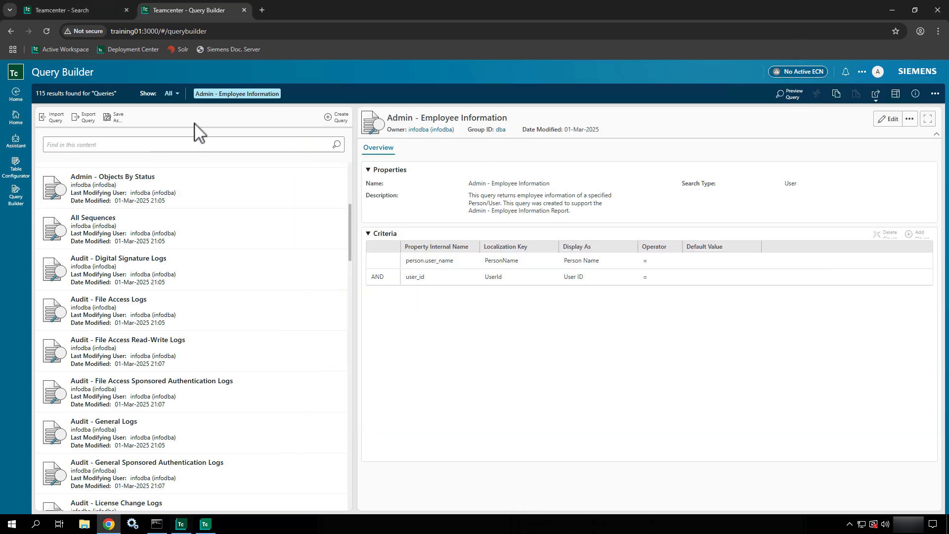
{"action": "left_click", "coordinate": [599, 262]}
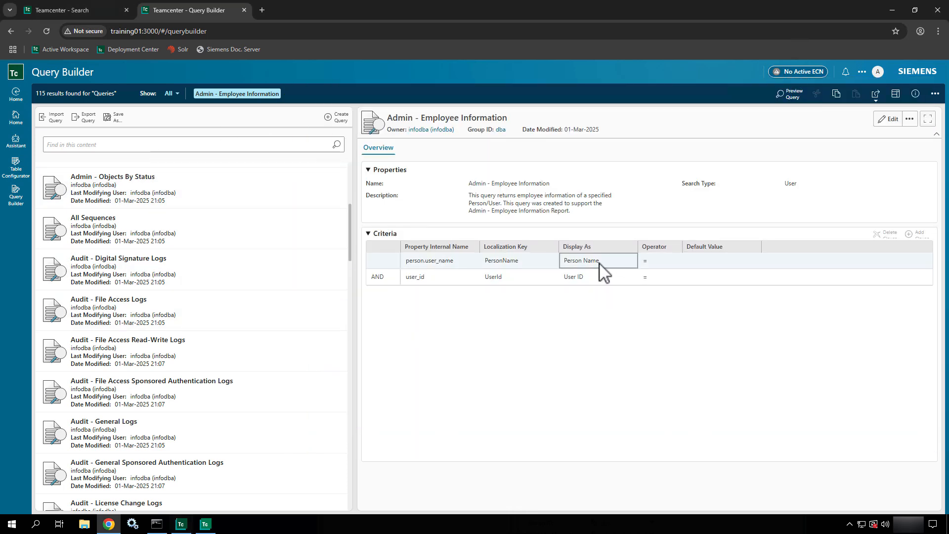
{"action": "left_click", "coordinate": [600, 277]}
{"action": "left_click", "coordinate": [457, 266]}
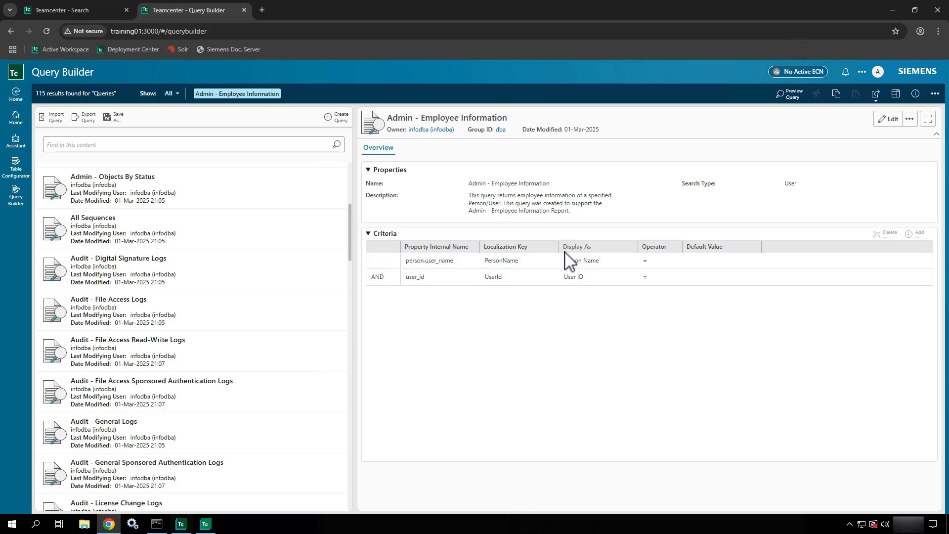
{"action": "left_click", "coordinate": [574, 261]}
{"action": "left_click", "coordinate": [526, 261]}
{"action": "left_click", "coordinate": [580, 261]}
{"action": "left_click", "coordinate": [532, 265]}
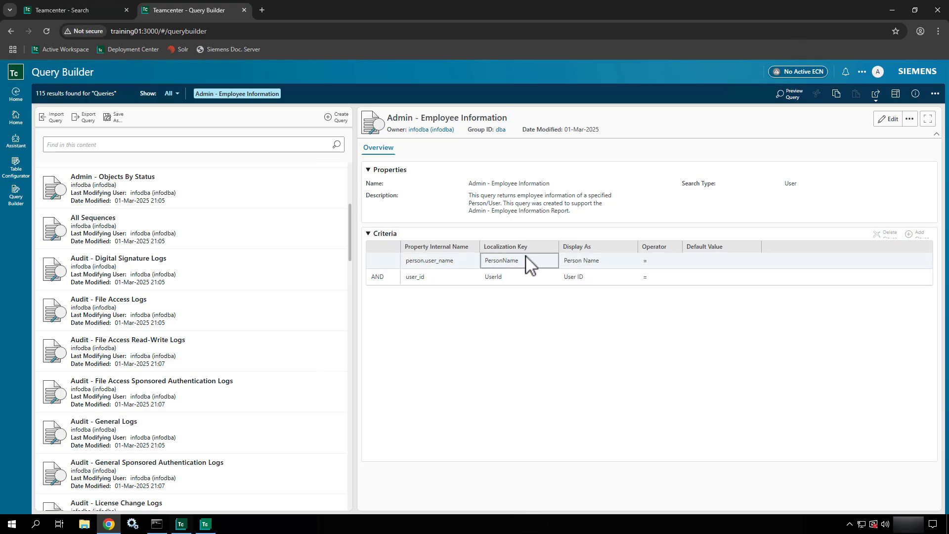
{"action": "left_click", "coordinate": [595, 266]}
{"action": "left_click", "coordinate": [716, 266]}
{"action": "left_click", "coordinate": [384, 282]}
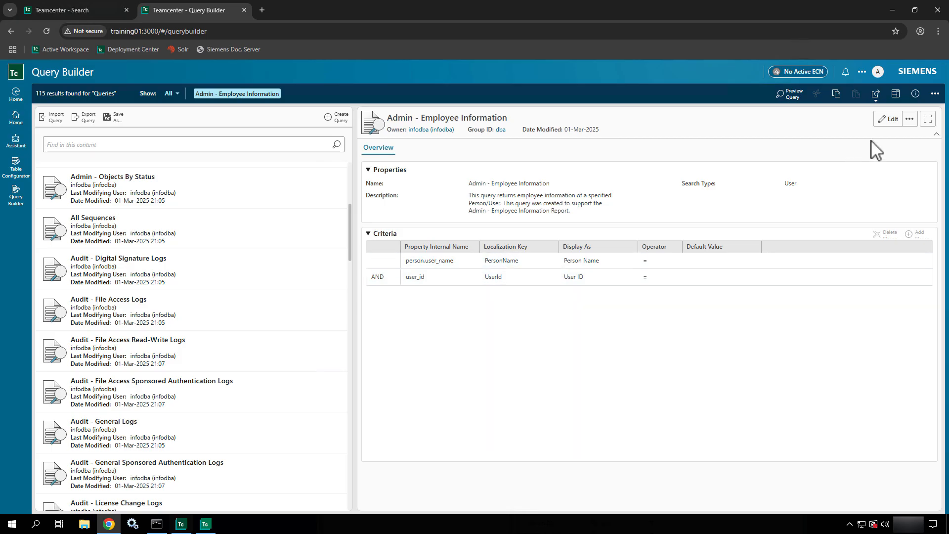
- Start editing the Admin - Employee Information query and look through its available search types without changing the selection
{"action": "left_click", "coordinate": [898, 120]}
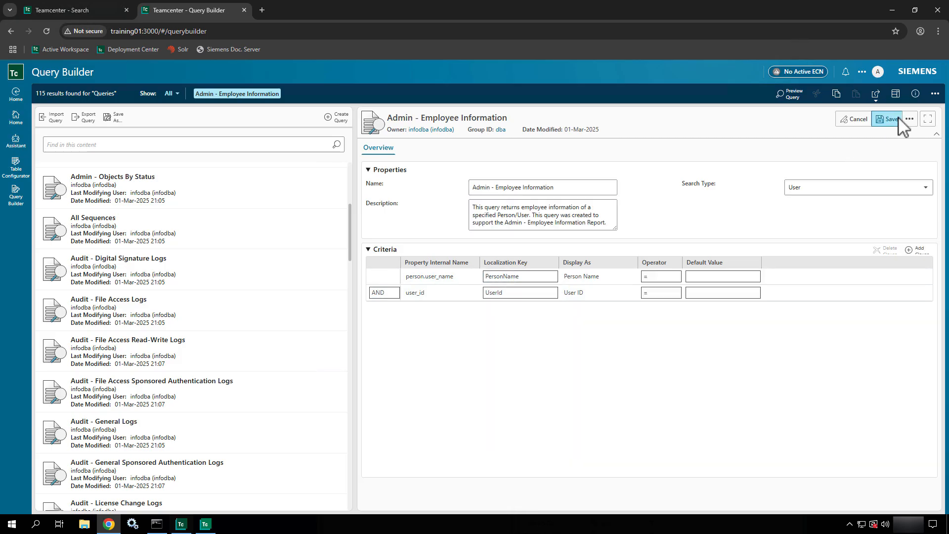
{"action": "left_click", "coordinate": [801, 191]}
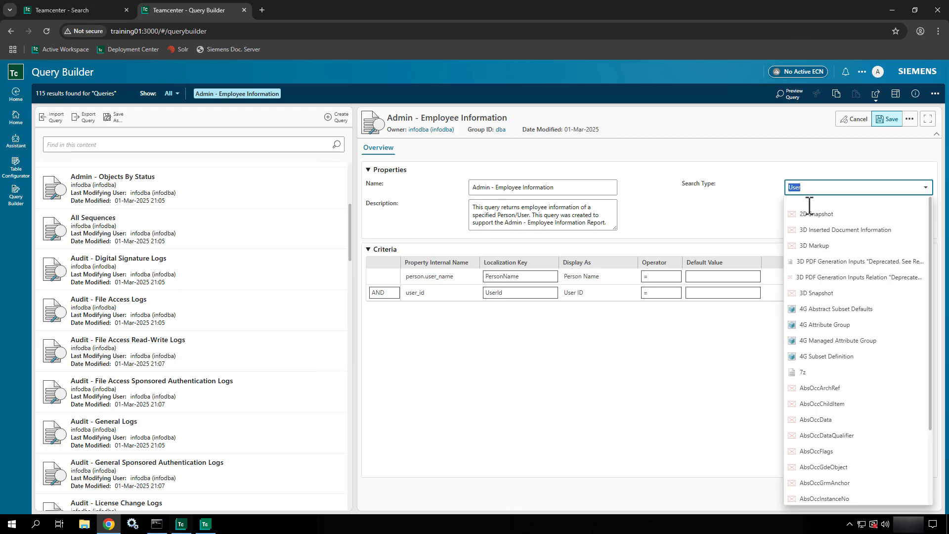
{"action": "left_click", "coordinate": [691, 408]}
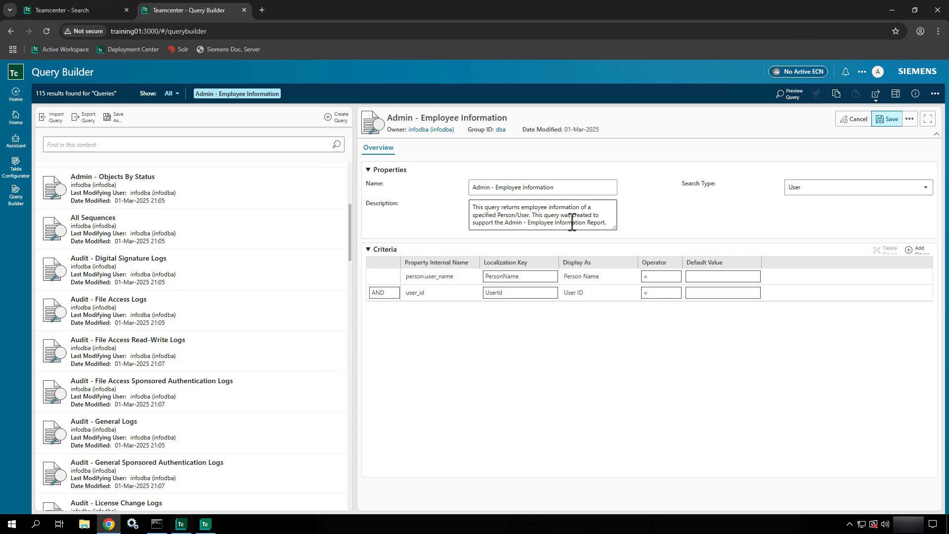
{"action": "left_click", "coordinate": [556, 183]}
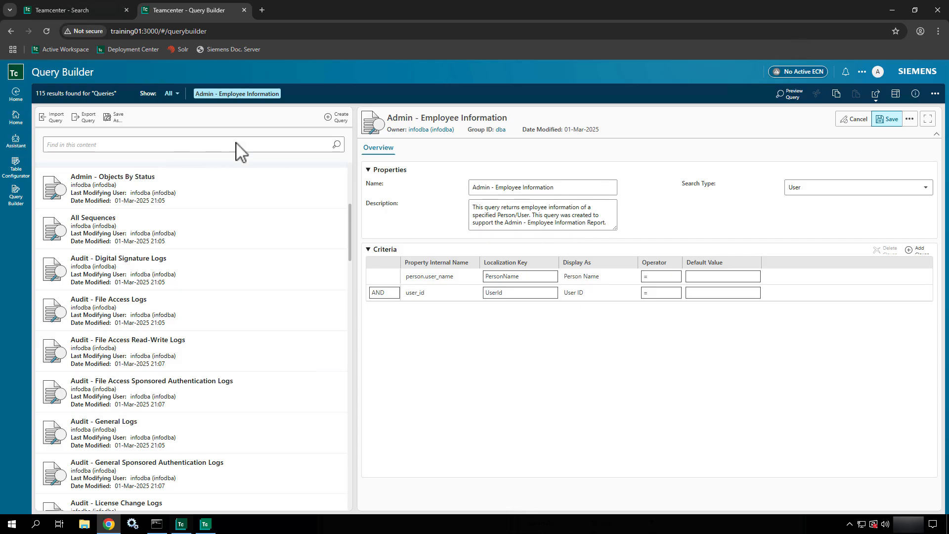
- Create a new query named Training Test Query with search type Item Revision
{"action": "left_click", "coordinate": [342, 119]}
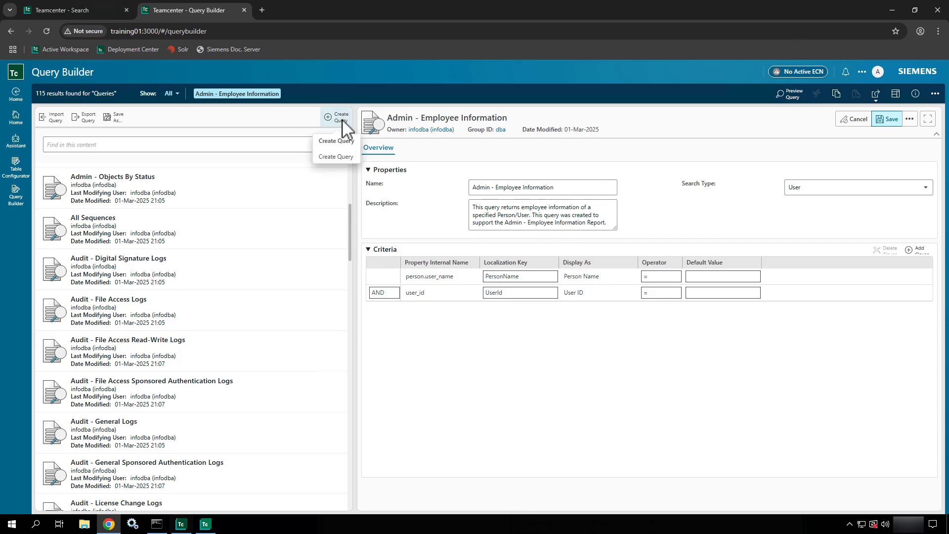
{"action": "left_click", "coordinate": [342, 119]}
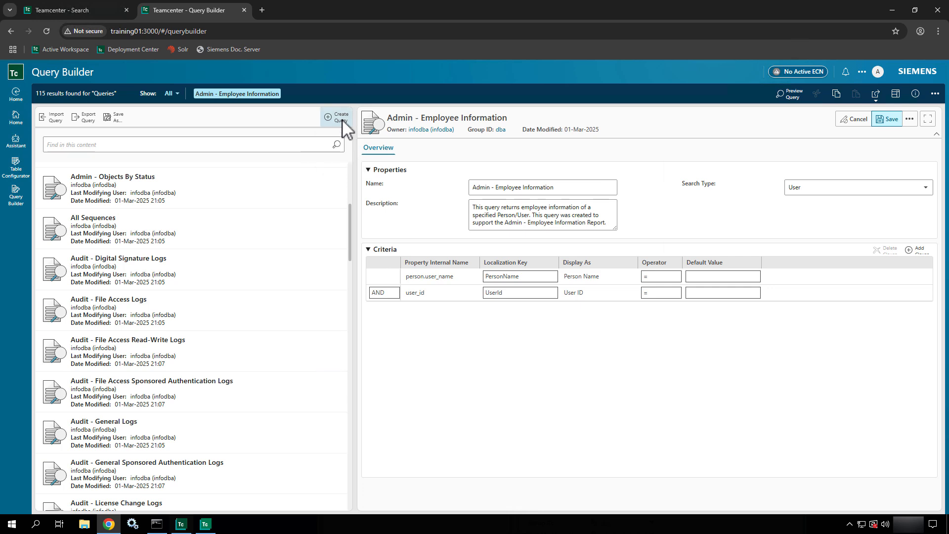
{"action": "left_click", "coordinate": [342, 119]}
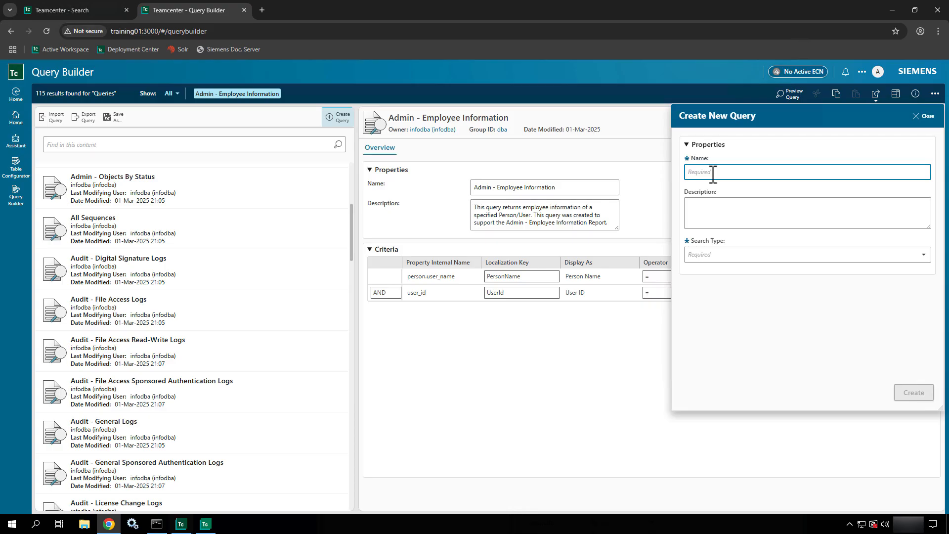
{"action": "type", "text": "Training Test Query"}
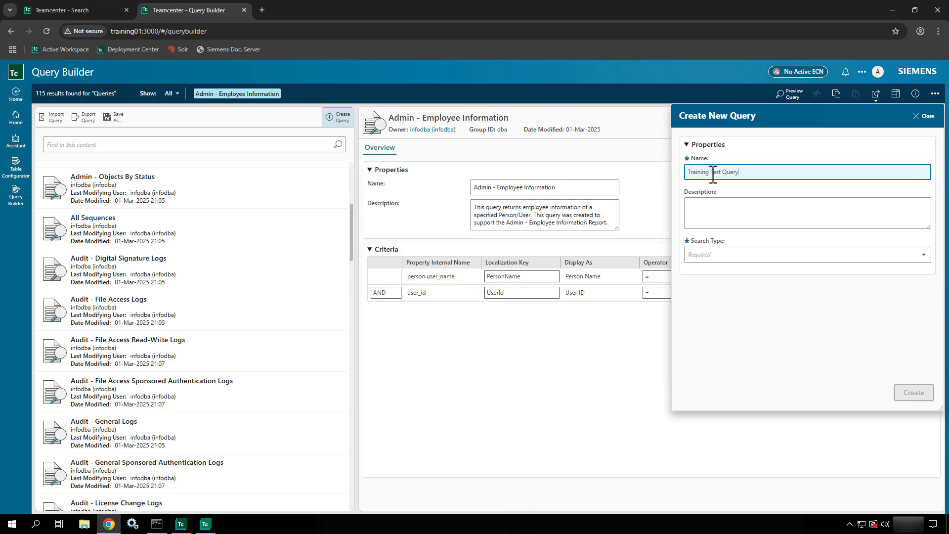
{"action": "left_click", "coordinate": [700, 253]}
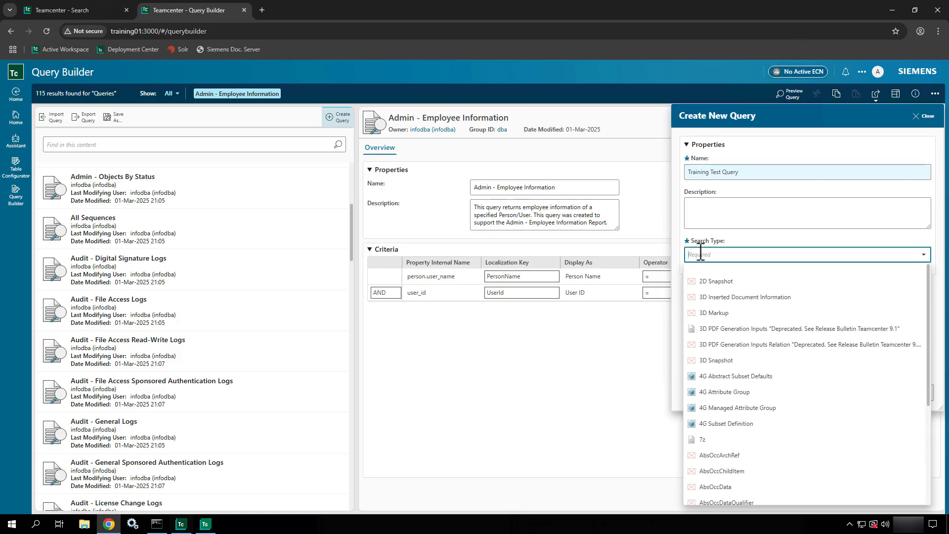
{"action": "type", "text": "Item Revis"}
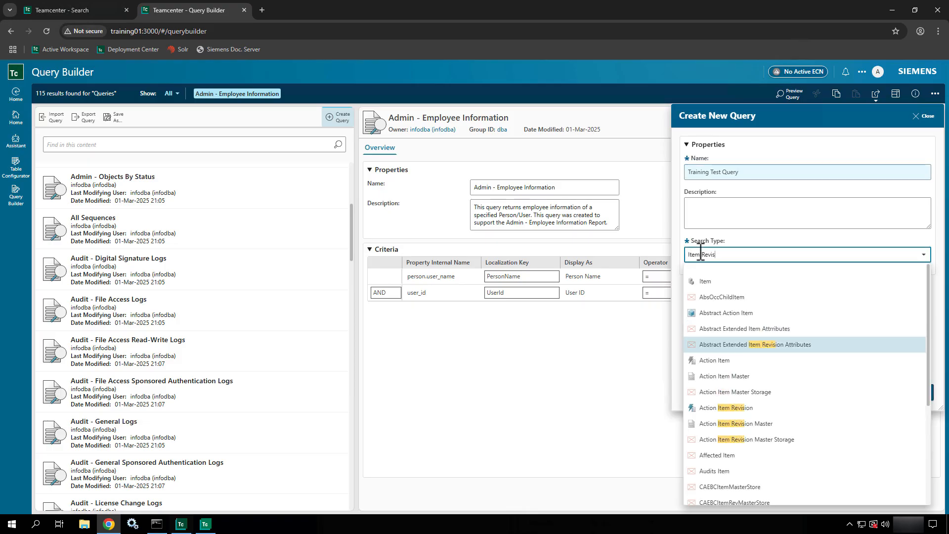
{"action": "type", "text": "ion"}
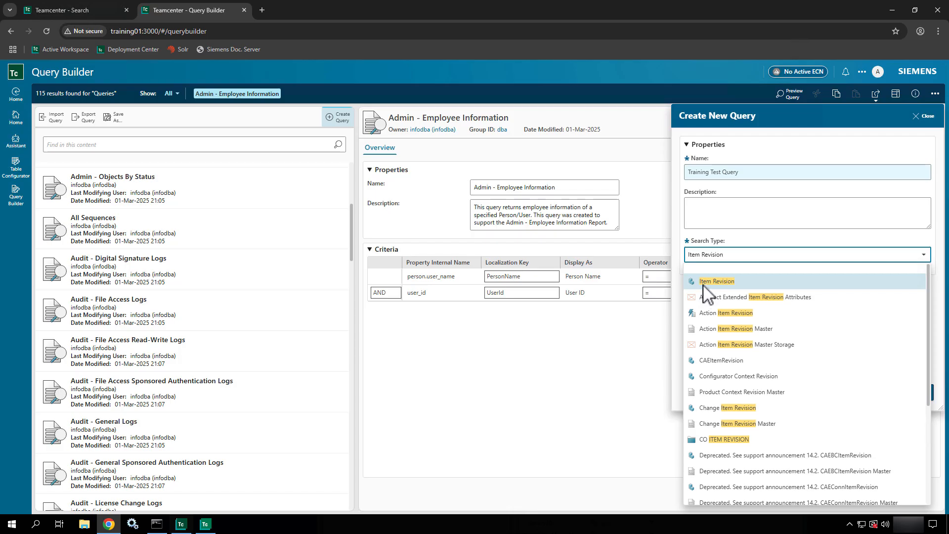
{"action": "left_click", "coordinate": [717, 281]}
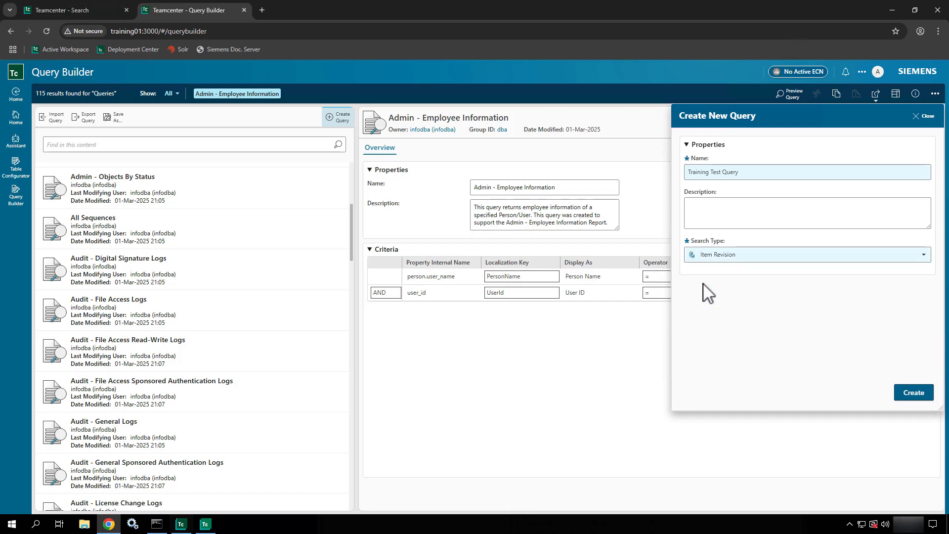
{"action": "left_click", "coordinate": [912, 392]}
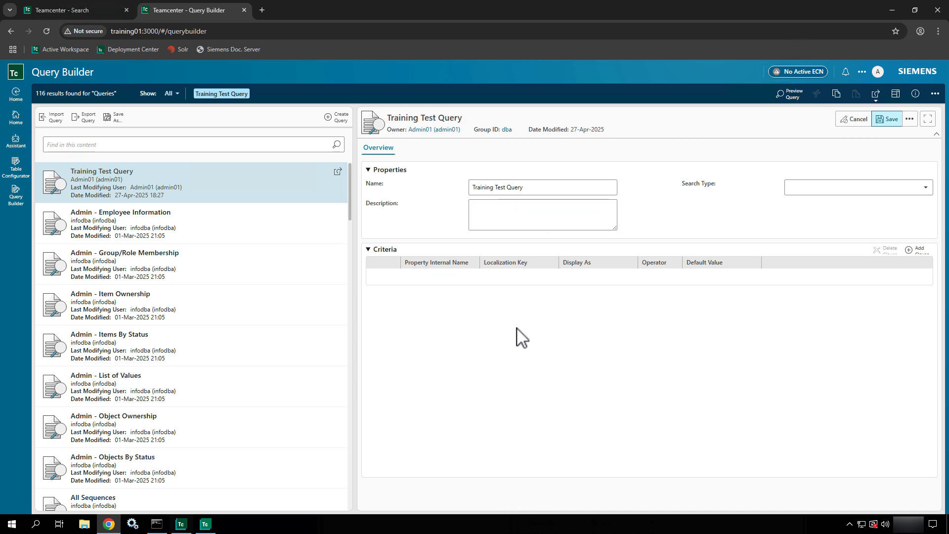
- Enter the description "Test Qry. Definition for Class." for Training Test Query
{"action": "left_click", "coordinate": [565, 214]}
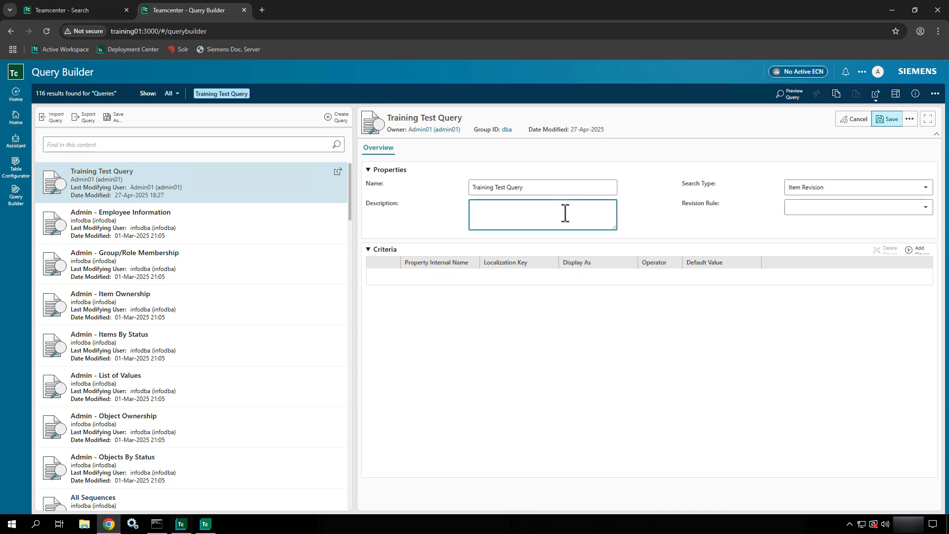
{"action": "type", "text": "Test Qry. Defin"}
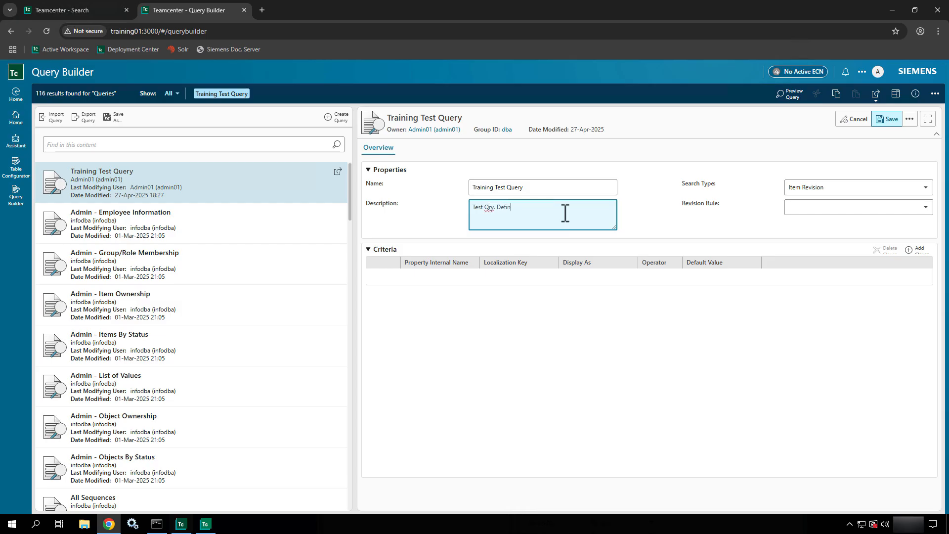
{"action": "type", "text": "ition for Class."}
- Look through the available revision rules without choosing one, and check the revision rule in the session settings
{"action": "left_click", "coordinate": [819, 207]}
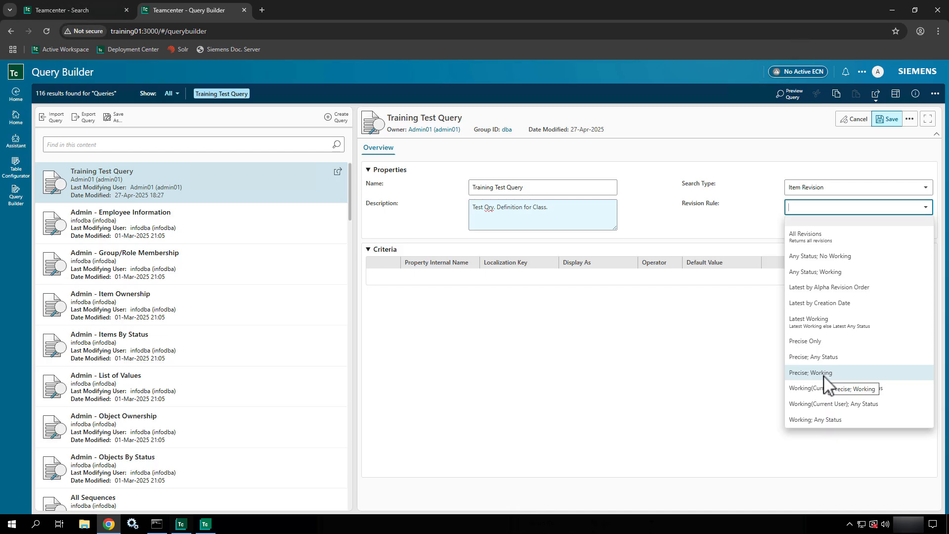
{"action": "left_click", "coordinate": [757, 365]}
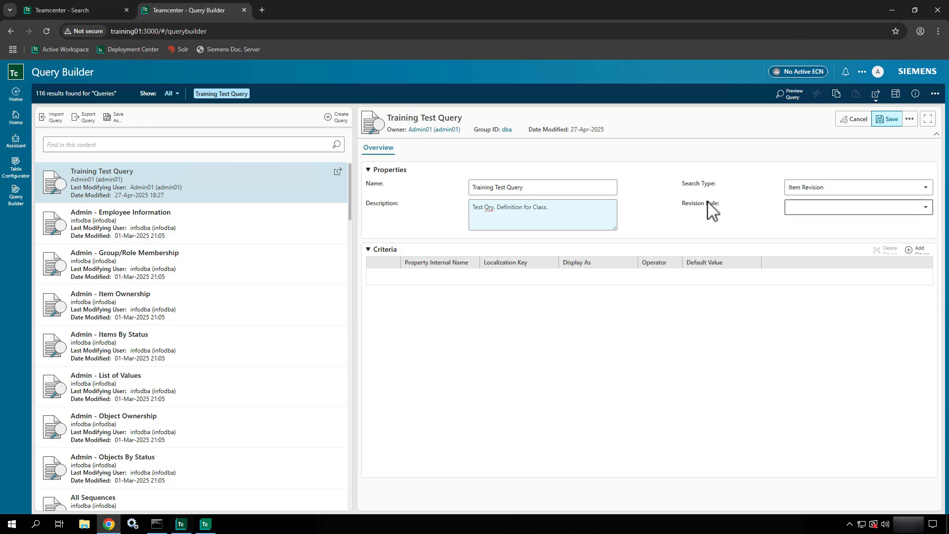
{"action": "left_click", "coordinate": [878, 72]}
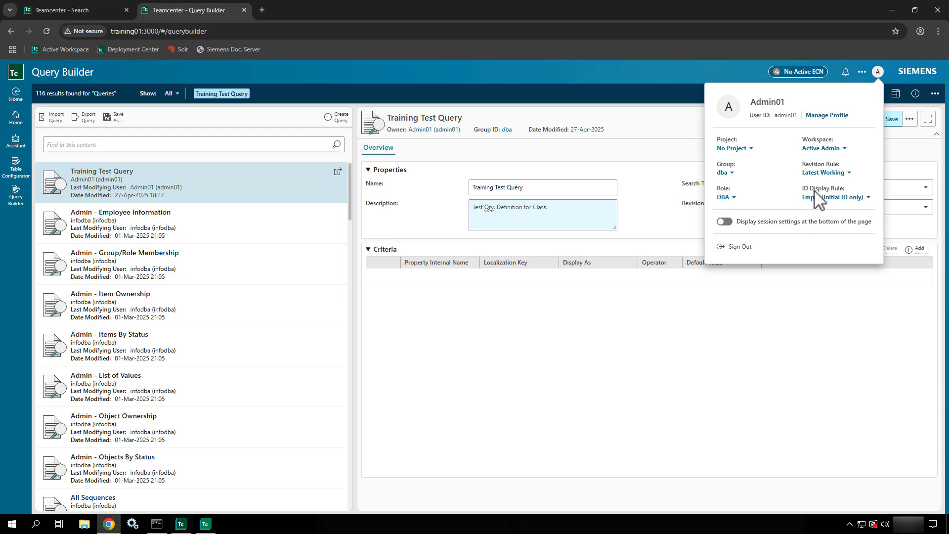
{"action": "left_click", "coordinate": [798, 312]}
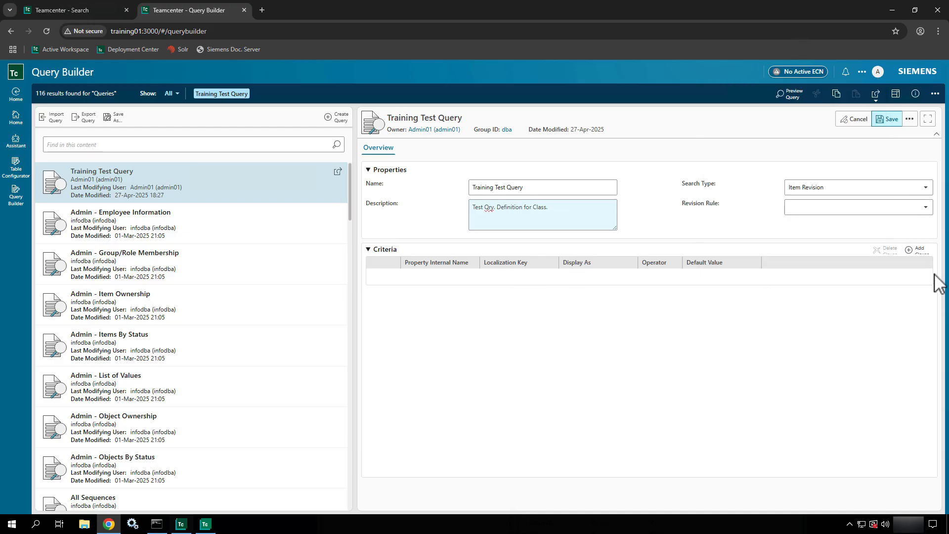
- Start adding a clause to the query criteria and search its properties for "IMAN" and "spec", clearing the filter after each search
{"action": "left_click", "coordinate": [915, 251]}
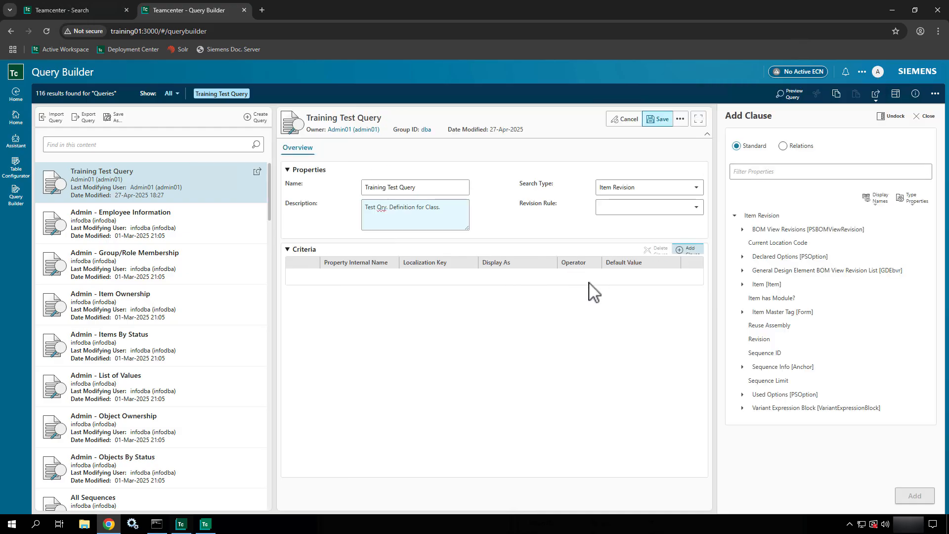
{"action": "left_click", "coordinate": [798, 173]}
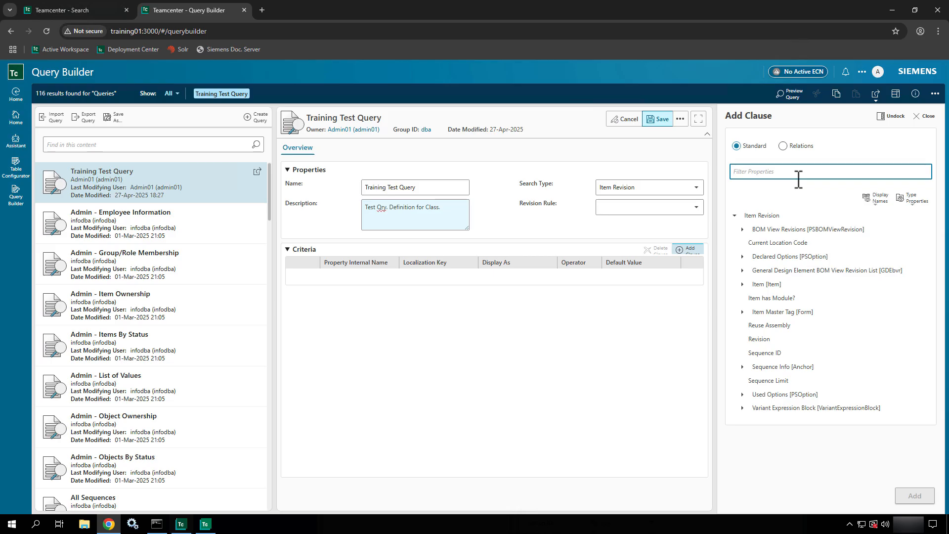
{"action": "type", "text": "IMAN"}
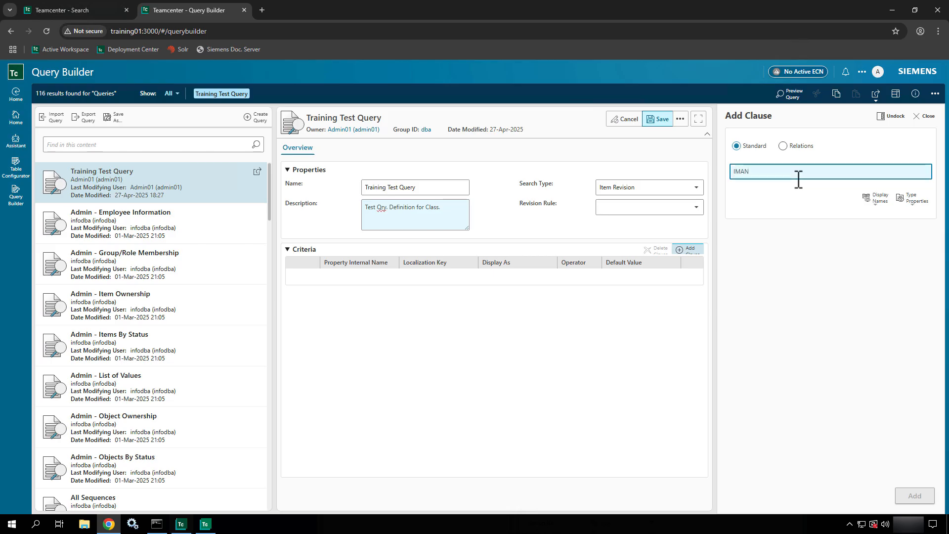
{"action": "key", "text": "BackSpace"}
{"action": "key", "text": "BackSpace"}
{"action": "key", "text": "BackSpace"}
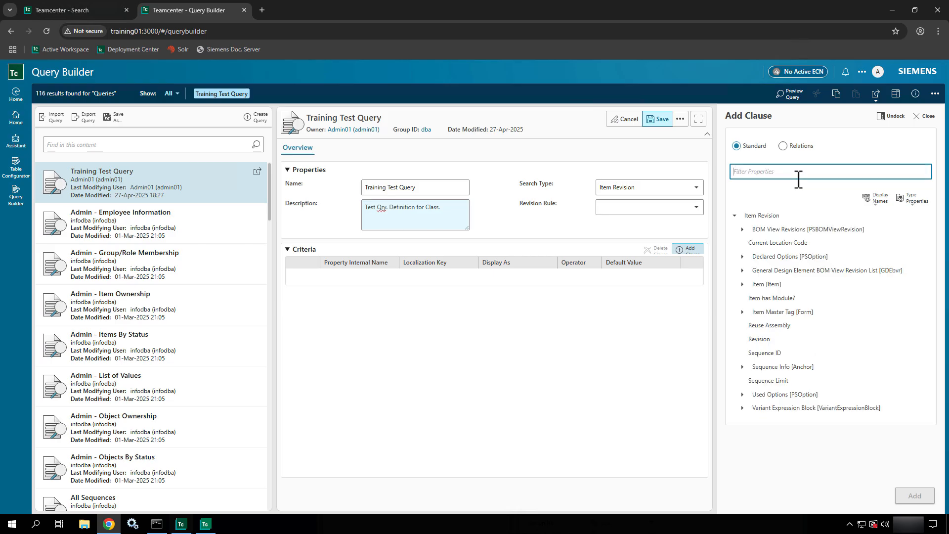
{"action": "type", "text": "speci"}
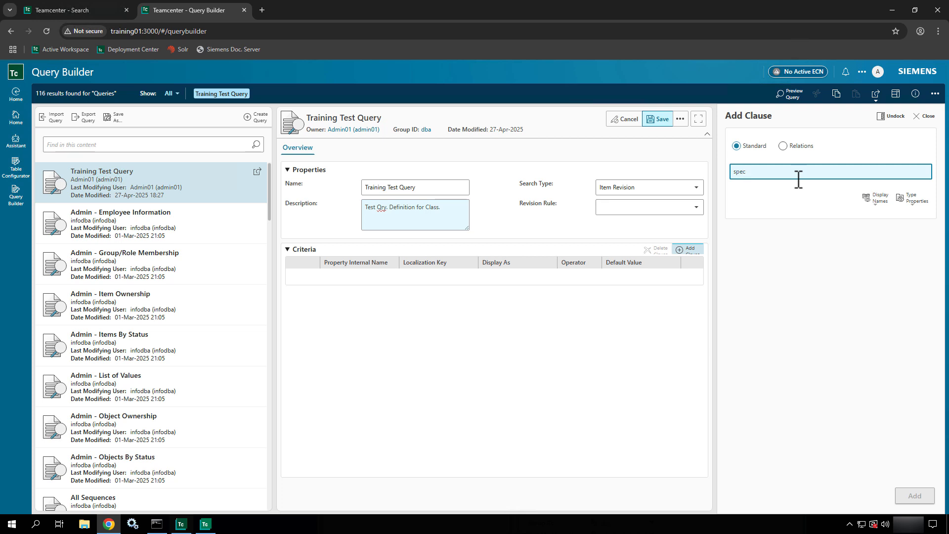
{"action": "key", "text": "BackSpace"}
{"action": "key", "text": "BackSpace"}
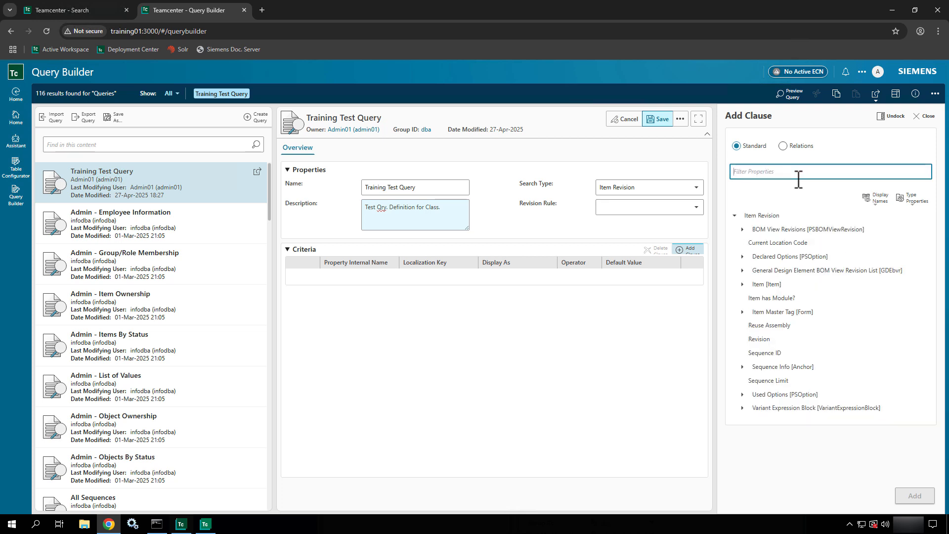
- List all clause properties by internal name and compare them with the ItemRevision properties in the BMIDE window
{"action": "left_click", "coordinate": [878, 197]}
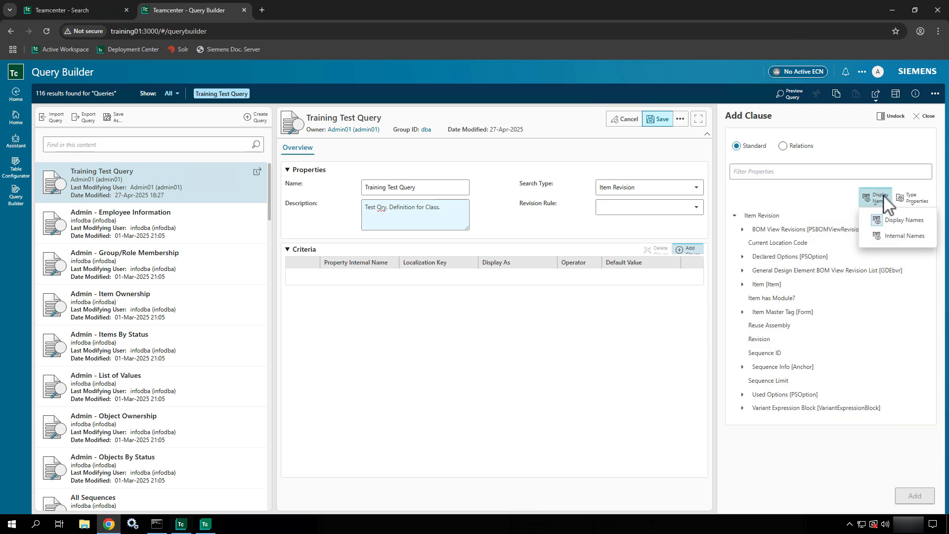
{"action": "left_click", "coordinate": [885, 236]}
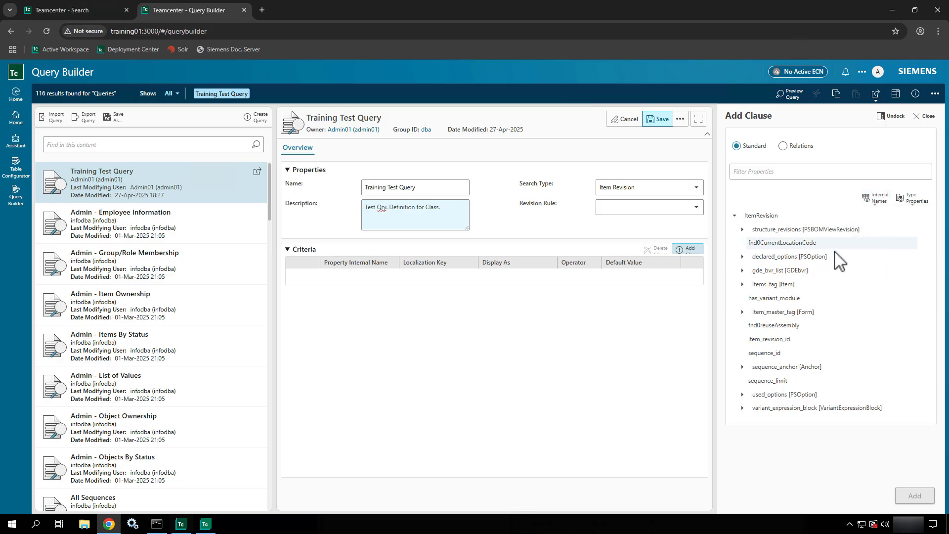
{"action": "left_click", "coordinate": [879, 199]}
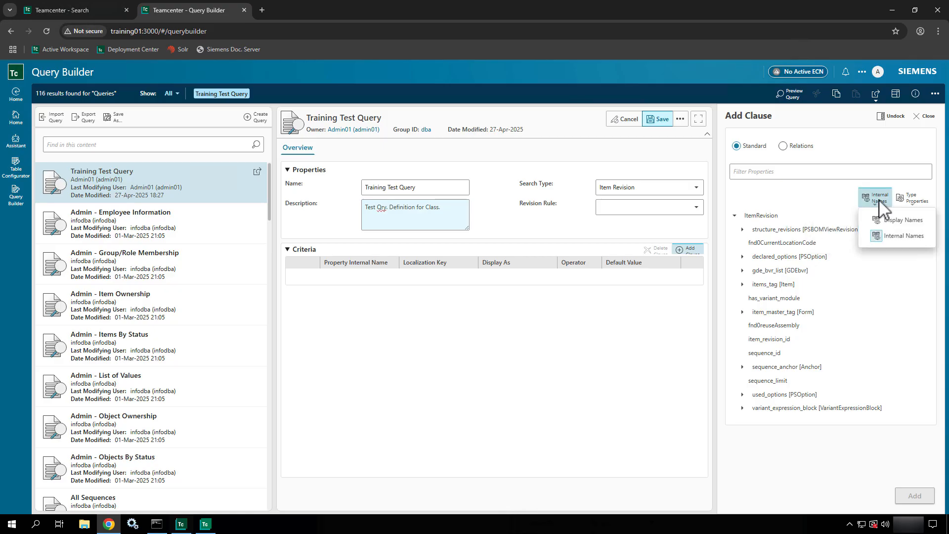
{"action": "left_click", "coordinate": [911, 198]}
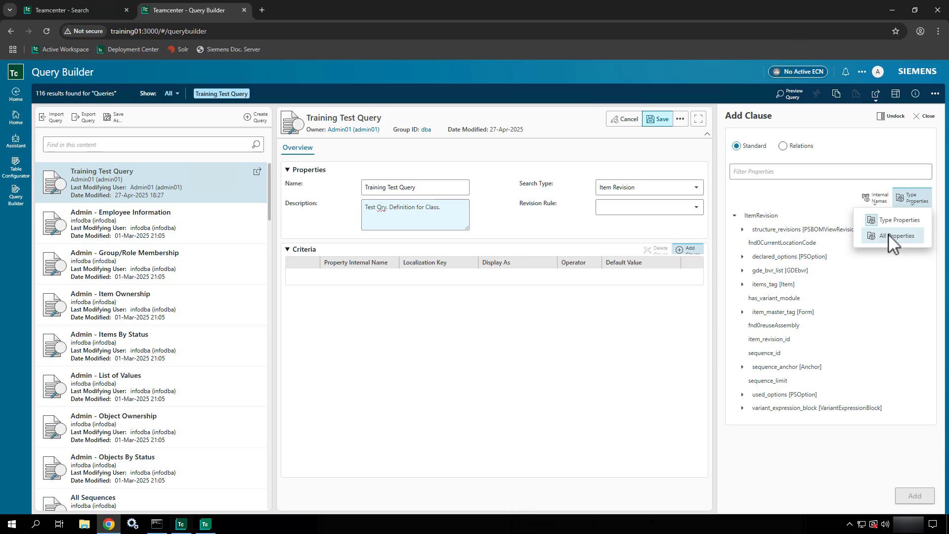
{"action": "left_click", "coordinate": [888, 235]}
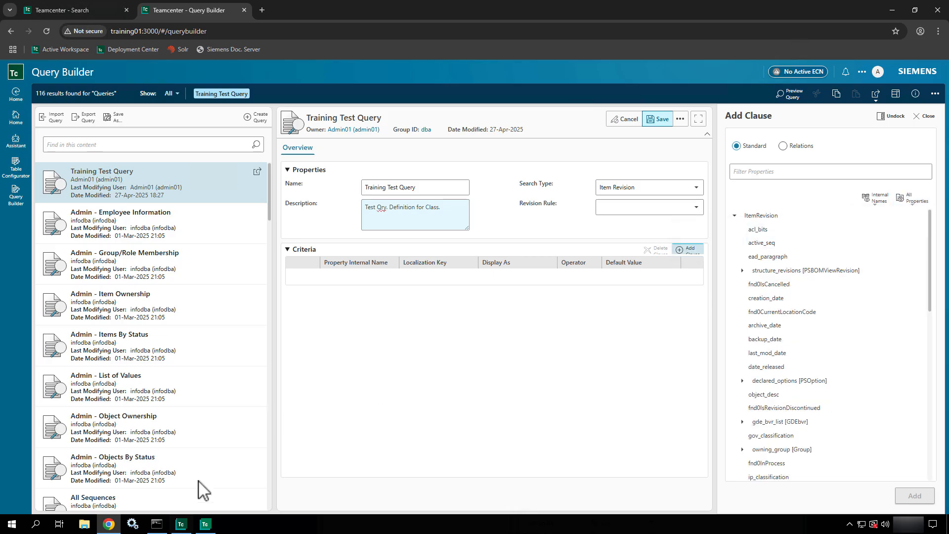
{"action": "left_click", "coordinate": [205, 525]}
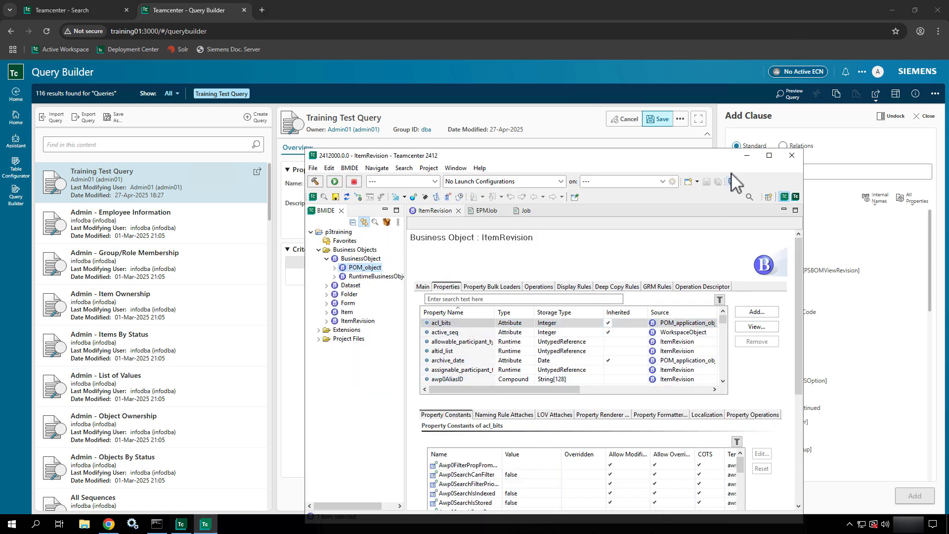
{"action": "left_click", "coordinate": [746, 156]}
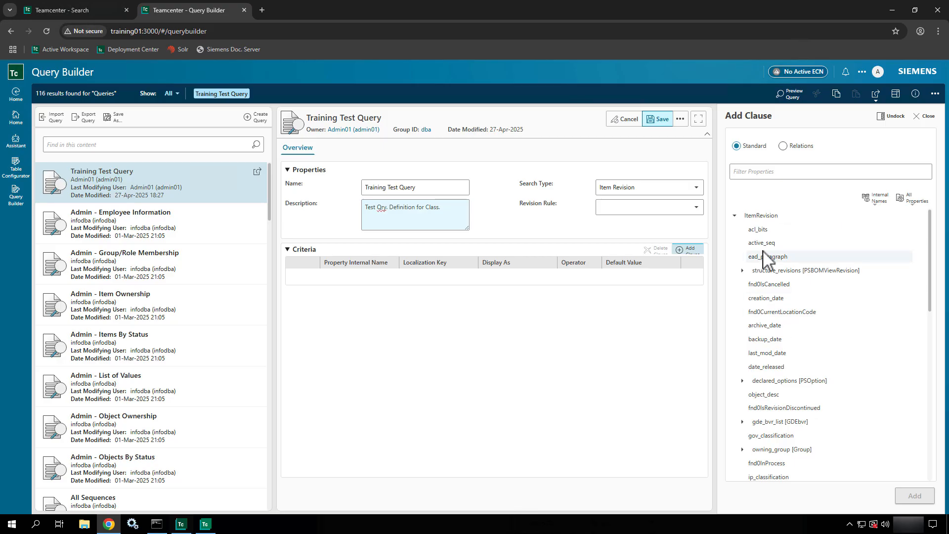
- Search the full list of clause properties for "specif" and clear the filter
{"action": "left_click", "coordinate": [774, 171]}
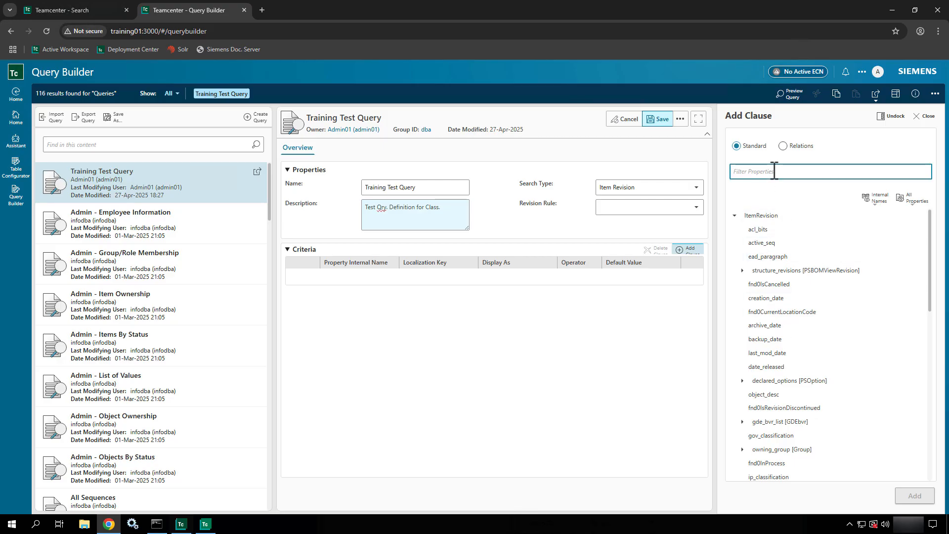
{"action": "type", "text": "specif"}
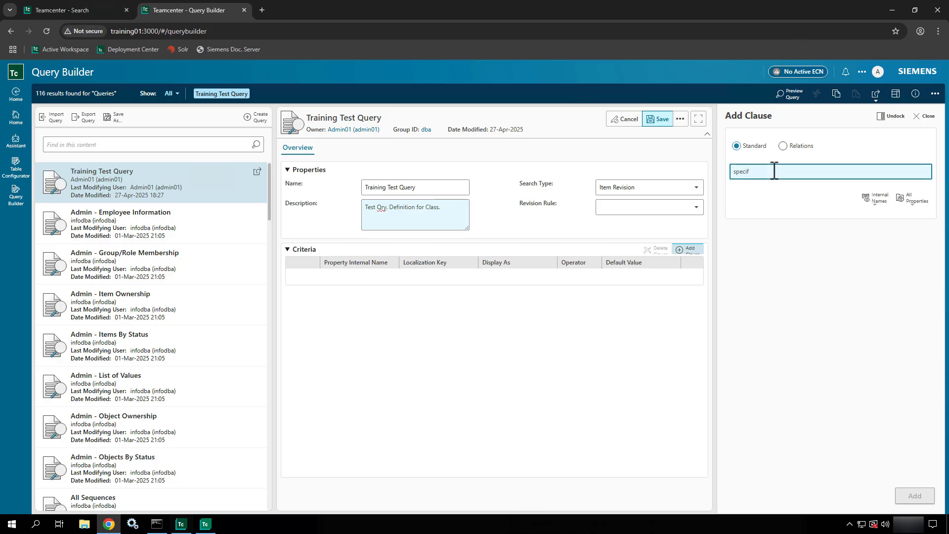
{"action": "key", "text": "BackSpace"}
{"action": "key", "text": "BackSpace"}
{"action": "key", "text": "BackSpace"}
{"action": "key", "text": "BackSpace"}
{"action": "key", "text": "BackSpace"}
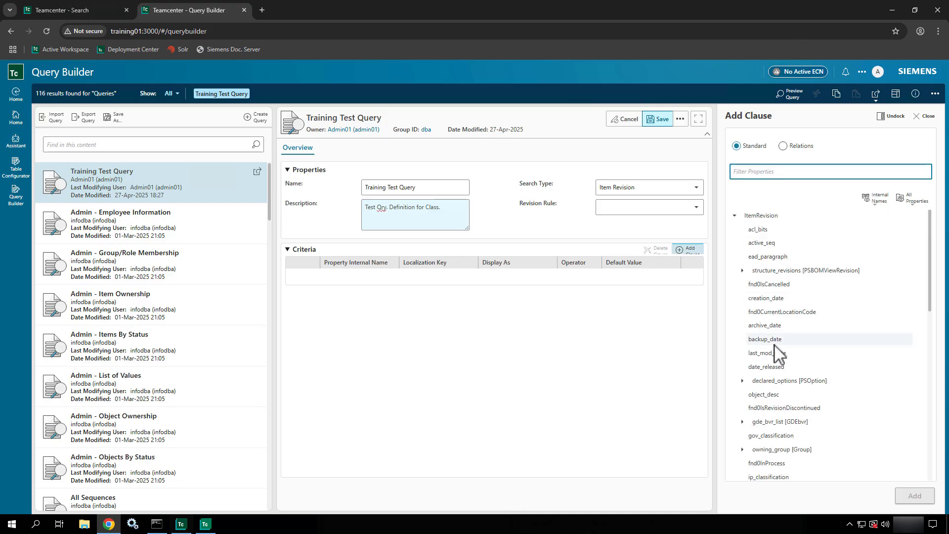
- Examine the complete list of ItemRevision properties available for the clause, from acl_bits through wso_thread
{"action": "scroll", "coordinate": [774, 346], "scroll_direction": "down", "scroll_amount": 4}
{"action": "scroll", "coordinate": [778, 353], "scroll_direction": "down", "scroll_amount": 3}
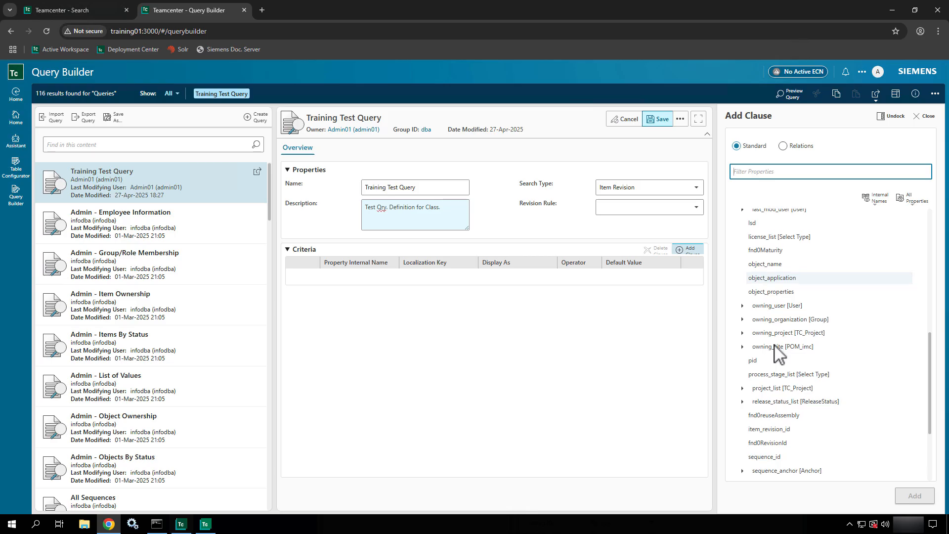
{"action": "scroll", "coordinate": [778, 353], "scroll_direction": "down", "scroll_amount": 2}
{"action": "scroll", "coordinate": [775, 352], "scroll_direction": "down", "scroll_amount": 1}
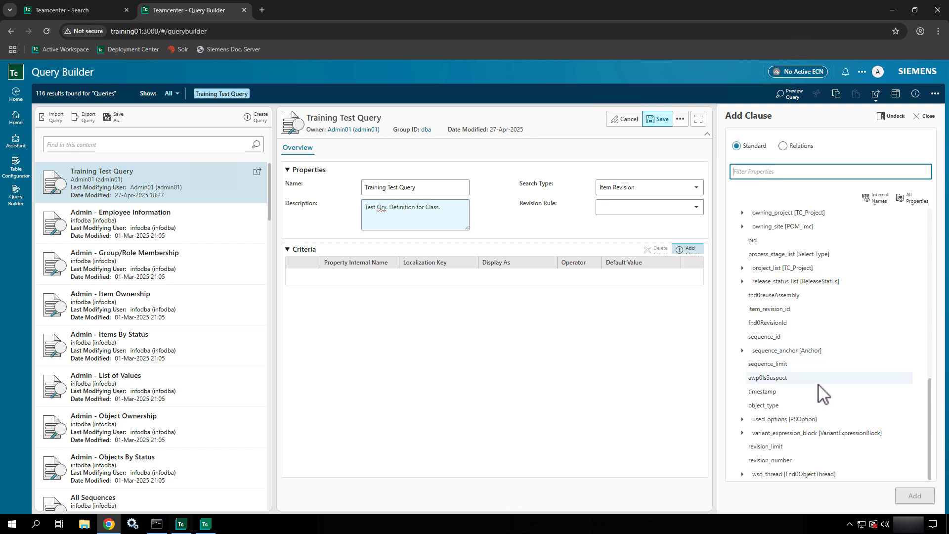
{"action": "scroll", "coordinate": [836, 376], "scroll_direction": "up", "scroll_amount": 1}
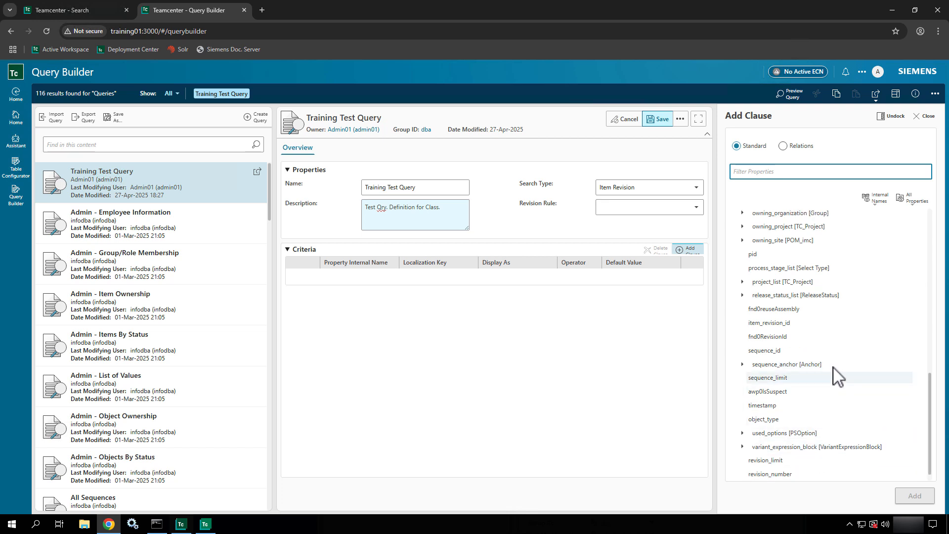
{"action": "scroll", "coordinate": [835, 376], "scroll_direction": "up", "scroll_amount": 5}
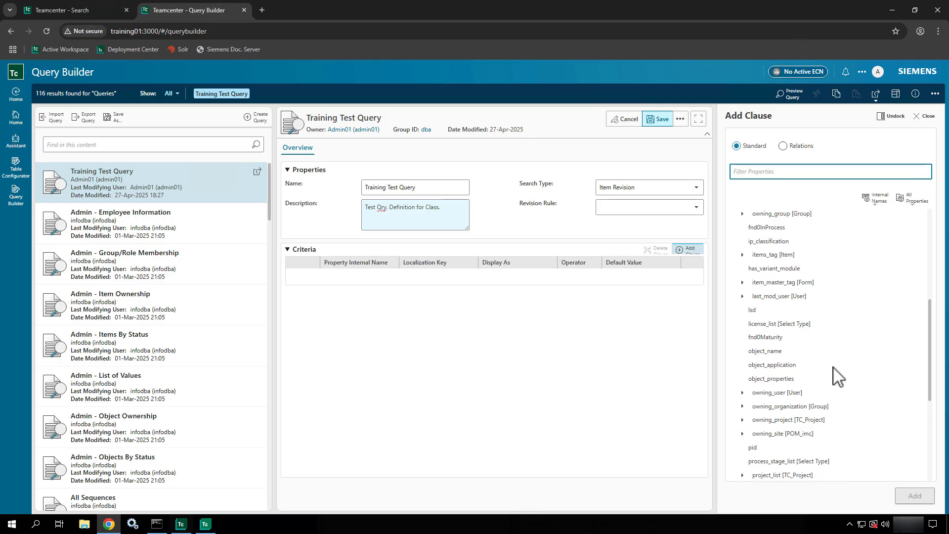
{"action": "scroll", "coordinate": [835, 376], "scroll_direction": "up", "scroll_amount": 3}
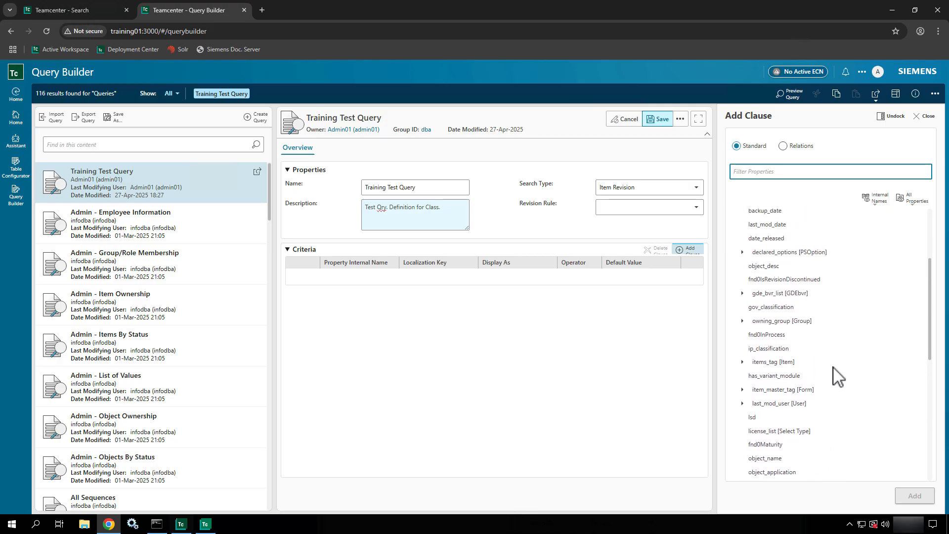
{"action": "scroll", "coordinate": [836, 376], "scroll_direction": "up", "scroll_amount": 2}
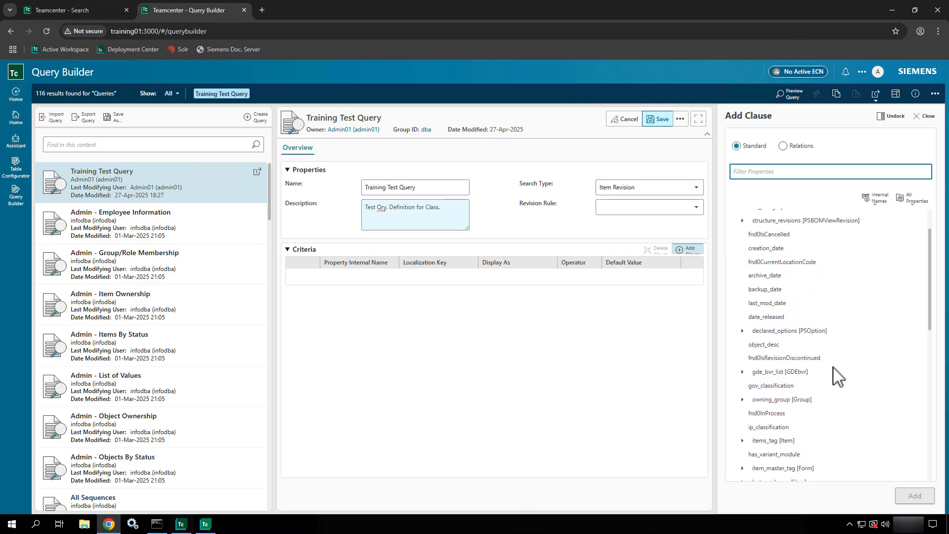
{"action": "scroll", "coordinate": [835, 376], "scroll_direction": "up", "scroll_amount": 1}
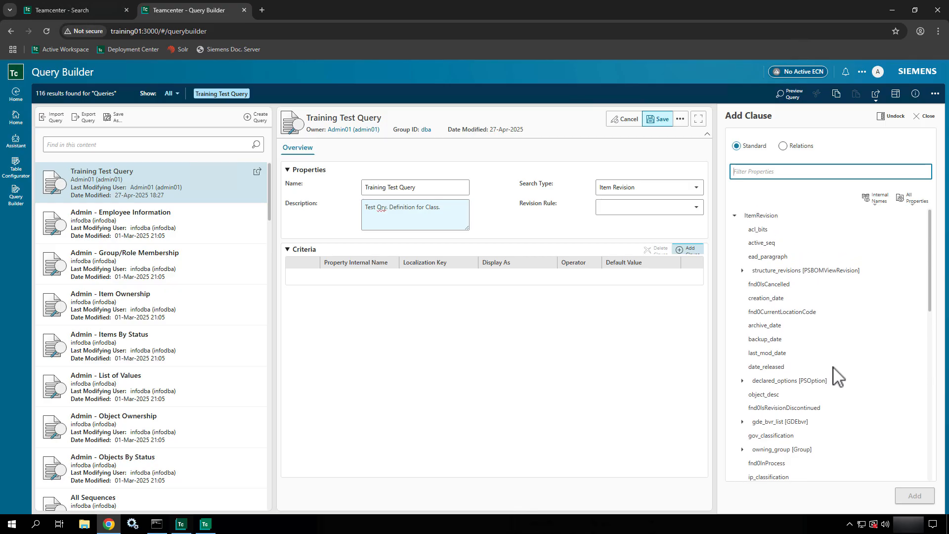
{"action": "scroll", "coordinate": [836, 376], "scroll_direction": "down", "scroll_amount": 5}
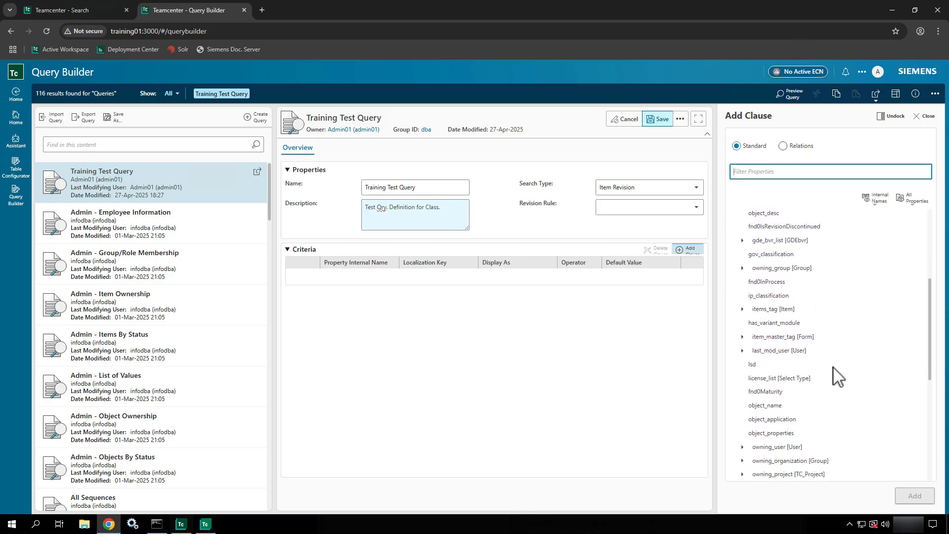
{"action": "scroll", "coordinate": [835, 375], "scroll_direction": "down", "scroll_amount": 3}
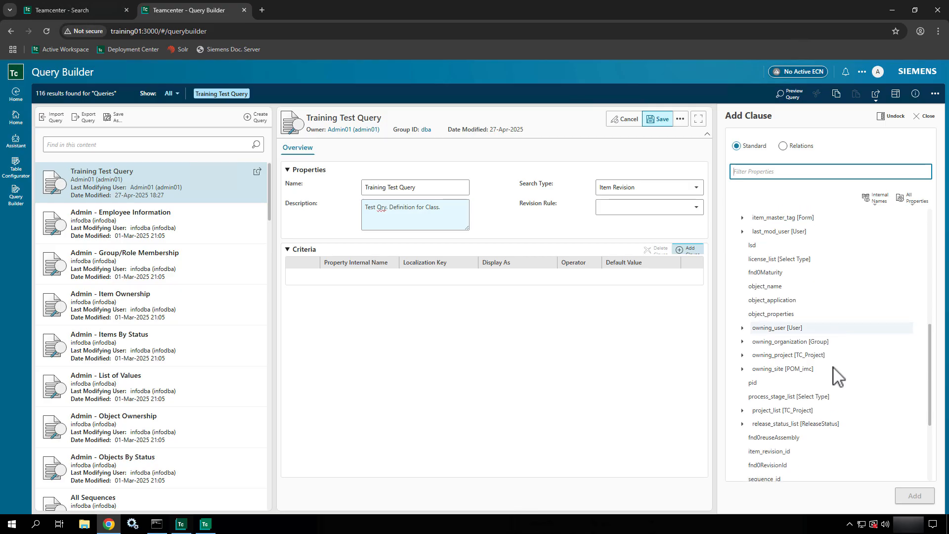
{"action": "scroll", "coordinate": [839, 376], "scroll_direction": "down", "scroll_amount": 3}
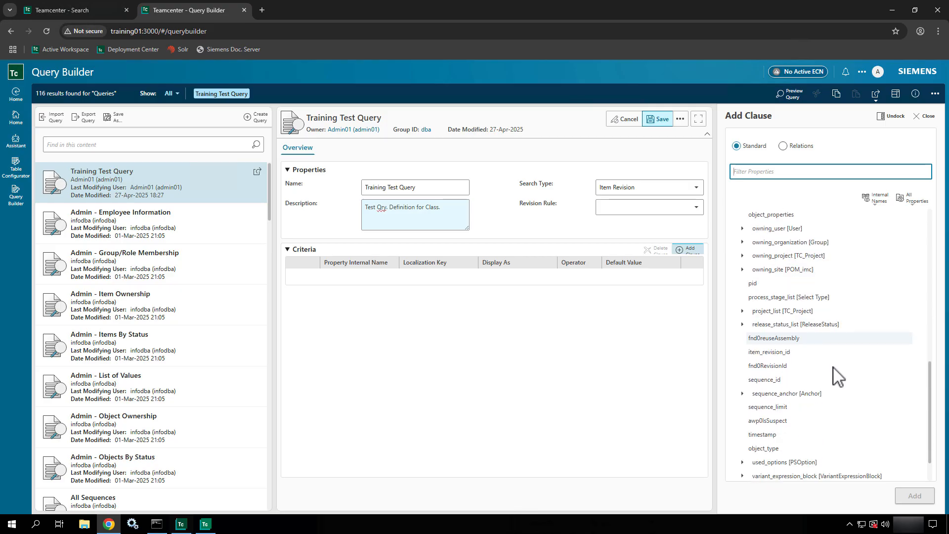
{"action": "scroll", "coordinate": [839, 375], "scroll_direction": "down", "scroll_amount": 2}
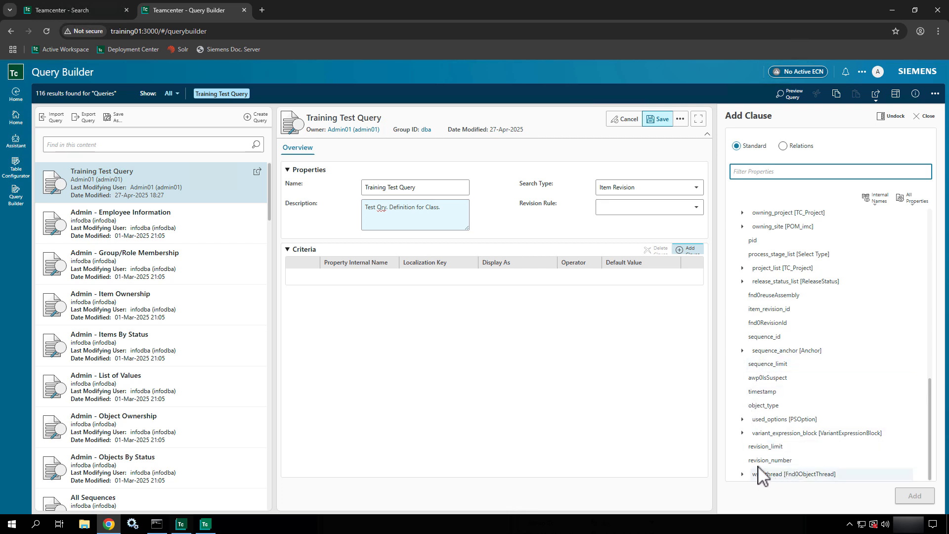
{"action": "scroll", "coordinate": [831, 296], "scroll_direction": "up", "scroll_amount": 10}
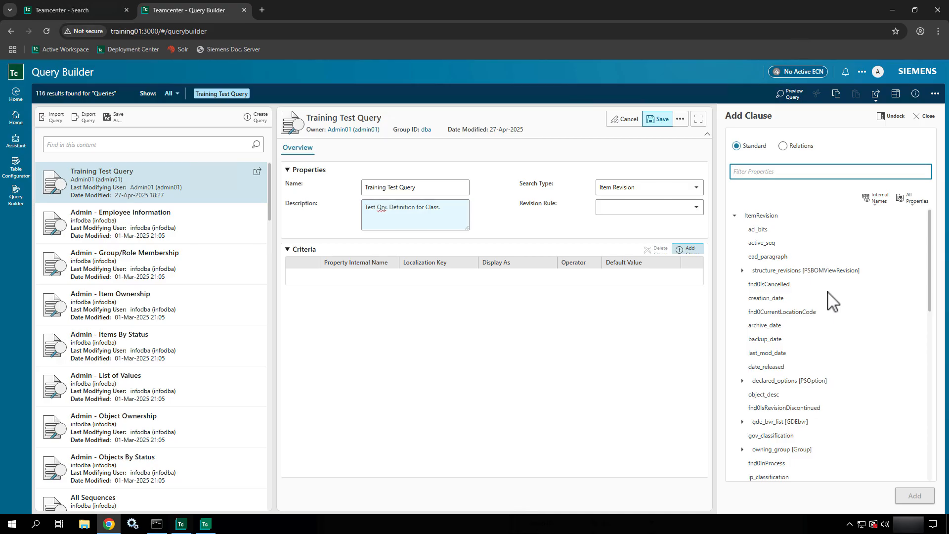
{"action": "scroll", "coordinate": [756, 328], "scroll_direction": "down", "scroll_amount": 1}
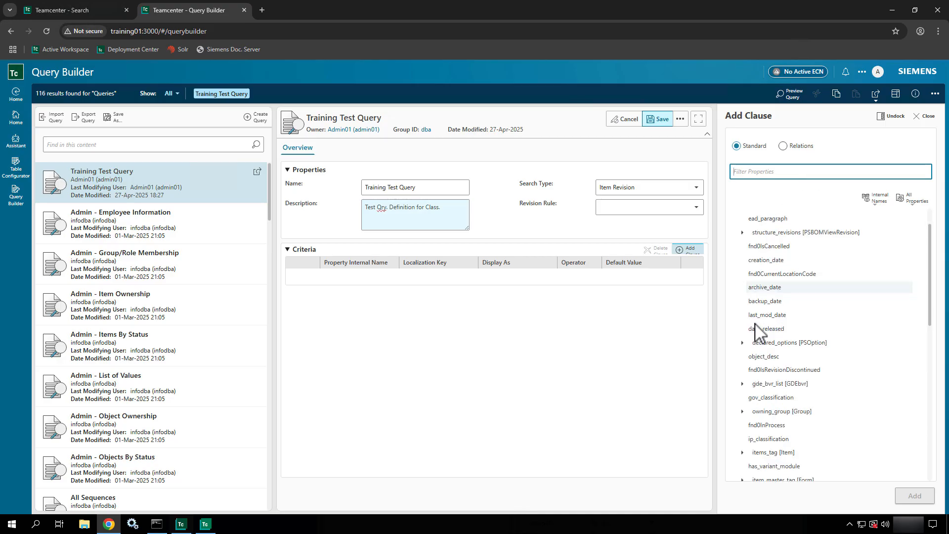
- Switch to the Teamcenter 2412 rich client and open the Query Builder perspective
{"action": "scroll", "coordinate": [756, 328], "scroll_direction": "down", "scroll_amount": 2}
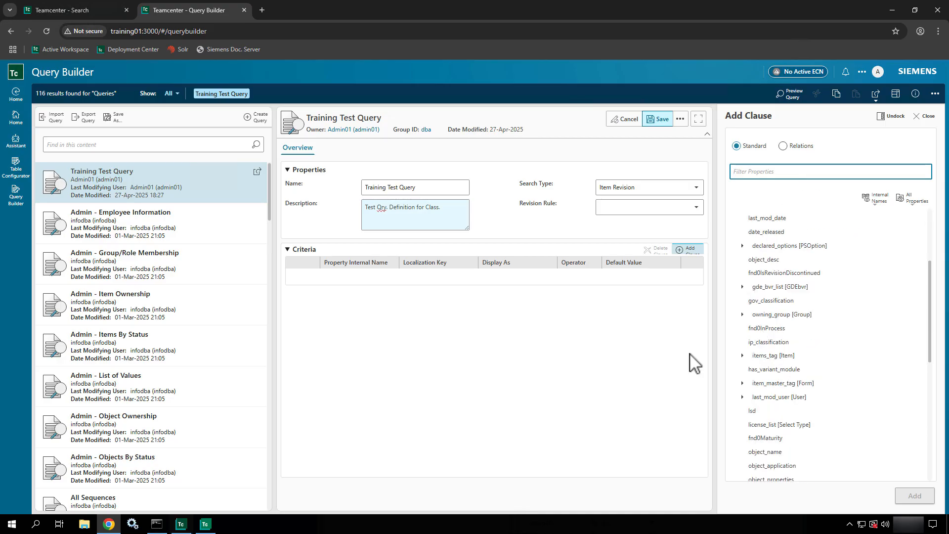
{"action": "left_click", "coordinate": [188, 527]}
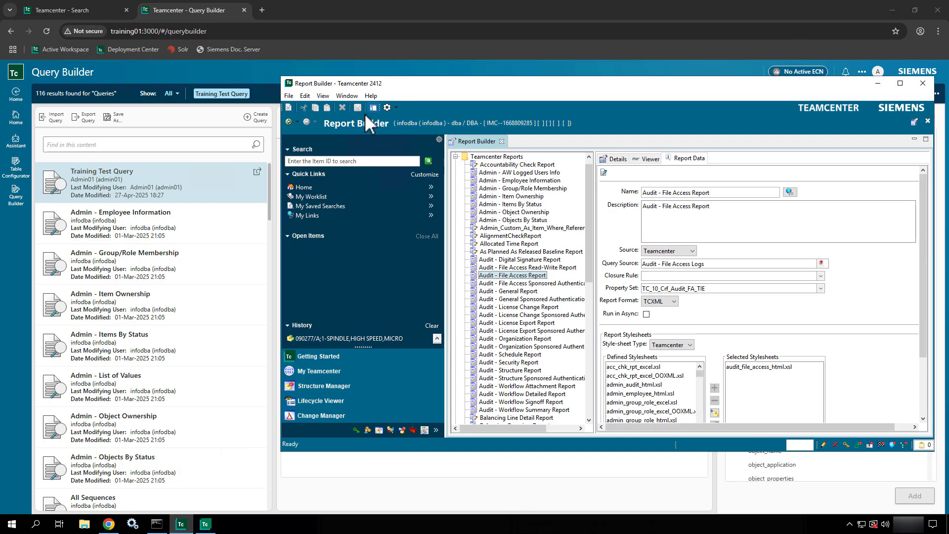
{"action": "left_click", "coordinate": [348, 95]}
{"action": "mouse_move", "coordinate": [360, 107]}
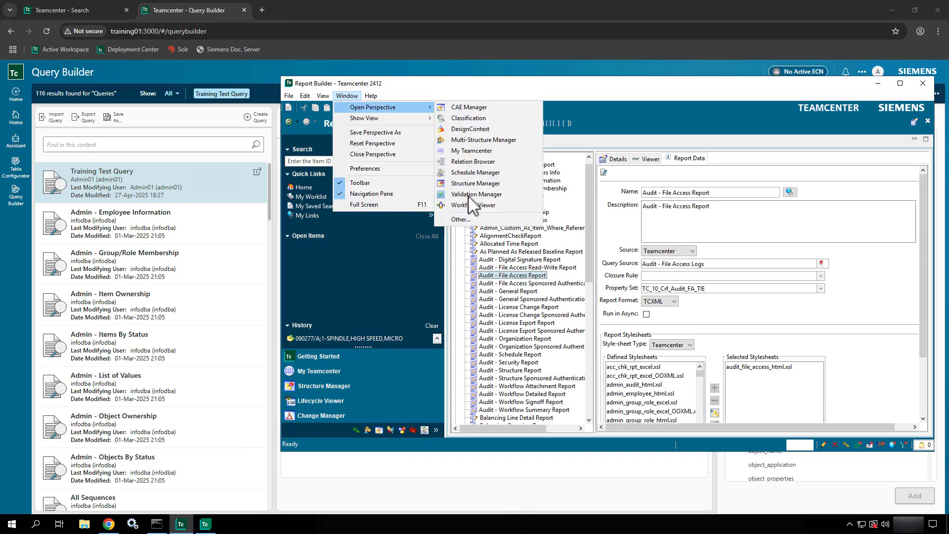
{"action": "left_click", "coordinate": [500, 220]}
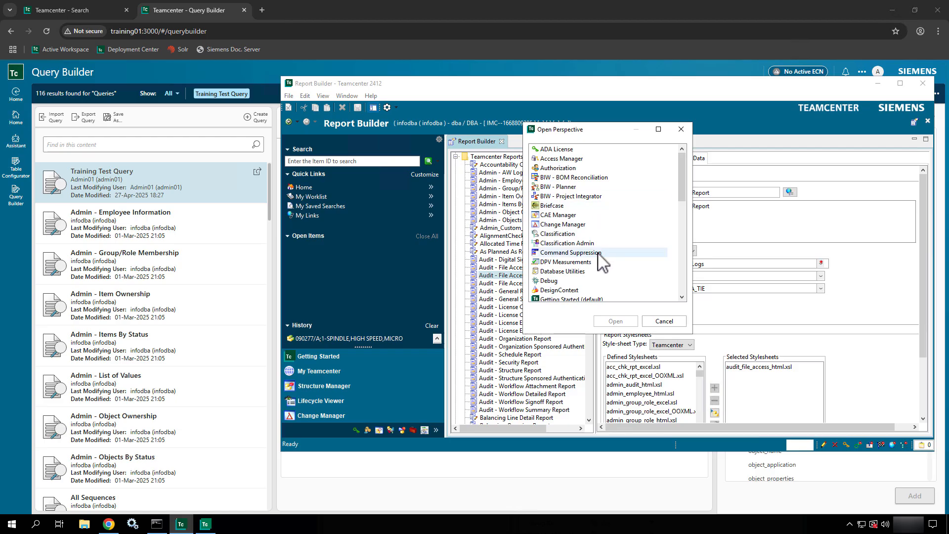
{"action": "scroll", "coordinate": [599, 257], "scroll_direction": "down", "scroll_amount": 10}
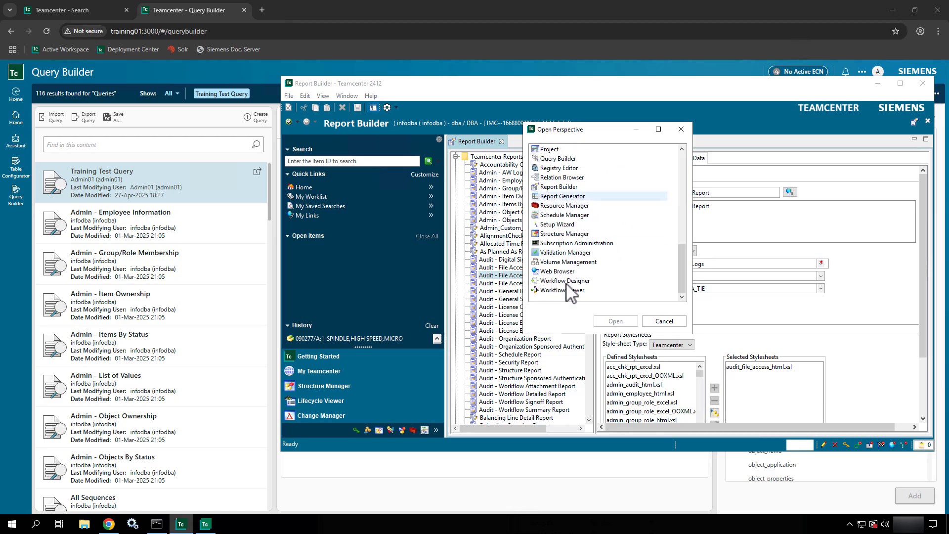
{"action": "left_click", "coordinate": [577, 158]}
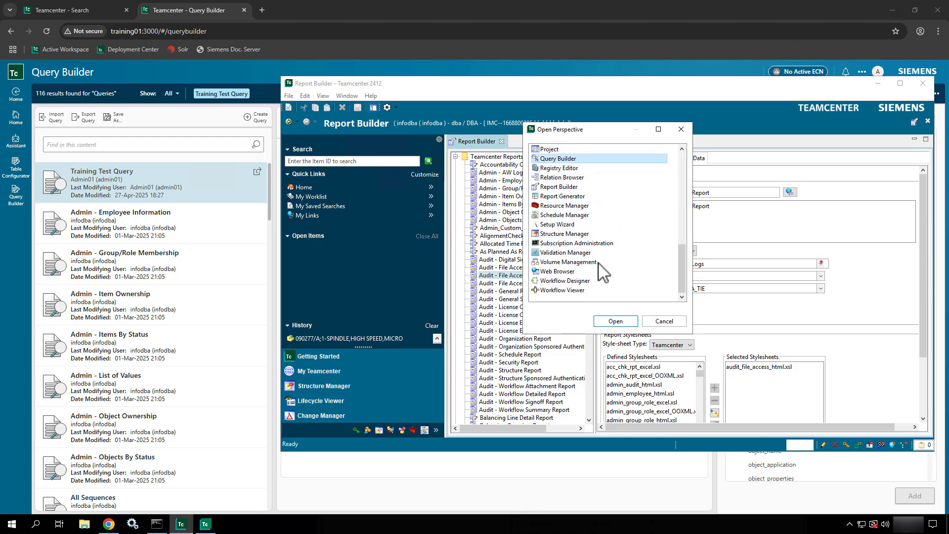
{"action": "left_click", "coordinate": [615, 322]}
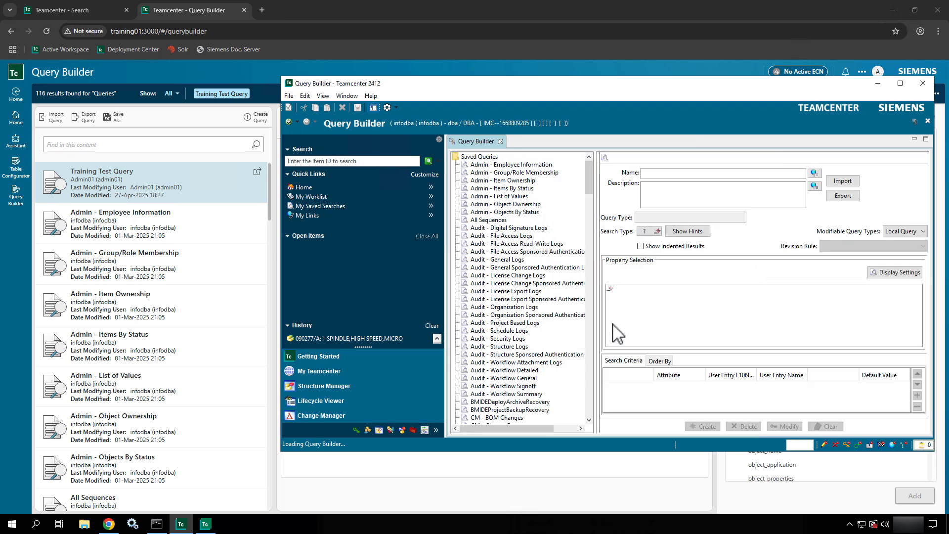
- Find the ItemRevision business type, set it as the search type, and name the query TEEST
{"action": "left_click", "coordinate": [656, 230]}
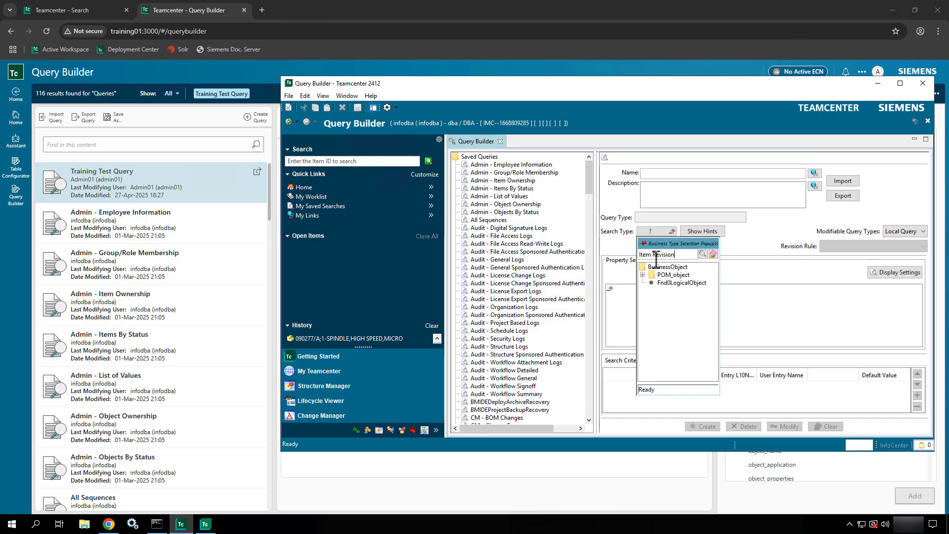
{"action": "key", "text": "Return"}
{"action": "left_click", "coordinate": [702, 254]}
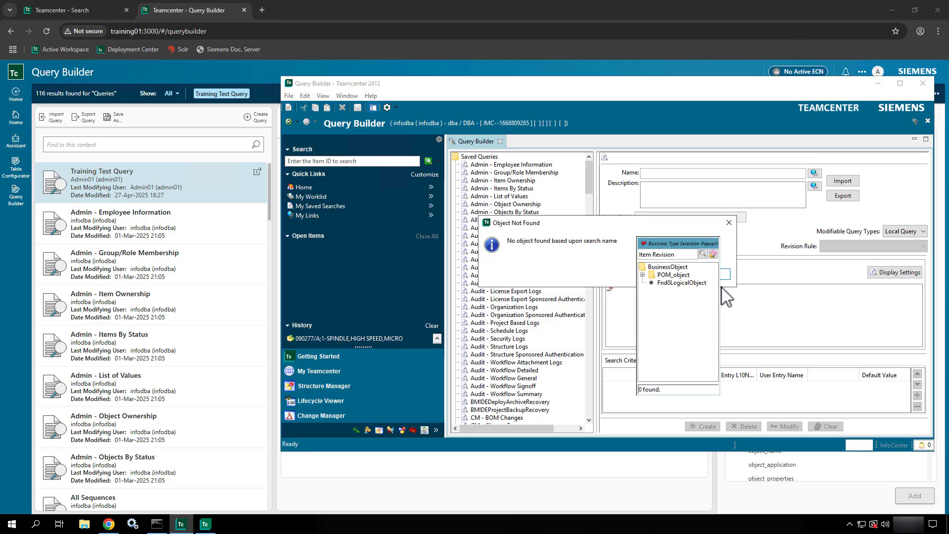
{"action": "left_click", "coordinate": [661, 255]}
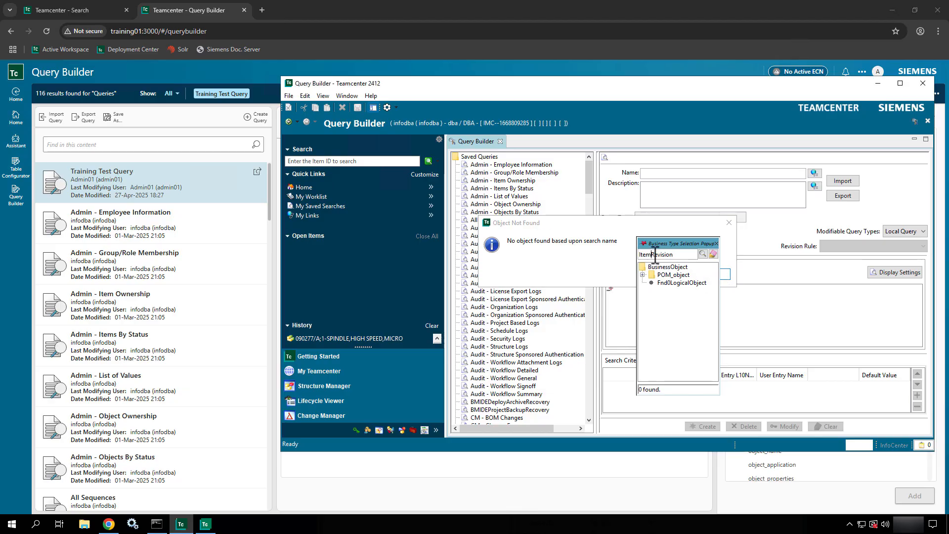
{"action": "key", "text": "Return"}
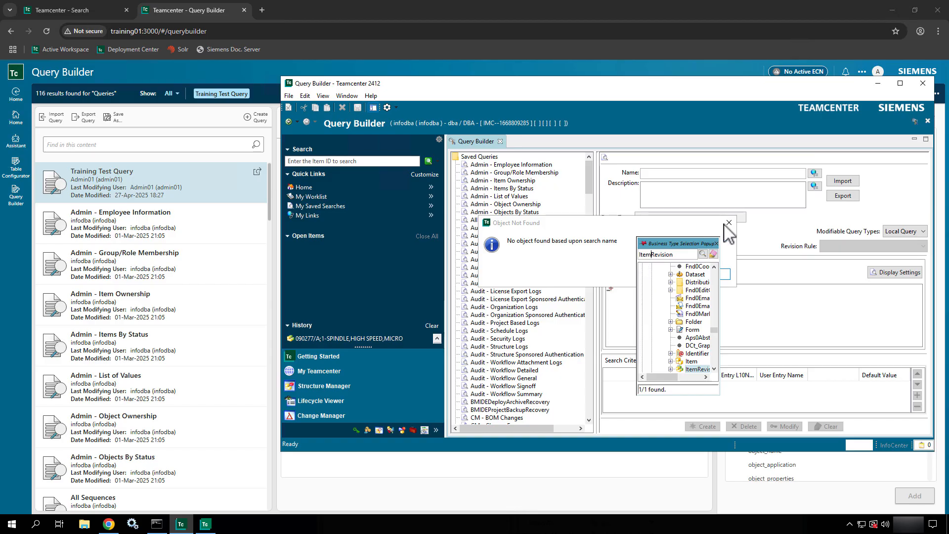
{"action": "left_click", "coordinate": [728, 223]}
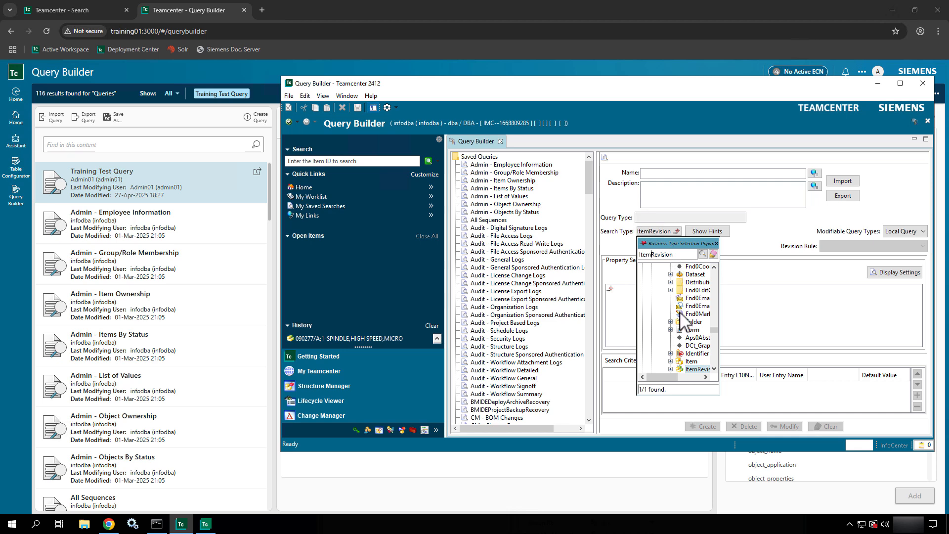
{"action": "double_click", "coordinate": [689, 369]}
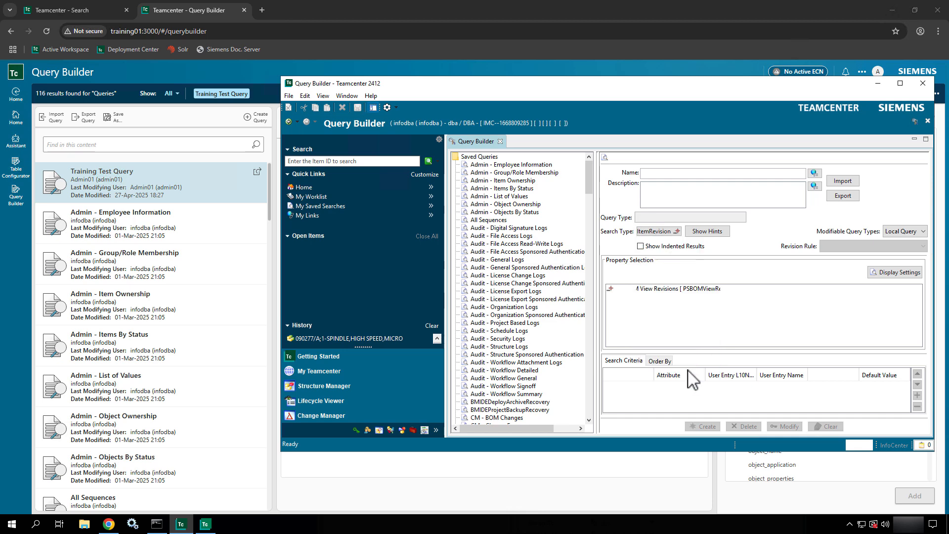
{"action": "left_click", "coordinate": [700, 173]}
{"action": "type", "text": "TEEST"}
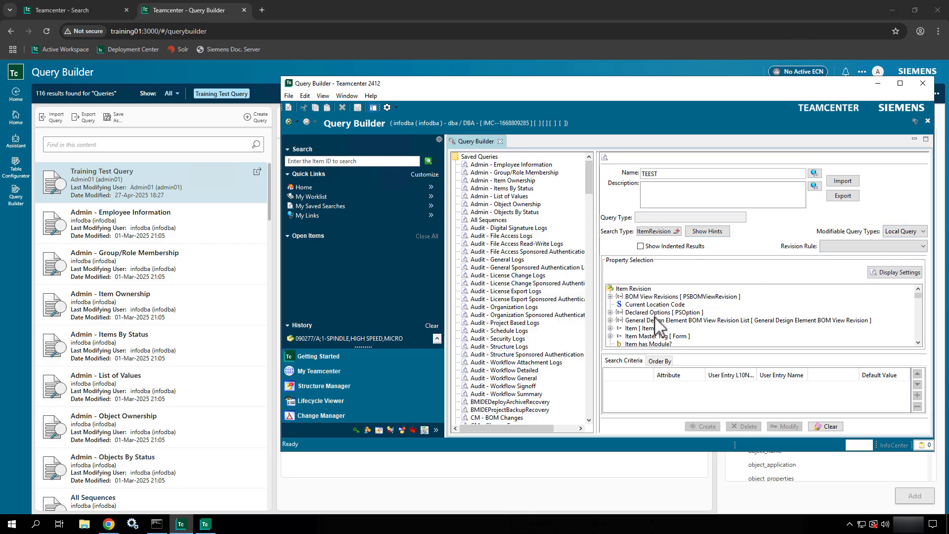
- Set the property selection to show All Properties with Real Names
{"action": "scroll", "coordinate": [656, 320], "scroll_direction": "down", "scroll_amount": 1}
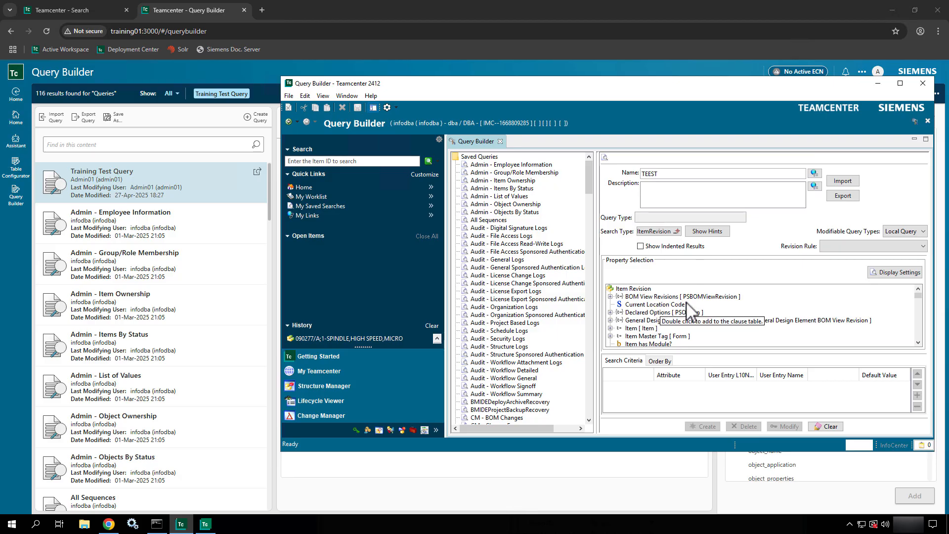
{"action": "scroll", "coordinate": [687, 302], "scroll_direction": "down", "scroll_amount": 2}
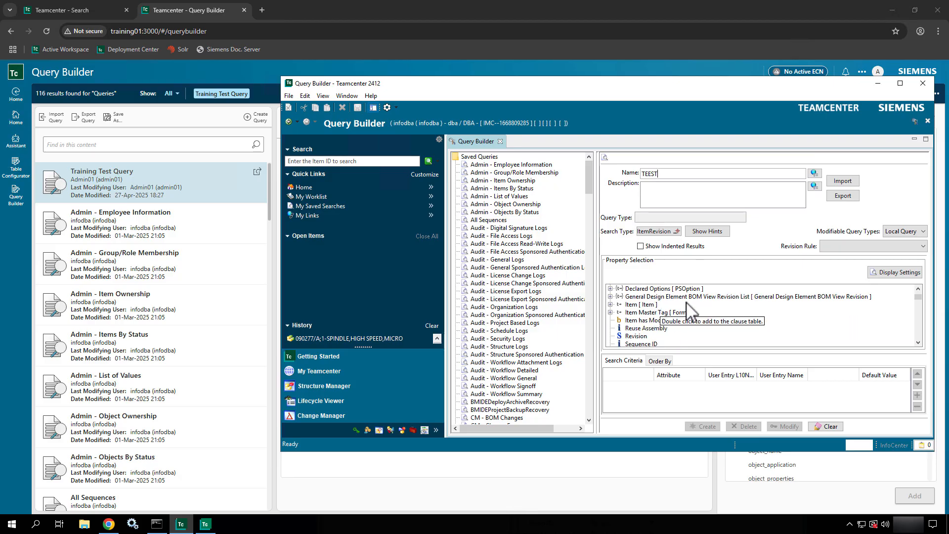
{"action": "left_click", "coordinate": [885, 273]}
{"action": "left_click", "coordinate": [881, 317]}
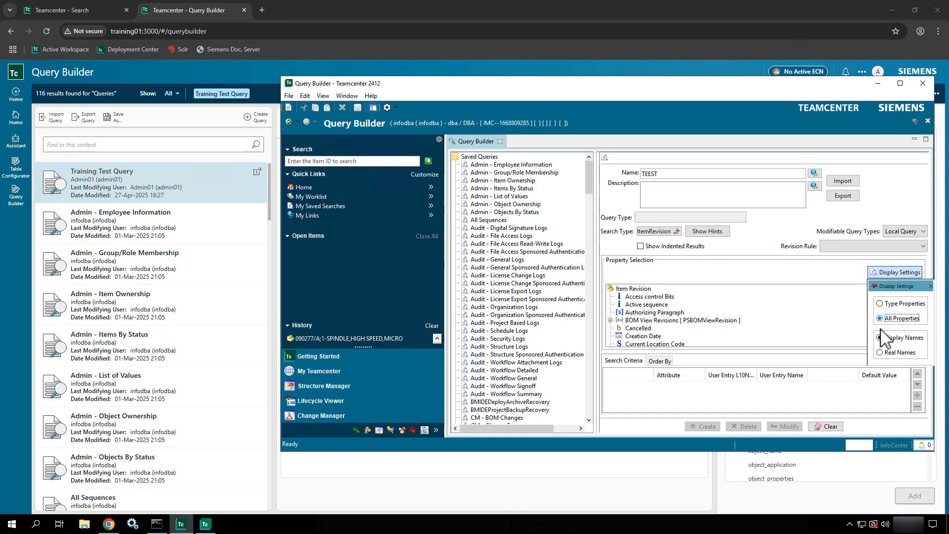
{"action": "left_click", "coordinate": [880, 352]}
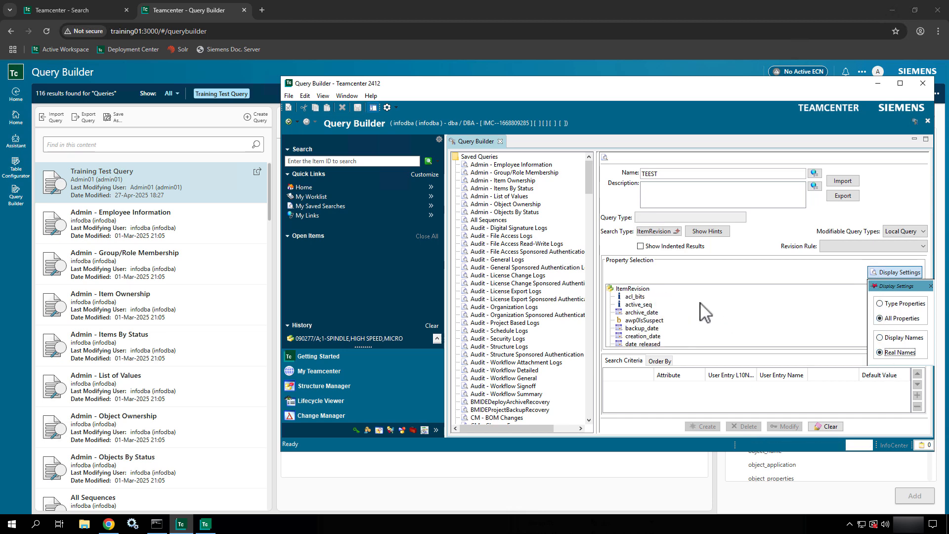
- Examine the ItemRevision attributes in the property selection, from acl_bits through wso_thread
{"action": "scroll", "coordinate": [705, 312], "scroll_direction": "down", "scroll_amount": 5}
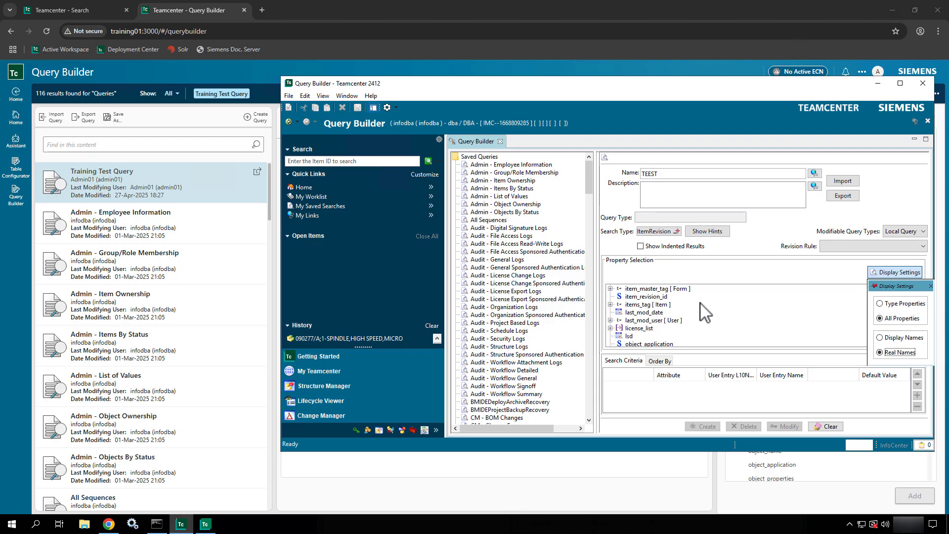
{"action": "left_click", "coordinate": [653, 304]}
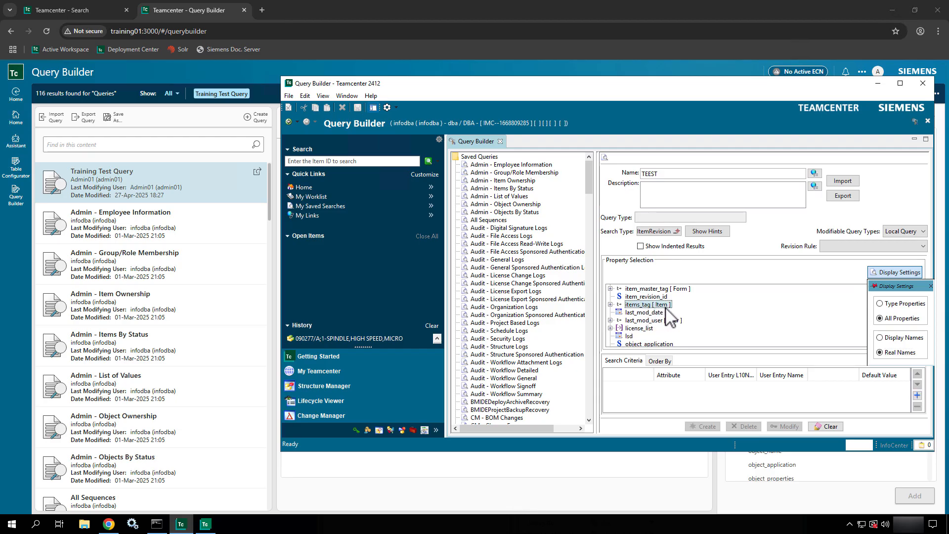
{"action": "scroll", "coordinate": [689, 318], "scroll_direction": "down", "scroll_amount": 3}
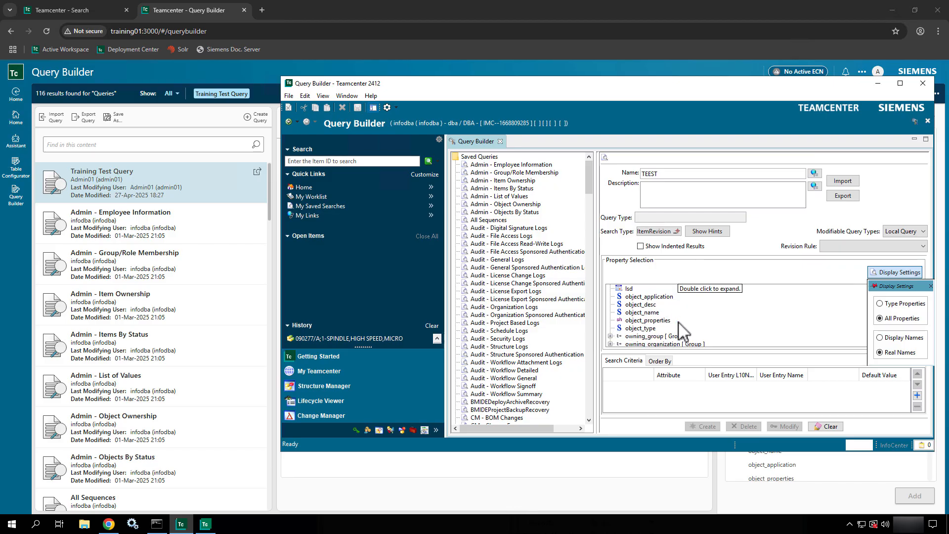
{"action": "scroll", "coordinate": [682, 330], "scroll_direction": "down", "scroll_amount": 4}
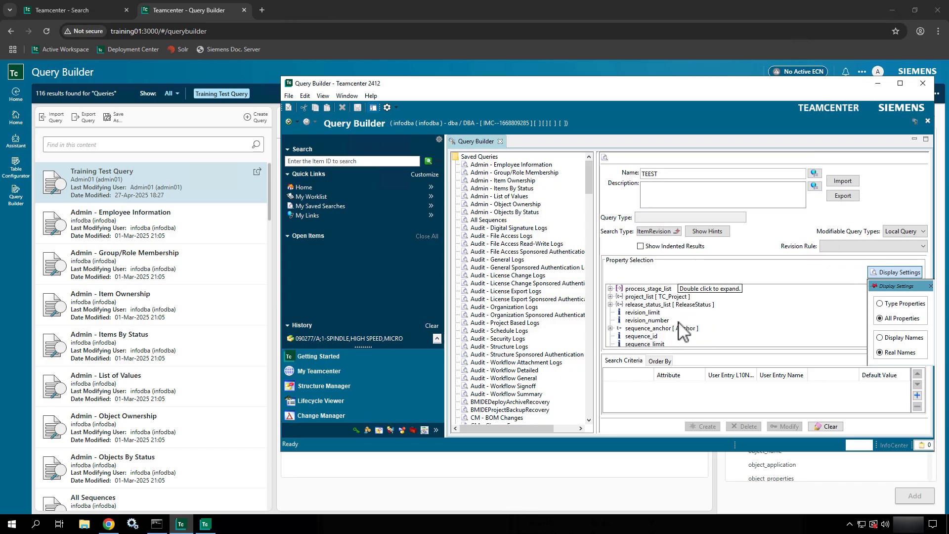
{"action": "scroll", "coordinate": [684, 333], "scroll_direction": "down", "scroll_amount": 1}
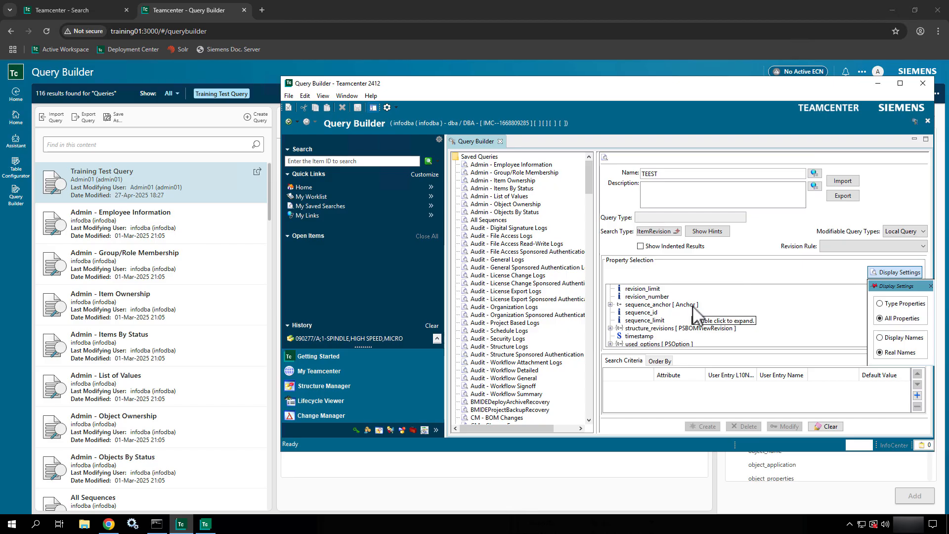
{"action": "scroll", "coordinate": [694, 312], "scroll_direction": "up", "scroll_amount": 1}
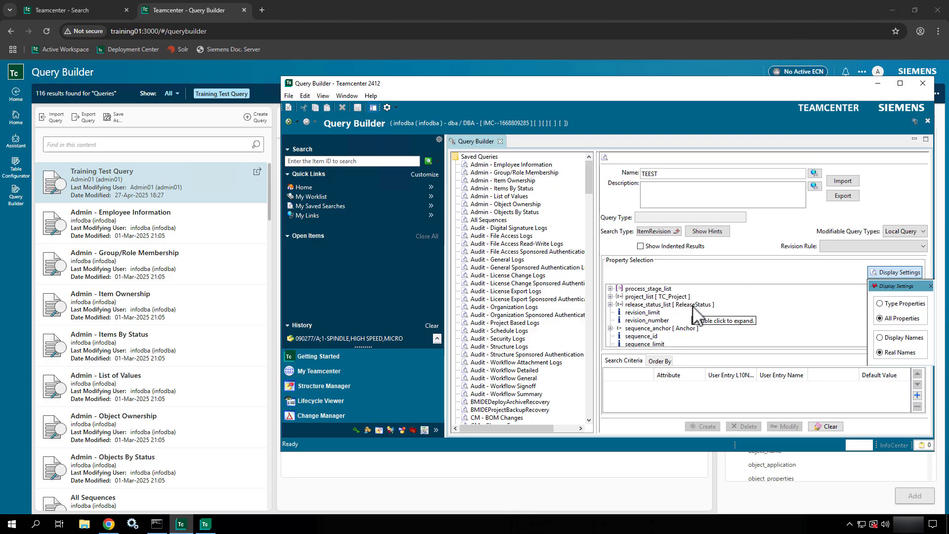
{"action": "scroll", "coordinate": [668, 326], "scroll_direction": "down", "scroll_amount": 1}
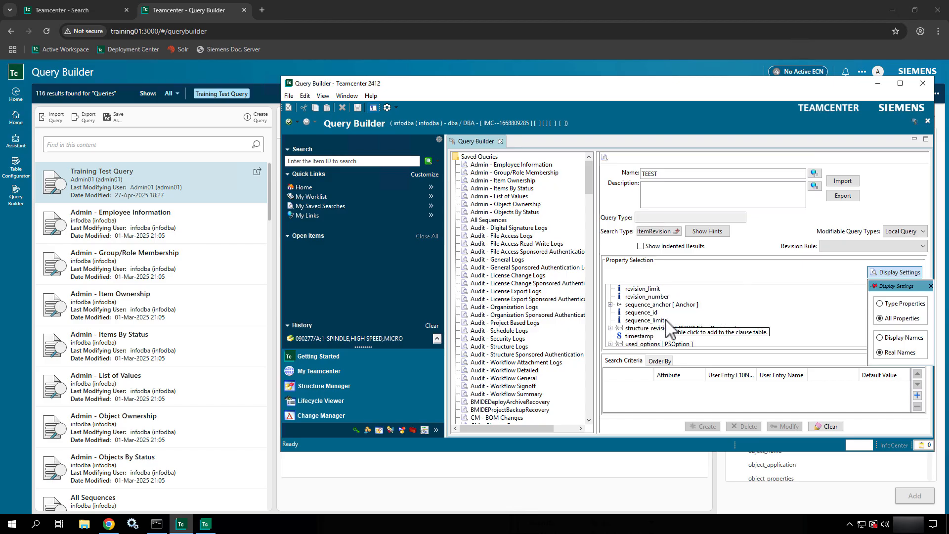
{"action": "scroll", "coordinate": [668, 326], "scroll_direction": "down", "scroll_amount": 1}
{"action": "scroll", "coordinate": [668, 327], "scroll_direction": "down", "scroll_amount": 1}
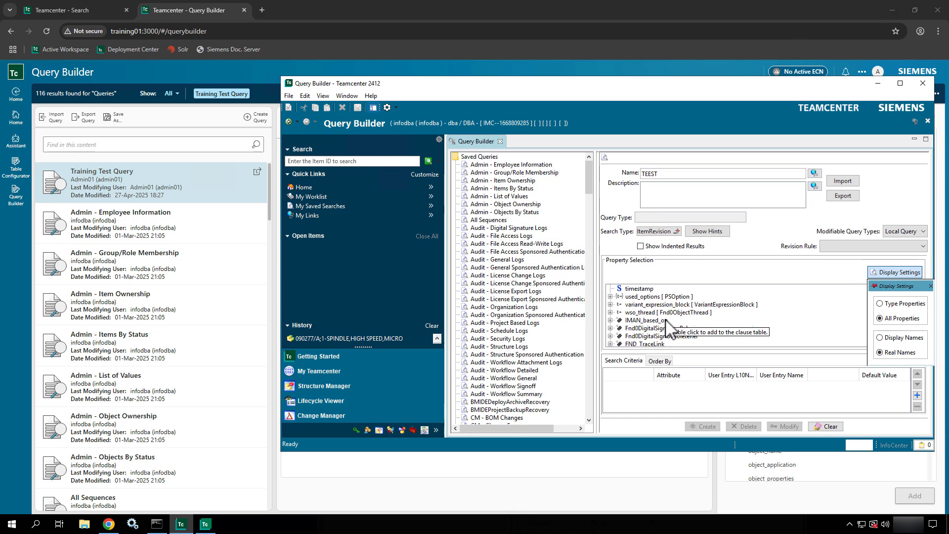
- Examine the relation properties listed below wso_thread, from IMAN_based_on through the IMAN, TC and Fnd0 relations to target_item_id and x_max
{"action": "scroll", "coordinate": [668, 327], "scroll_direction": "down", "scroll_amount": 2}
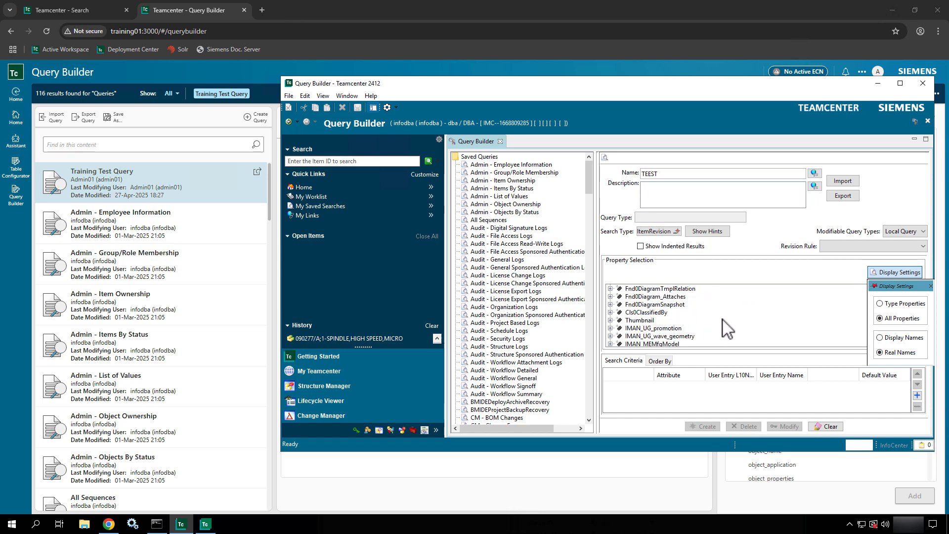
{"action": "scroll", "coordinate": [727, 336], "scroll_direction": "down", "scroll_amount": 1}
{"action": "scroll", "coordinate": [726, 336], "scroll_direction": "down", "scroll_amount": 4}
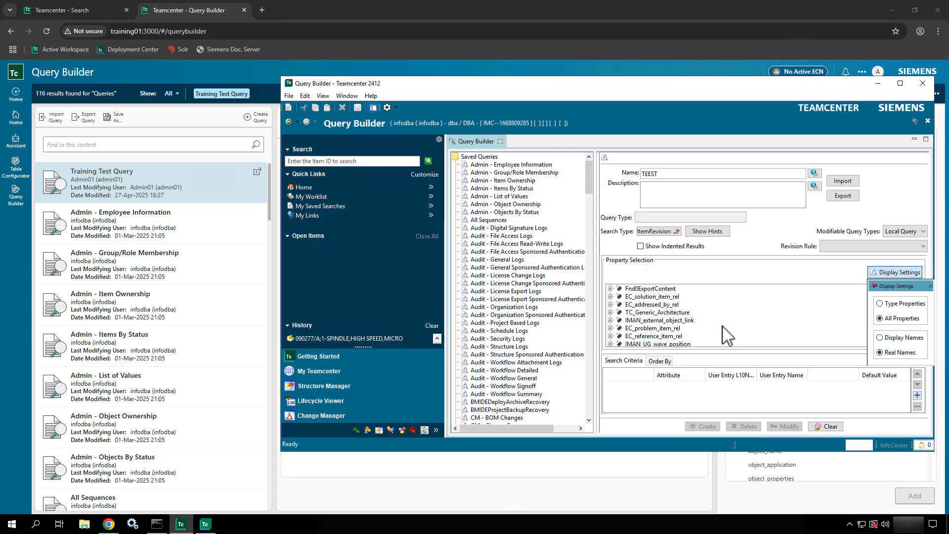
{"action": "scroll", "coordinate": [727, 336], "scroll_direction": "down", "scroll_amount": 2}
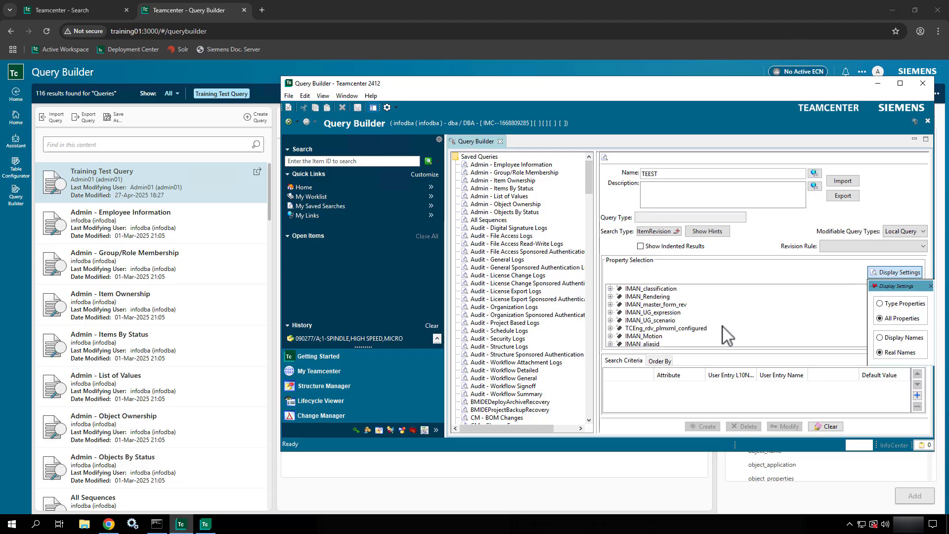
{"action": "scroll", "coordinate": [726, 336], "scroll_direction": "down", "scroll_amount": 2}
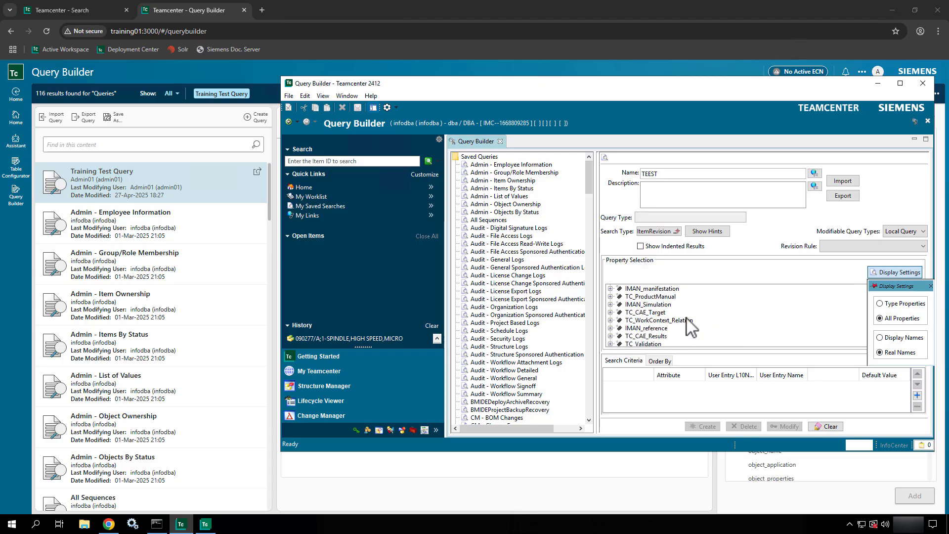
{"action": "left_click", "coordinate": [662, 305]}
{"action": "scroll", "coordinate": [723, 318], "scroll_direction": "down", "scroll_amount": 1}
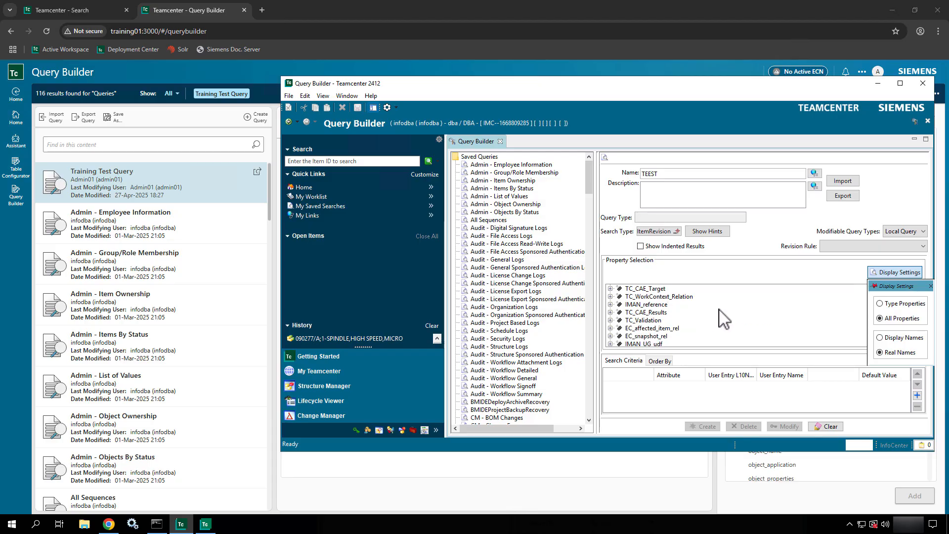
{"action": "scroll", "coordinate": [723, 318], "scroll_direction": "down", "scroll_amount": 2}
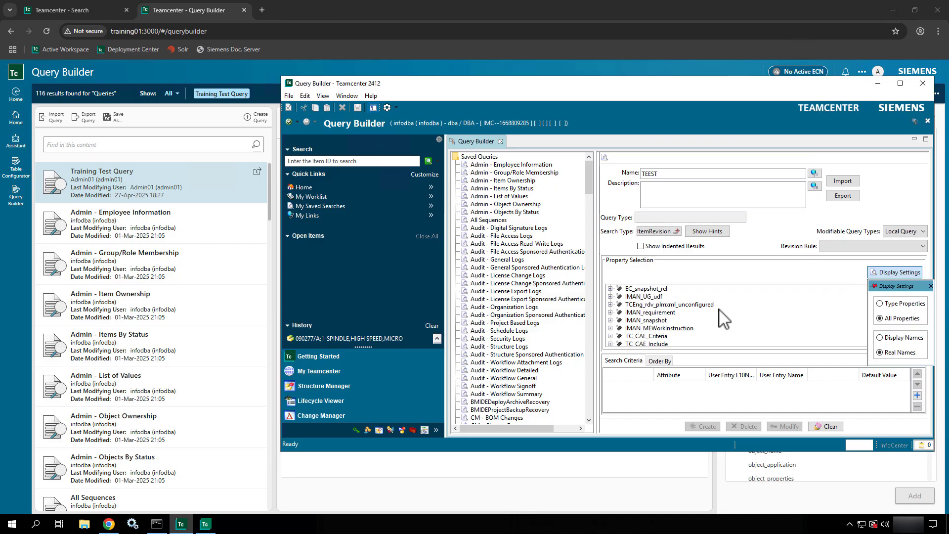
{"action": "scroll", "coordinate": [723, 318], "scroll_direction": "down", "scroll_amount": 3}
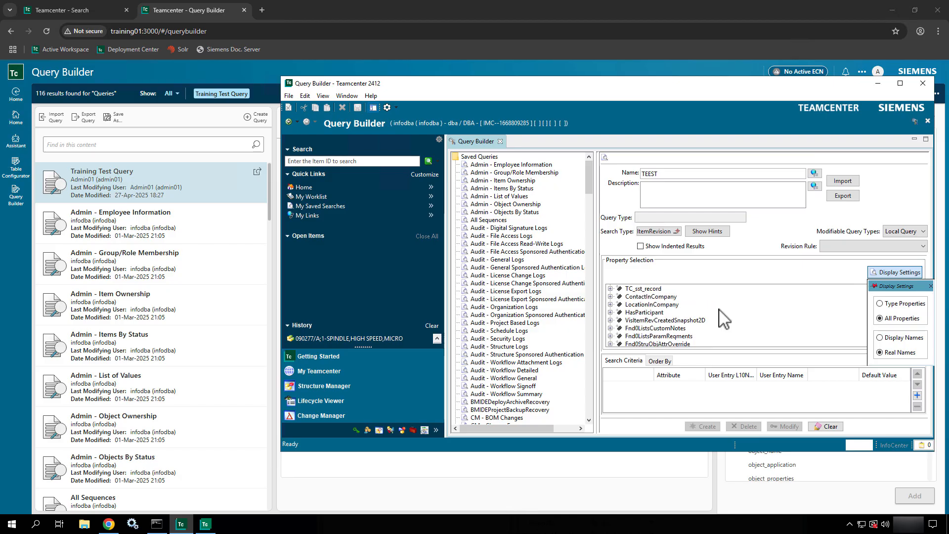
{"action": "scroll", "coordinate": [723, 319], "scroll_direction": "down", "scroll_amount": 2}
{"action": "scroll", "coordinate": [724, 318], "scroll_direction": "down", "scroll_amount": 3}
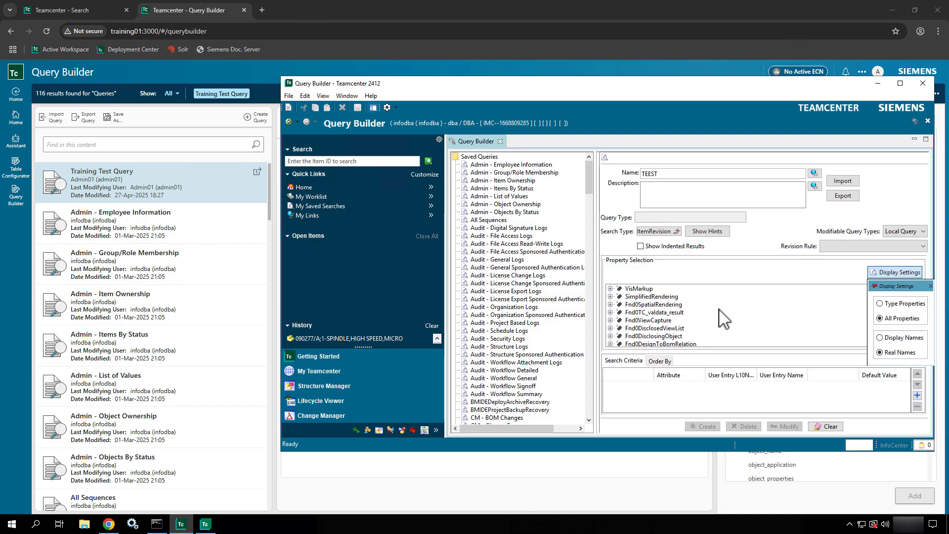
{"action": "scroll", "coordinate": [723, 318], "scroll_direction": "down", "scroll_amount": 2}
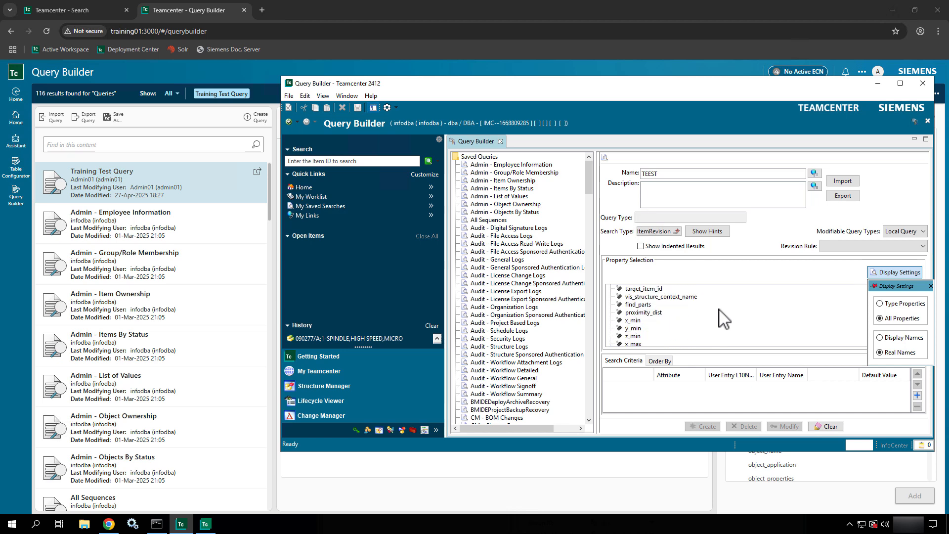
- Look through the rest of the property selection for the IMAN_specification relation, checking the Fnd0, TC_CAE, EC and IMAN relations
{"action": "scroll", "coordinate": [723, 318], "scroll_direction": "down", "scroll_amount": 1}
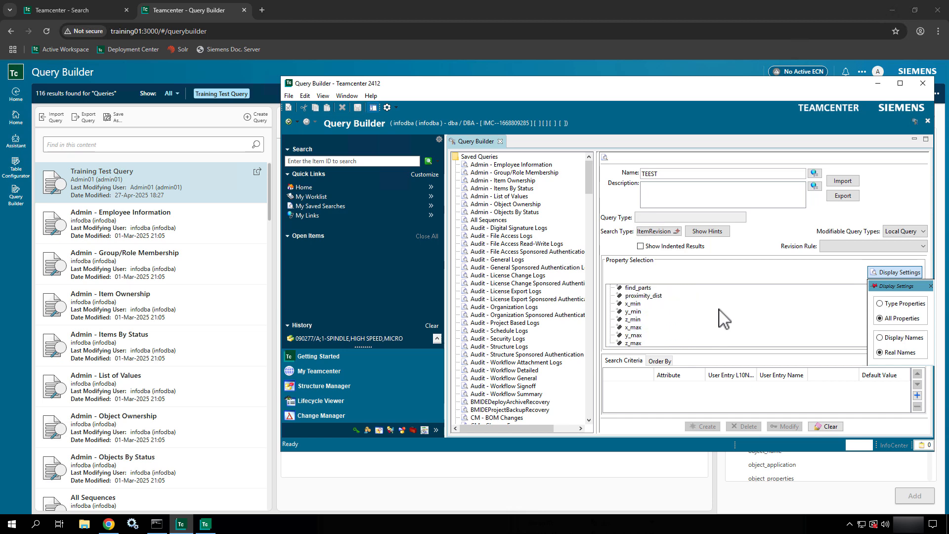
{"action": "scroll", "coordinate": [723, 318], "scroll_direction": "down", "scroll_amount": 5}
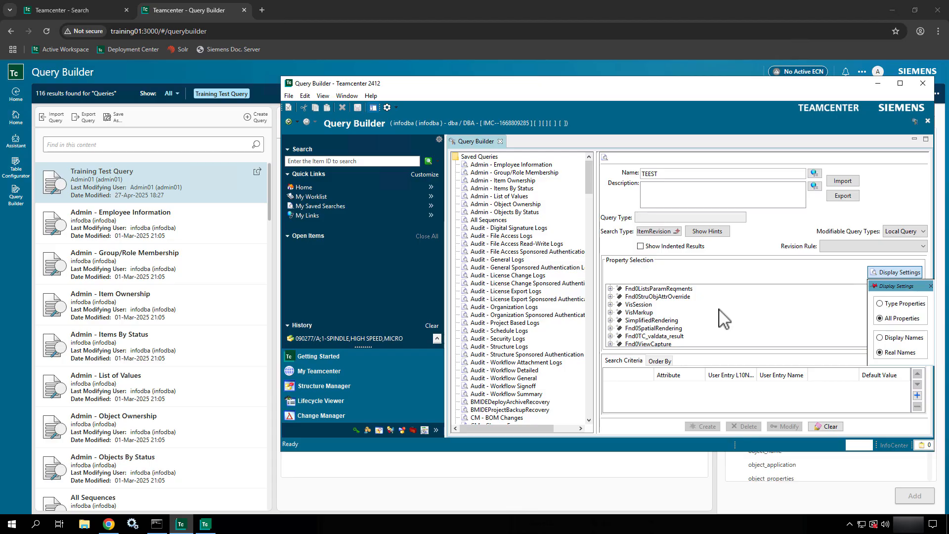
{"action": "scroll", "coordinate": [723, 318], "scroll_direction": "down", "scroll_amount": 6}
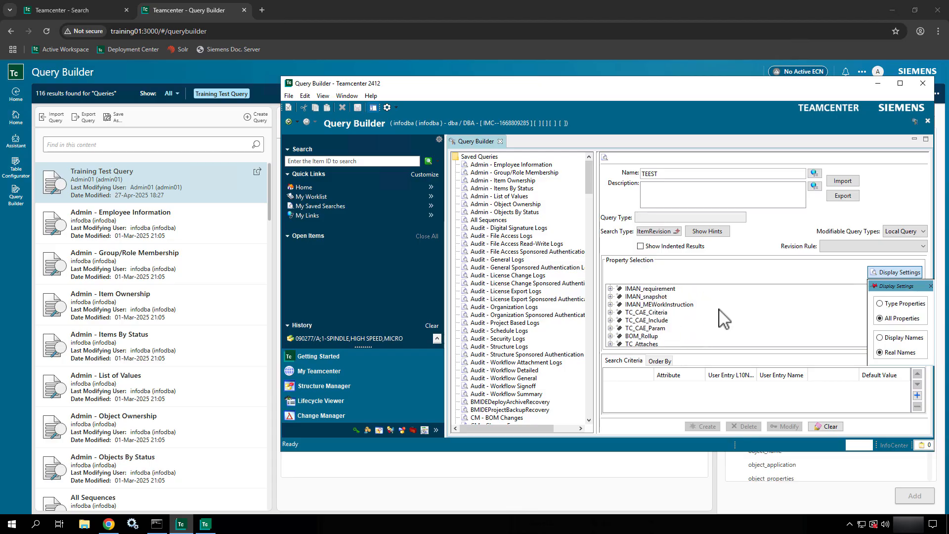
{"action": "scroll", "coordinate": [723, 318], "scroll_direction": "up", "scroll_amount": 1}
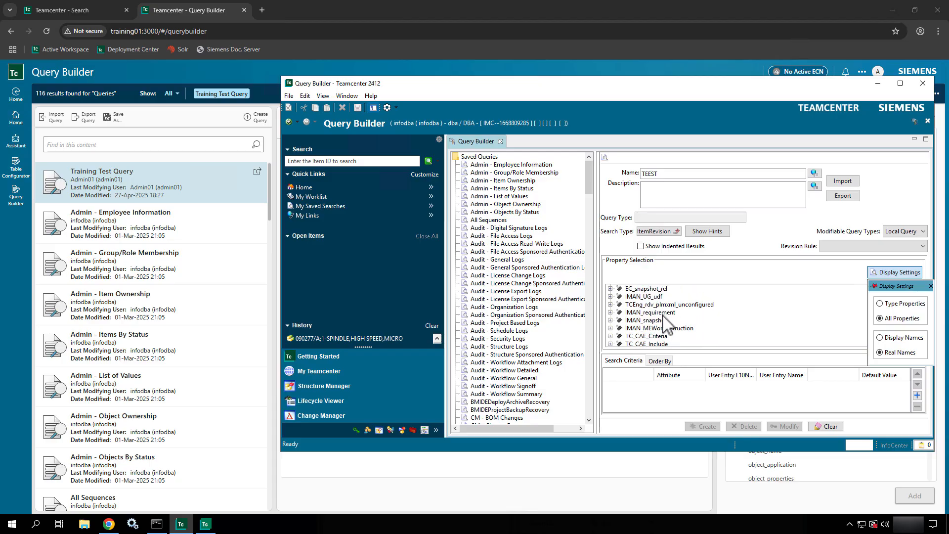
{"action": "scroll", "coordinate": [698, 325], "scroll_direction": "up", "scroll_amount": 1}
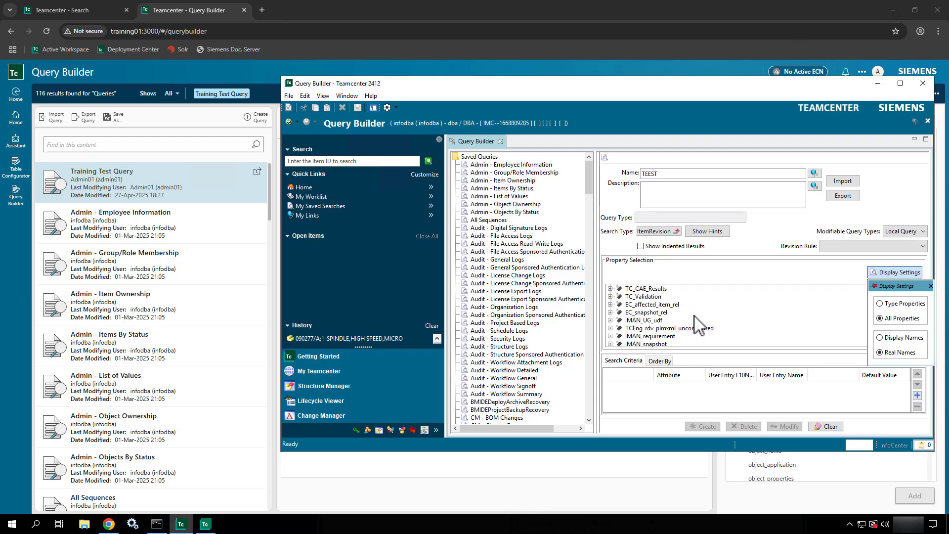
{"action": "scroll", "coordinate": [698, 325], "scroll_direction": "up", "scroll_amount": 2}
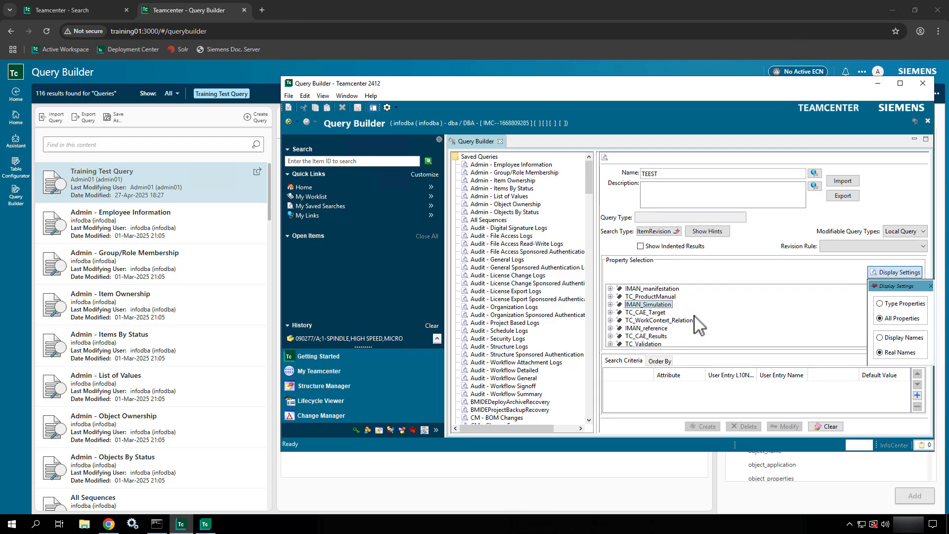
{"action": "scroll", "coordinate": [696, 328], "scroll_direction": "up", "scroll_amount": 1}
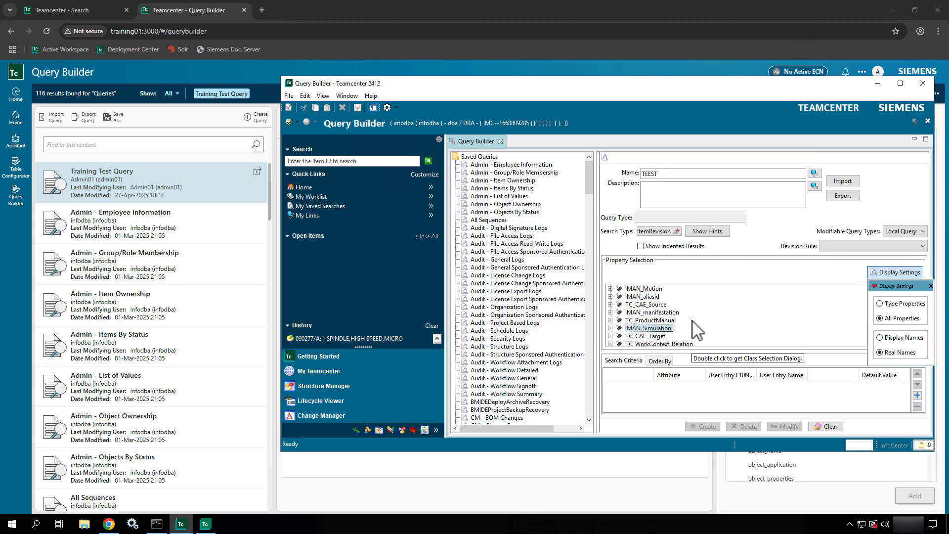
{"action": "scroll", "coordinate": [696, 331], "scroll_direction": "up", "scroll_amount": 2}
{"action": "scroll", "coordinate": [697, 329], "scroll_direction": "up", "scroll_amount": 1}
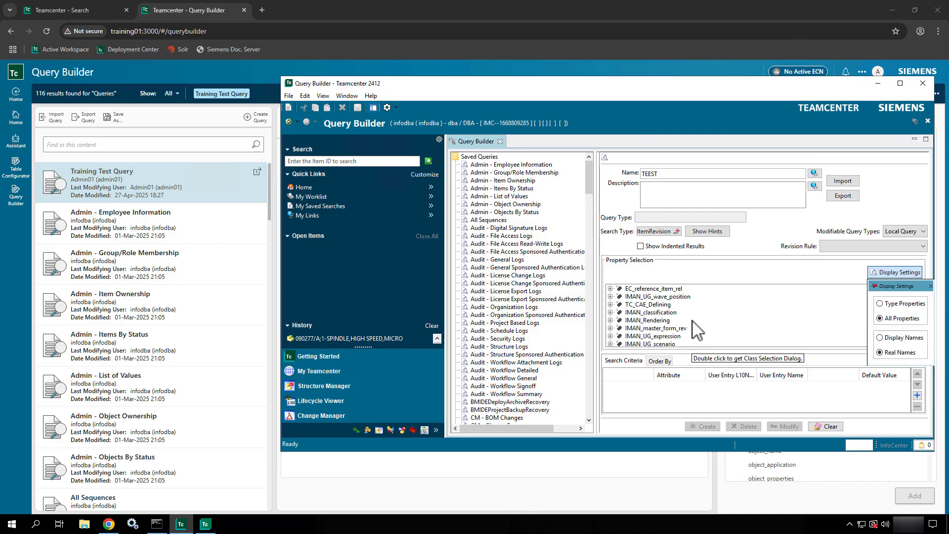
{"action": "scroll", "coordinate": [697, 330], "scroll_direction": "up", "scroll_amount": 1}
{"action": "scroll", "coordinate": [697, 330], "scroll_direction": "up", "scroll_amount": 2}
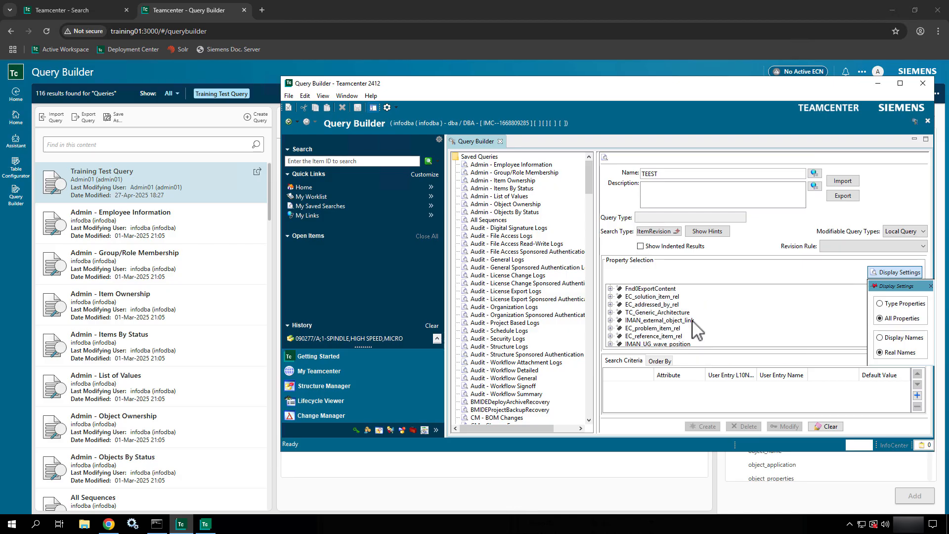
- Search the business types for data* and assign Dataset as the class of the IMAN_specification relation
{"action": "double_click", "coordinate": [659, 304]}
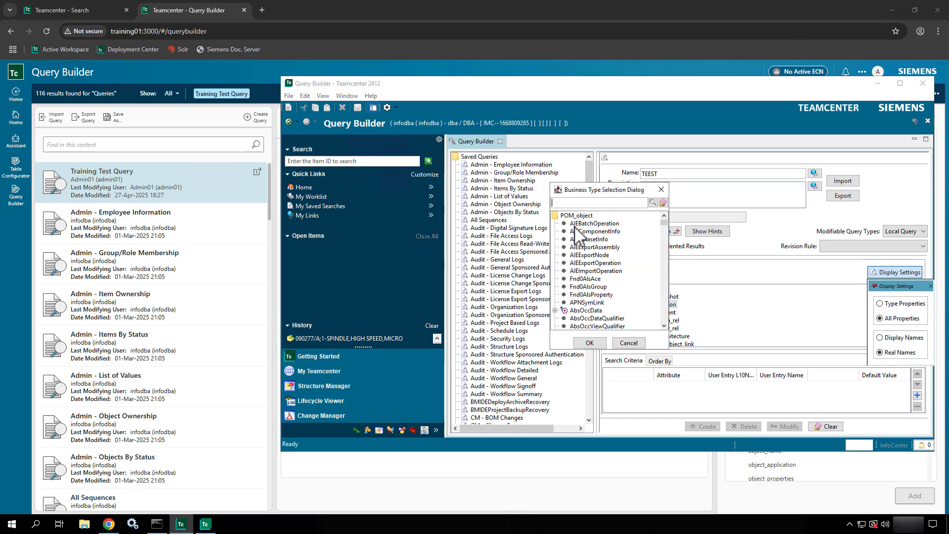
{"action": "type", "text": "data"}
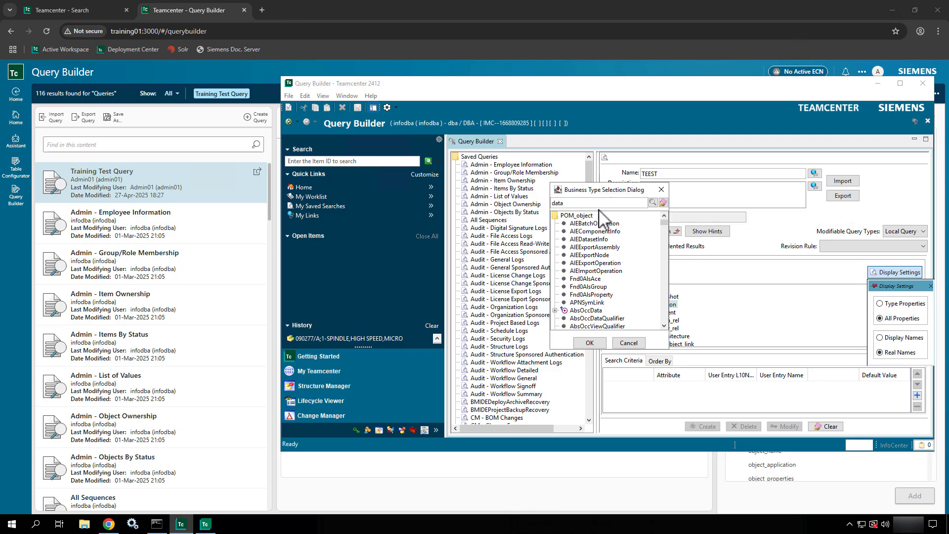
{"action": "left_click", "coordinate": [653, 203]}
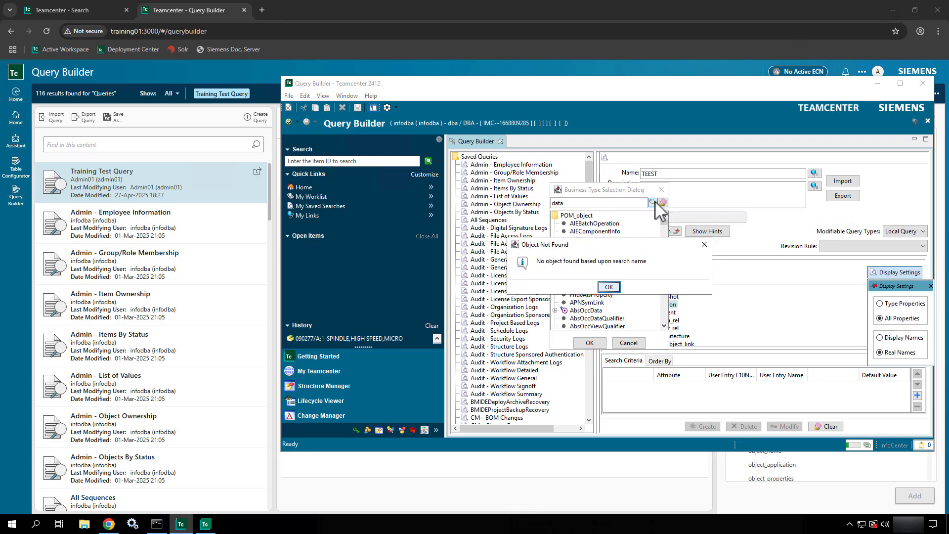
{"action": "left_click", "coordinate": [608, 290]}
{"action": "type", "text": "*"}
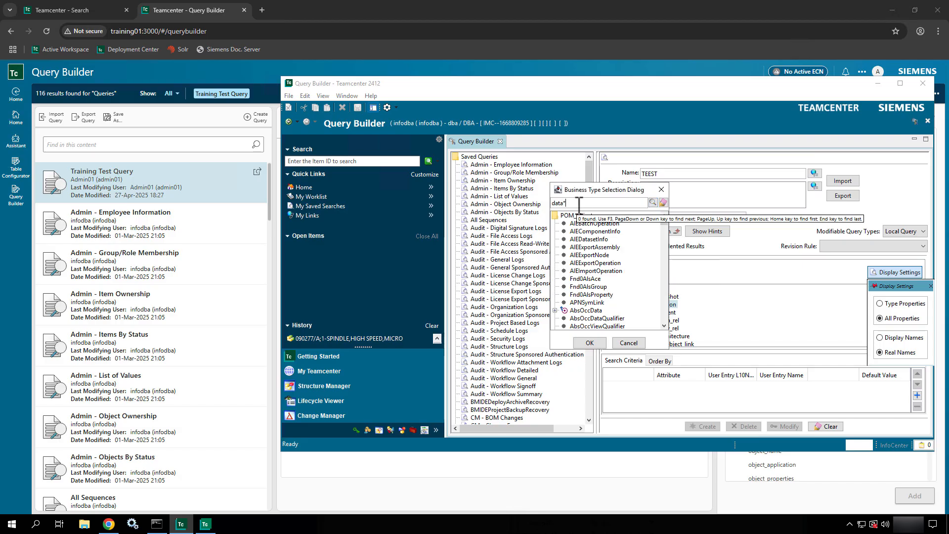
{"action": "left_click", "coordinate": [653, 203]}
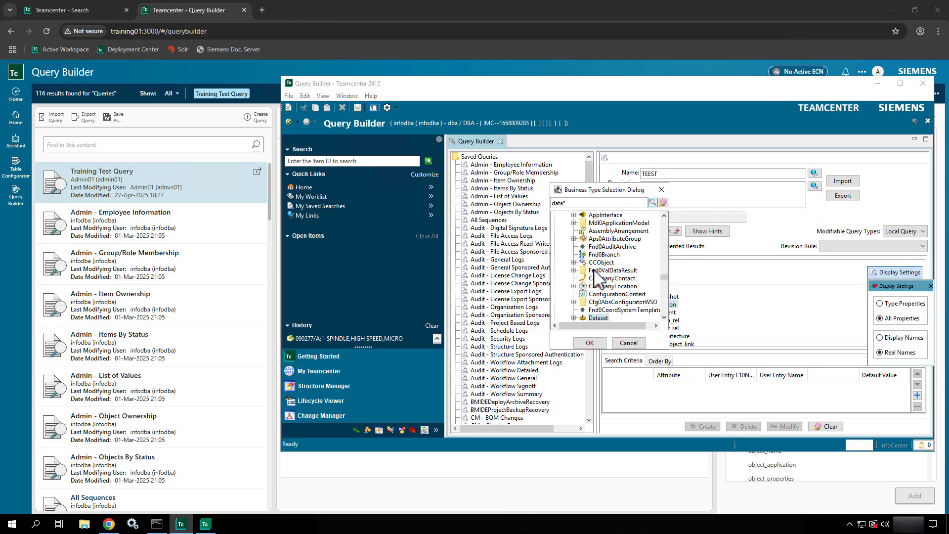
{"action": "left_click", "coordinate": [590, 342]}
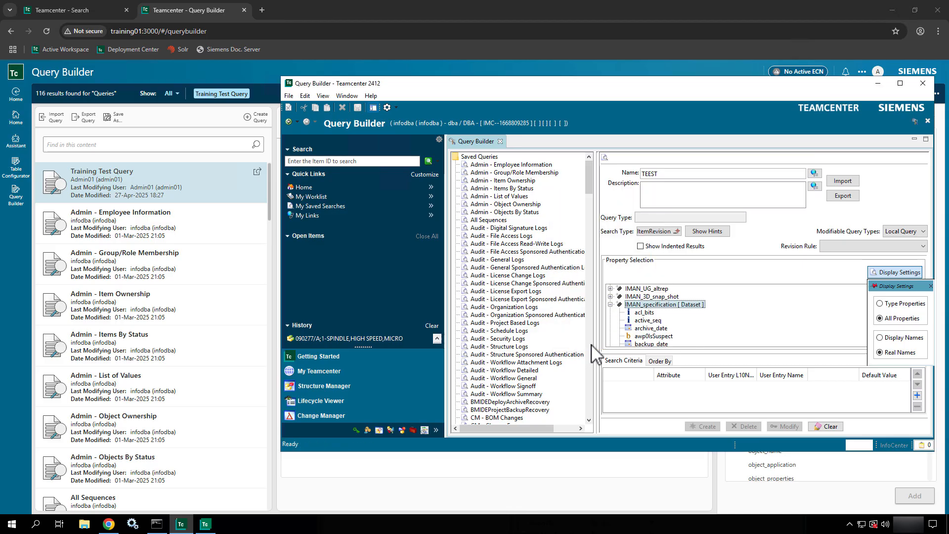
- Add the dataset's acl_bits attribute to the search criteria and shorten the clause attribute to Dataset:IMAN_specification
{"action": "double_click", "coordinate": [644, 312]}
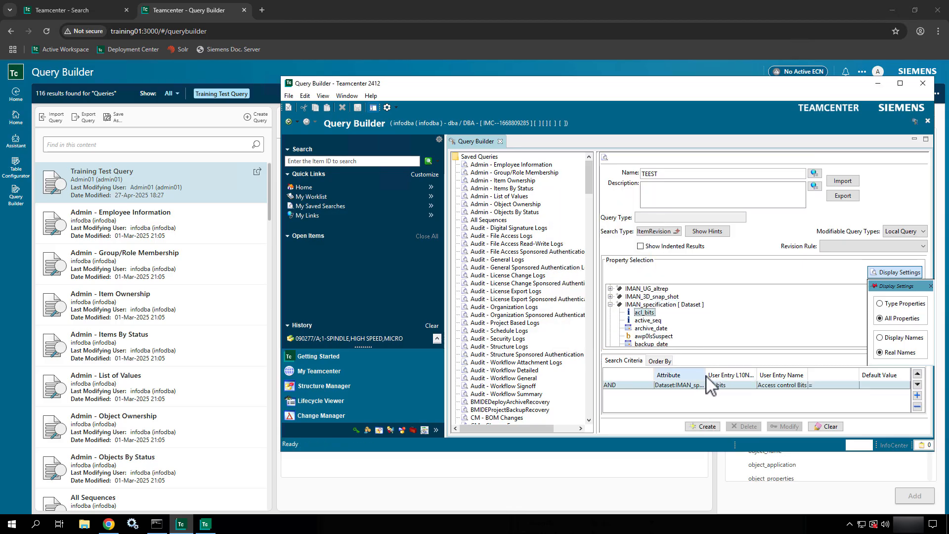
{"action": "left_click_drag", "start_coordinate": [704, 375], "coordinate": [774, 377]}
{"action": "left_click", "coordinate": [766, 385]}
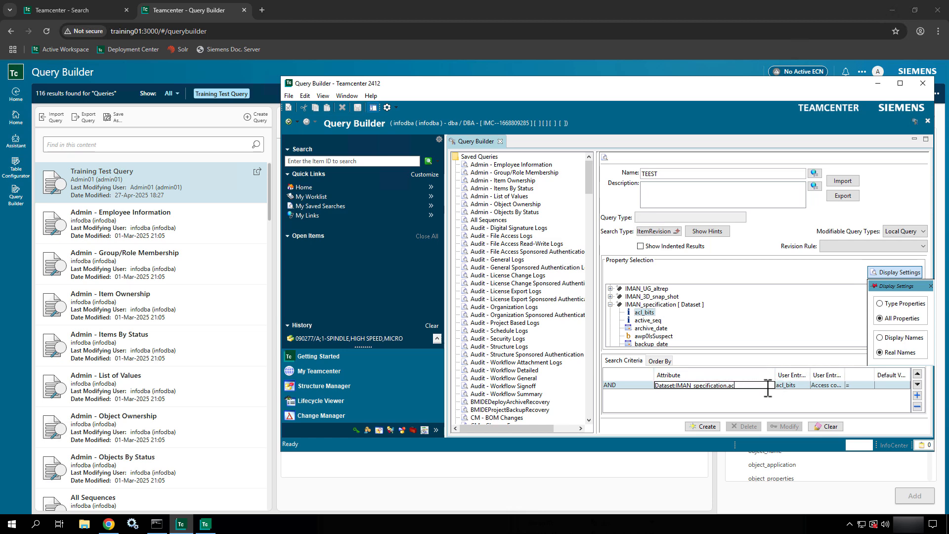
{"action": "key", "text": "Return"}
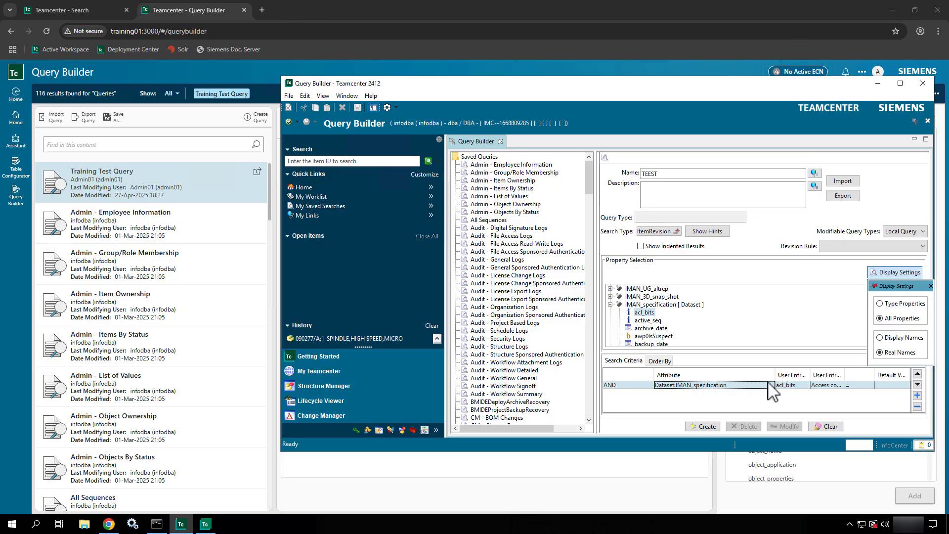
- Clear the user entry localization key and user entry name of the Dataset:IMAN_specification clause
{"action": "left_click_drag", "start_coordinate": [774, 375], "coordinate": [733, 375]}
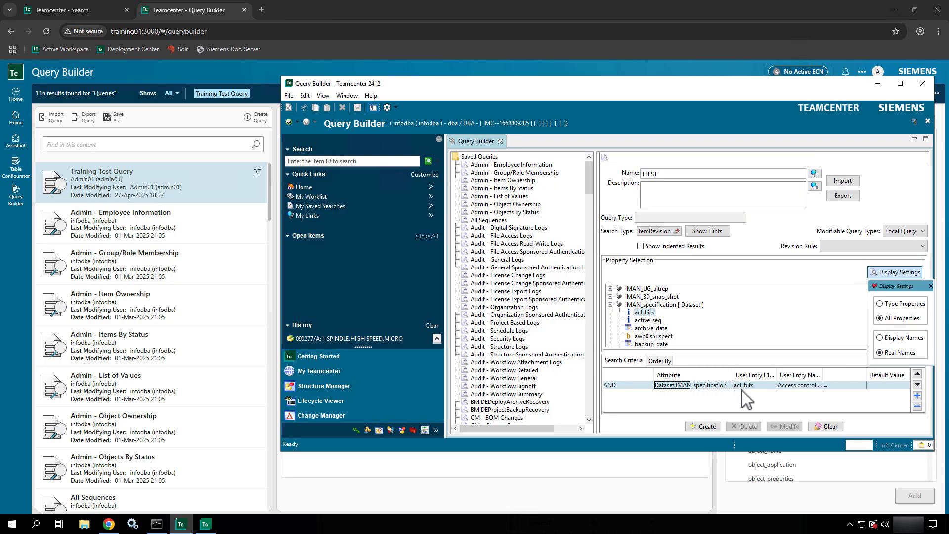
{"action": "left_click", "coordinate": [745, 385]}
{"action": "key", "text": "Return"}
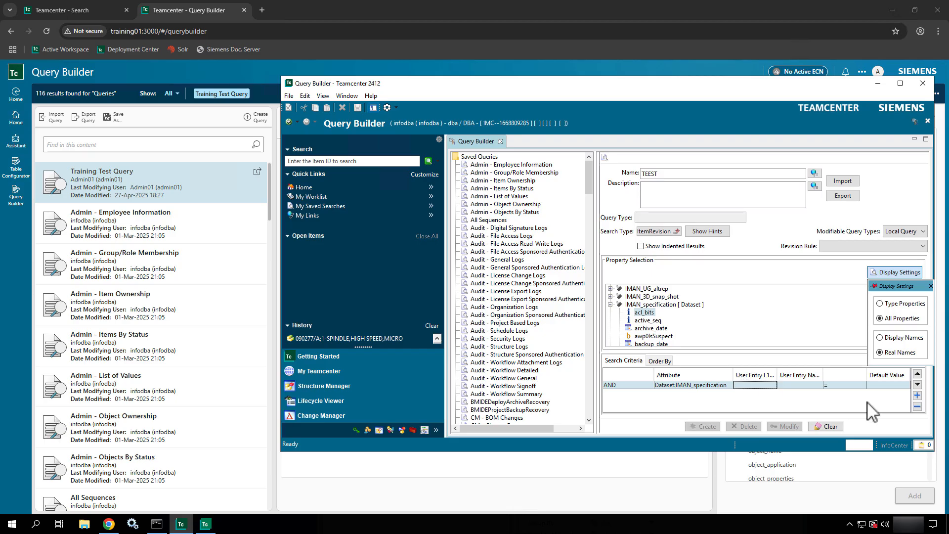
- Enter hgg as the query description and close the property display settings
{"action": "left_click", "coordinate": [889, 385]}
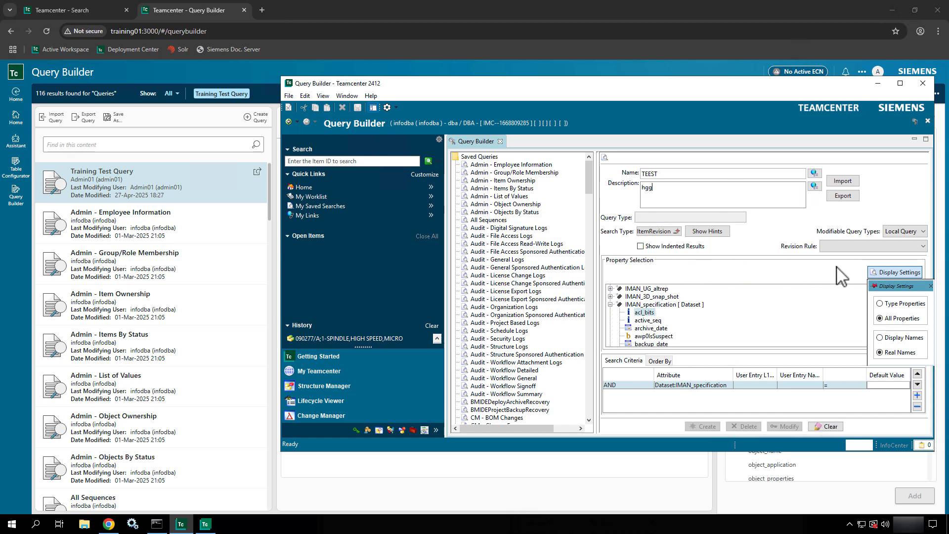
{"action": "left_click", "coordinate": [932, 288]}
{"action": "left_click", "coordinate": [931, 287]}
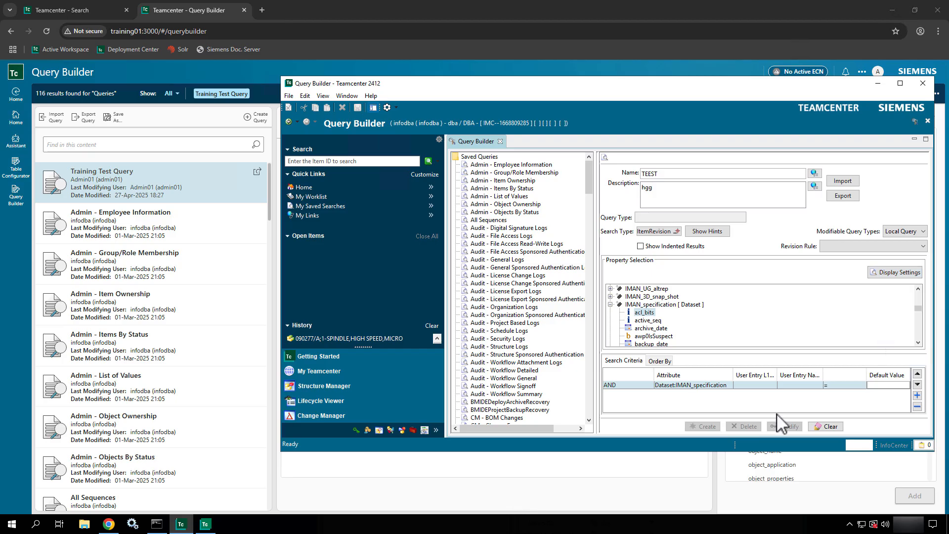
- Set the Dataset:IMAN_specification clause's operator to IS_NOT_NULL and create the TEEST query
{"action": "left_click", "coordinate": [839, 385]}
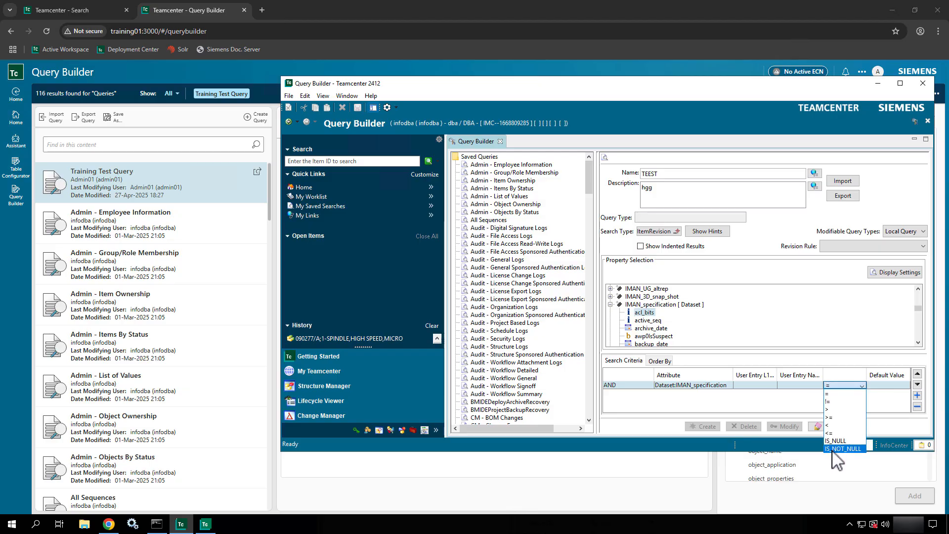
{"action": "left_click", "coordinate": [842, 448]}
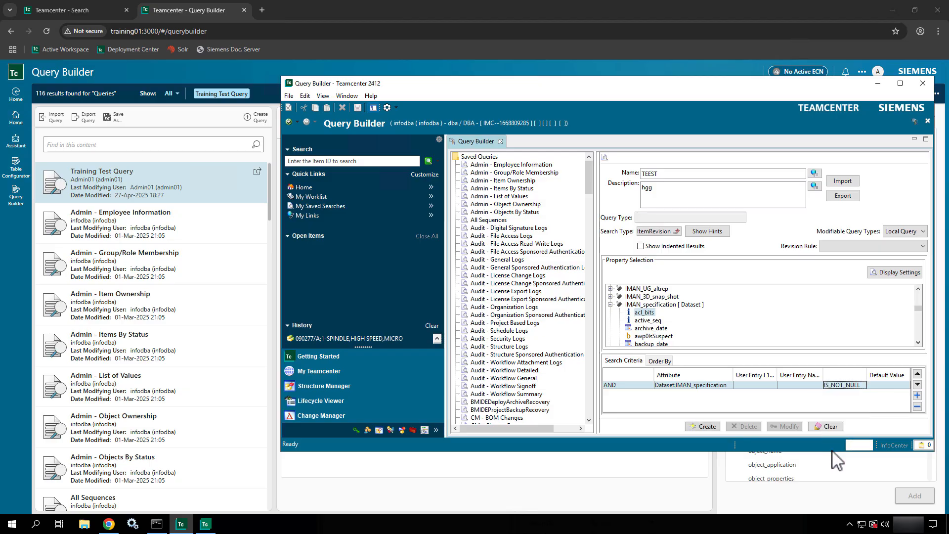
{"action": "left_click", "coordinate": [707, 426]}
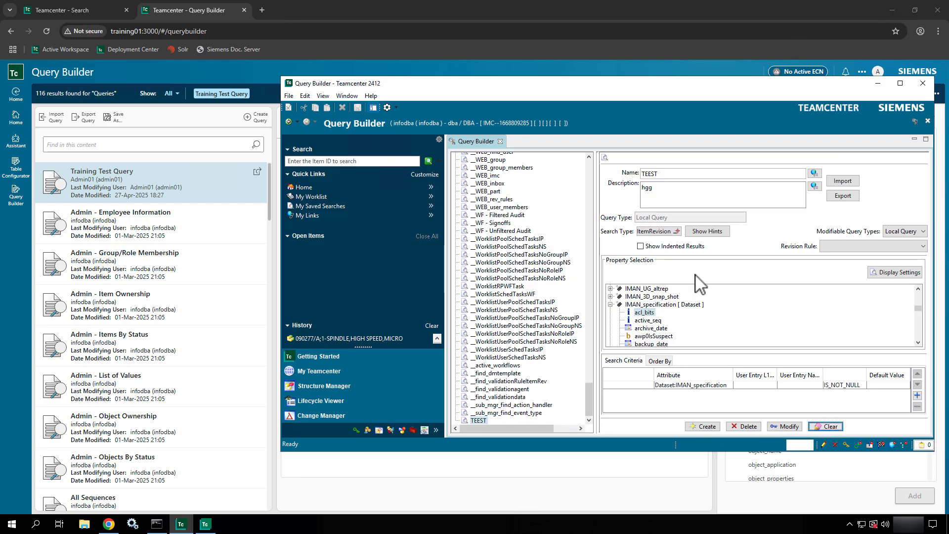
- Switch to Active Workspace and examine the sub-properties of wso_thread and variant_expression_block among the standard clause properties
{"action": "left_click", "coordinate": [878, 84]}
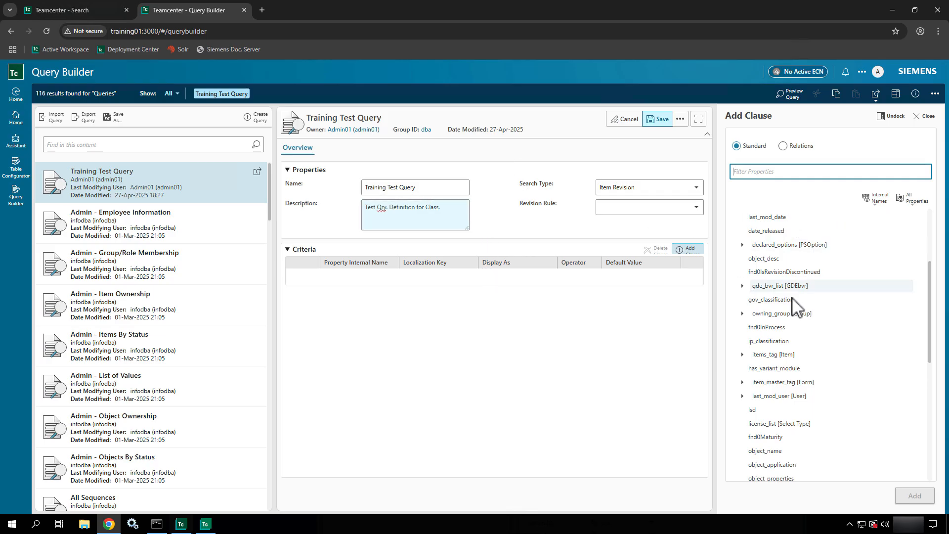
{"action": "scroll", "coordinate": [791, 308], "scroll_direction": "down", "scroll_amount": 6}
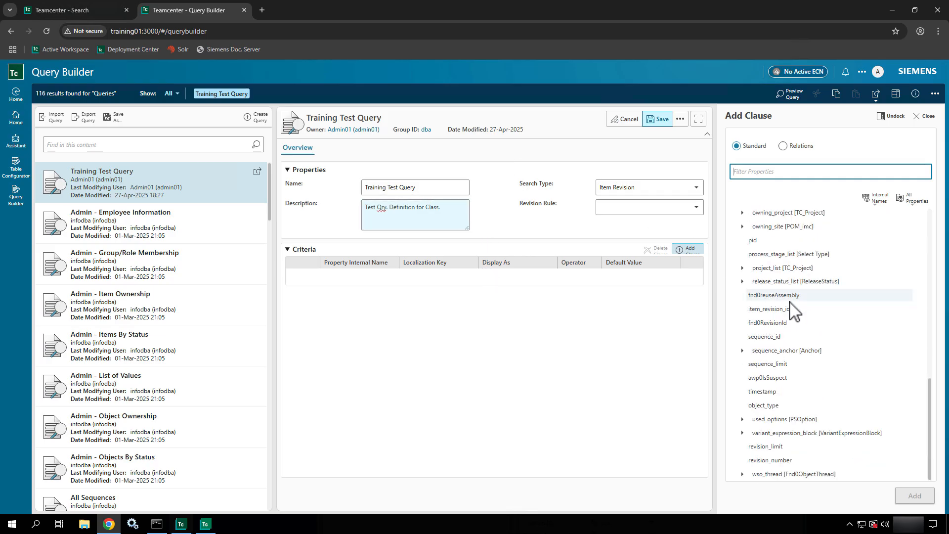
{"action": "left_click", "coordinate": [742, 473]}
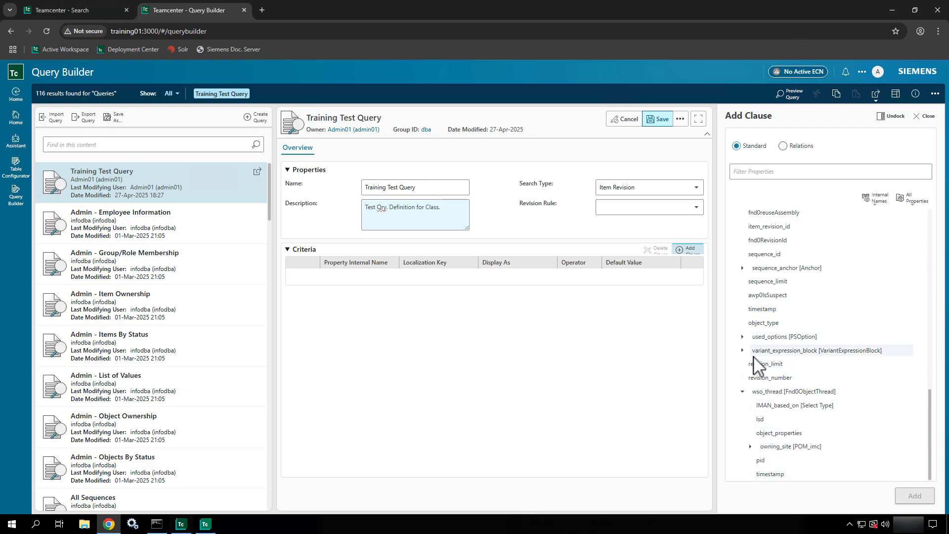
{"action": "left_click", "coordinate": [742, 350]}
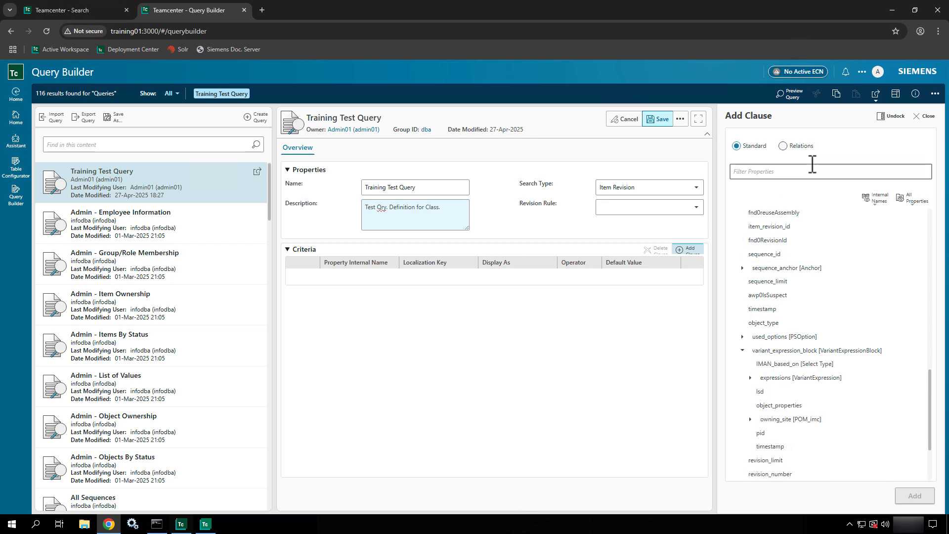
- Show the Relations properties for the new clause and compare them with the rich client Query Builder's property selection
{"action": "left_click", "coordinate": [783, 147]}
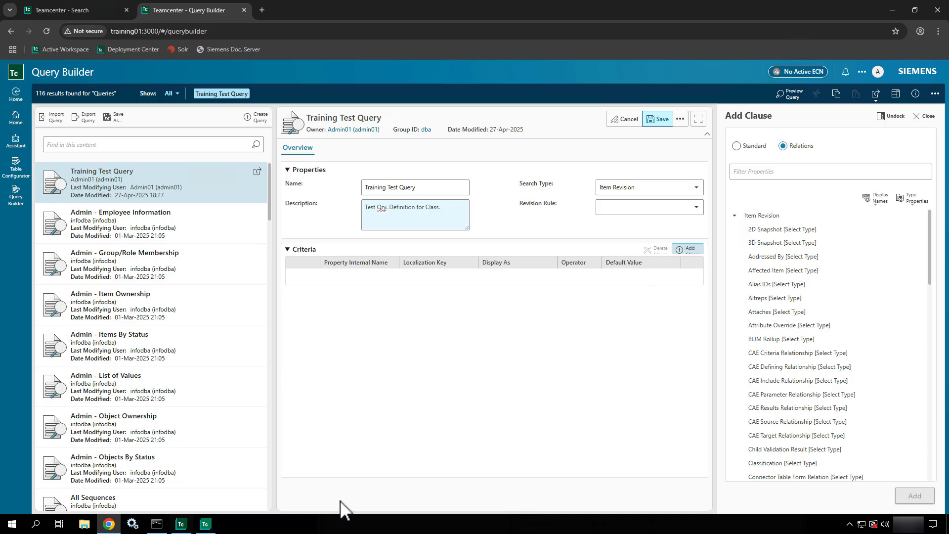
{"action": "mouse_move", "coordinate": [189, 528]}
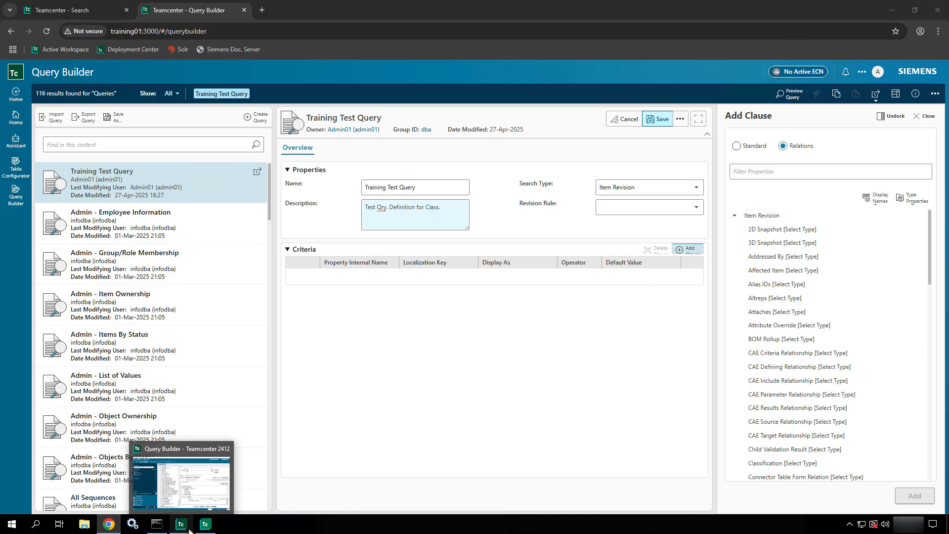
{"action": "left_click", "coordinate": [191, 482]}
{"action": "scroll", "coordinate": [643, 326], "scroll_direction": "up", "scroll_amount": 3}
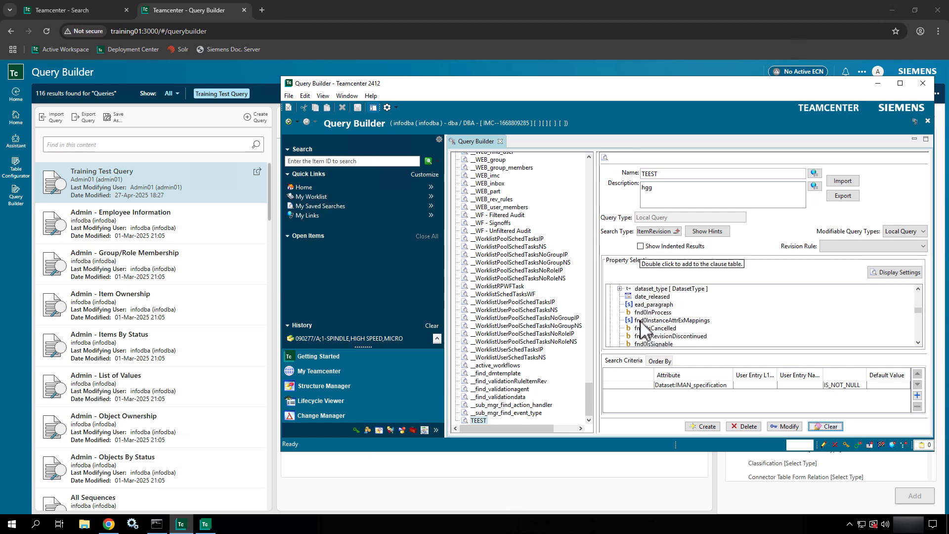
- Return to Active Workspace and filter the relation properties by IMAN
{"action": "left_click", "coordinate": [878, 83]}
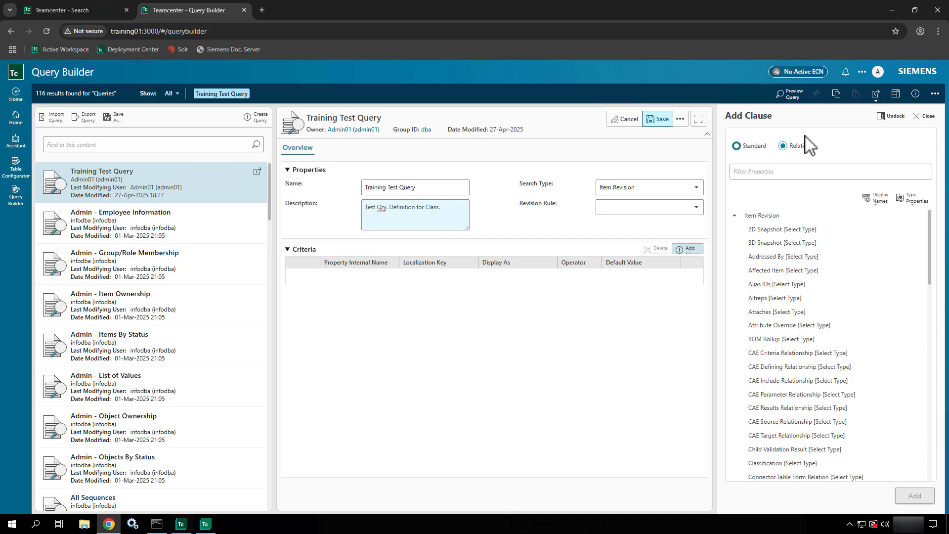
{"action": "left_click", "coordinate": [795, 171]}
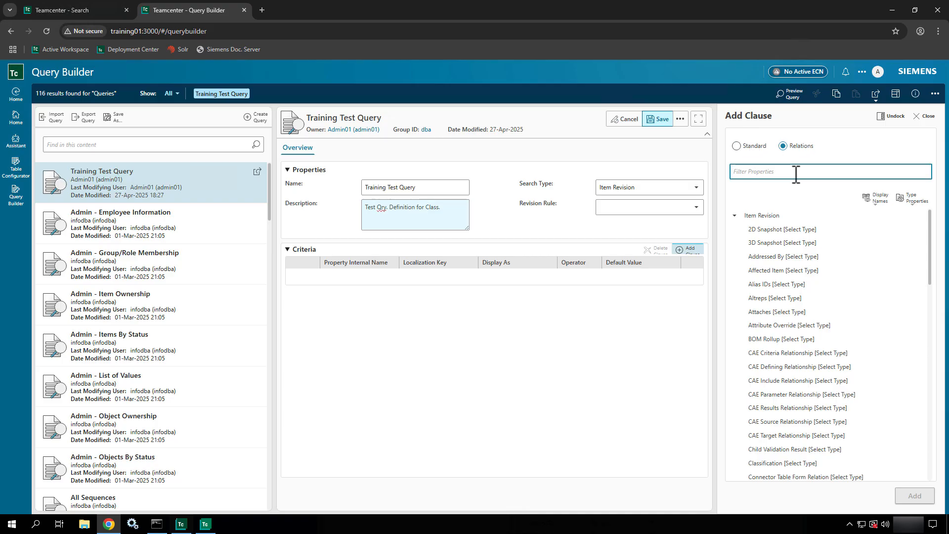
{"action": "type", "text": "IMAN"}
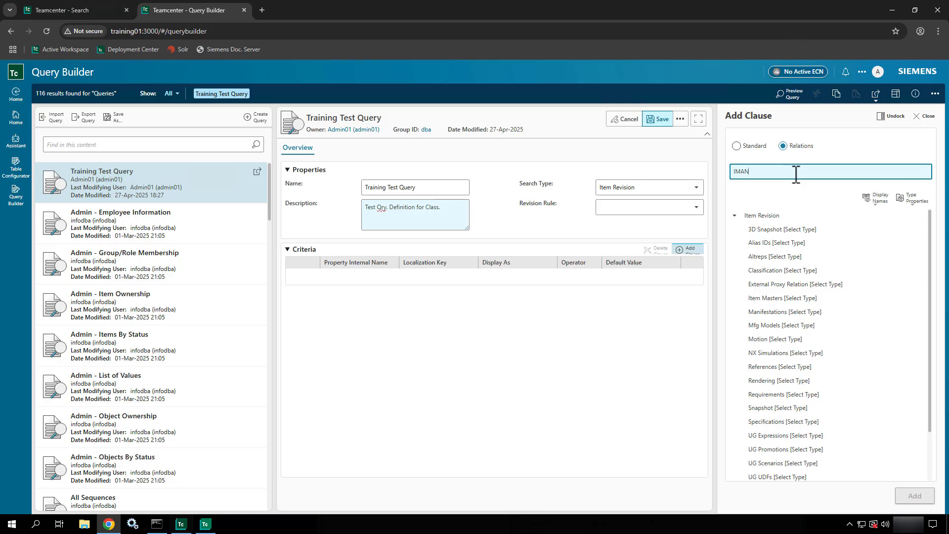
- Filter the relation properties by Specif and set the type for the Specifications relation to Dataset
{"action": "key", "text": "BackSpace"}
{"action": "key", "text": "BackSpace"}
{"action": "key", "text": "BackSpace"}
{"action": "type", "text": "Specif"}
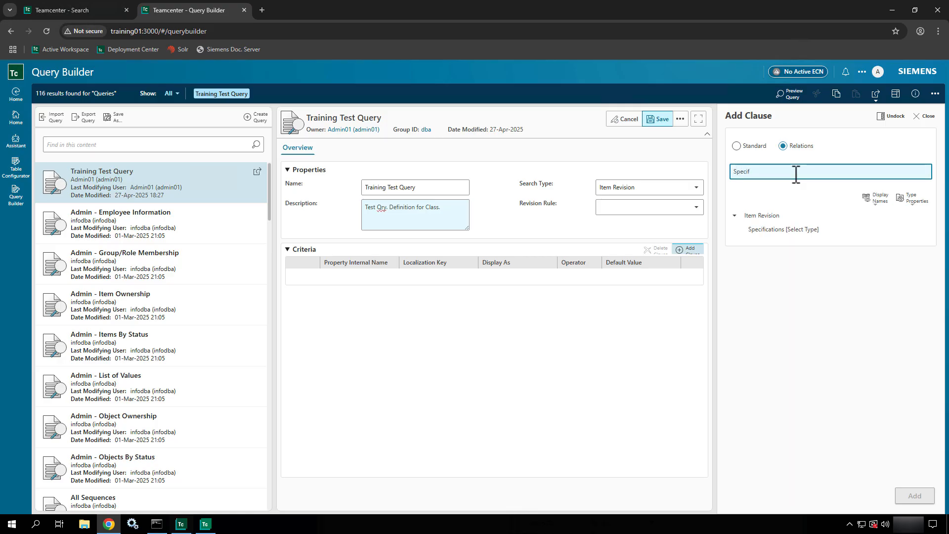
{"action": "left_click", "coordinate": [784, 230]}
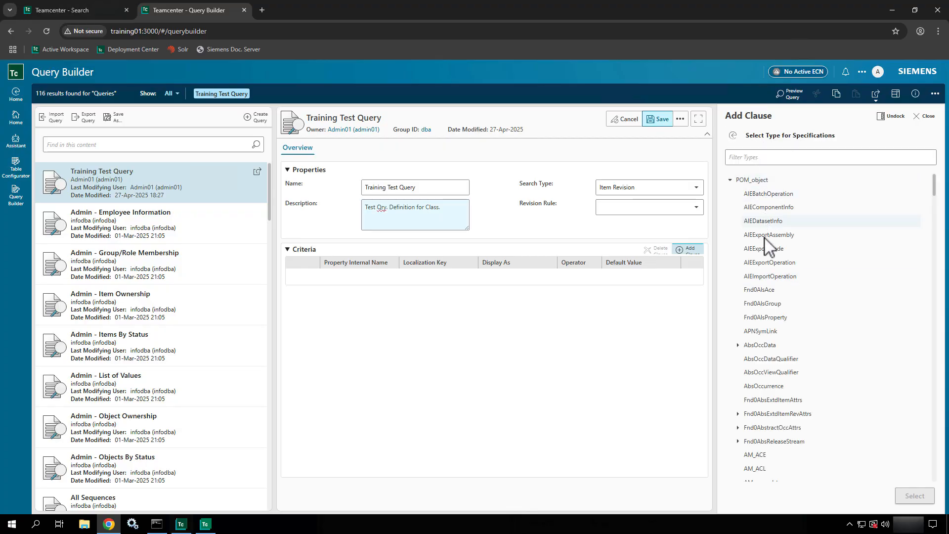
{"action": "left_click", "coordinate": [787, 158]}
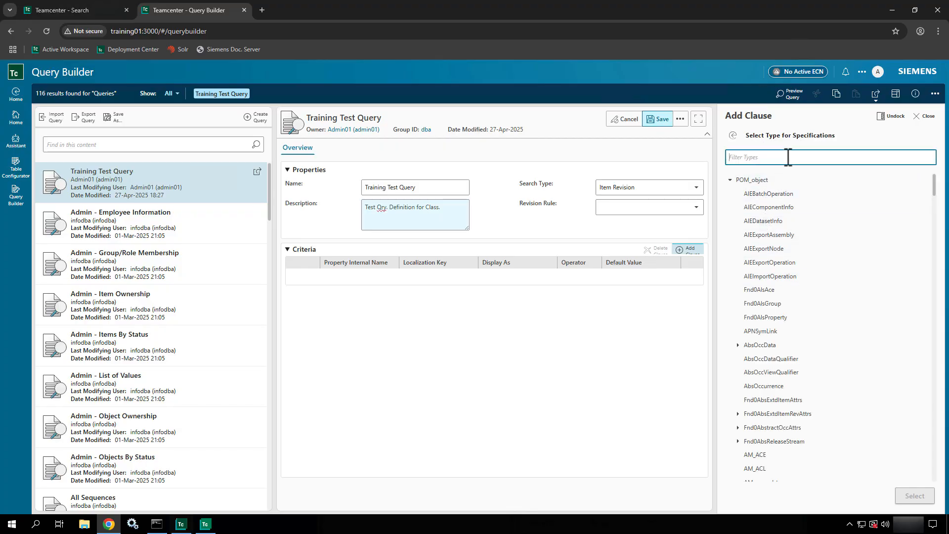
{"action": "type", "text": "datas"}
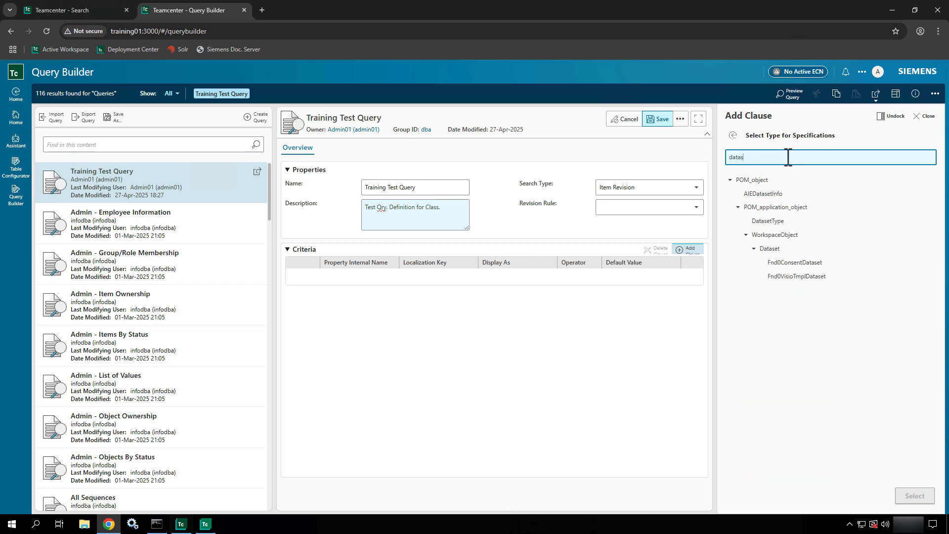
{"action": "left_click", "coordinate": [778, 249]}
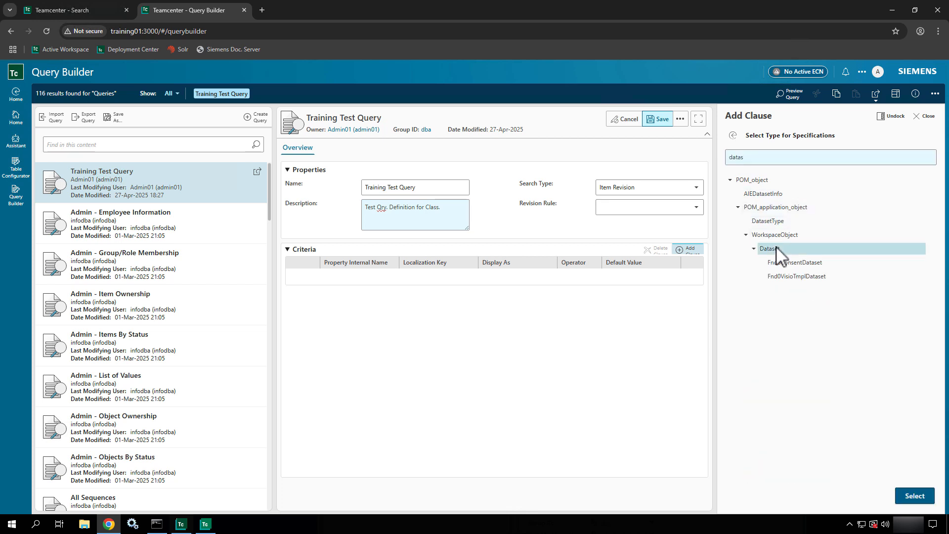
{"action": "left_click", "coordinate": [928, 497]}
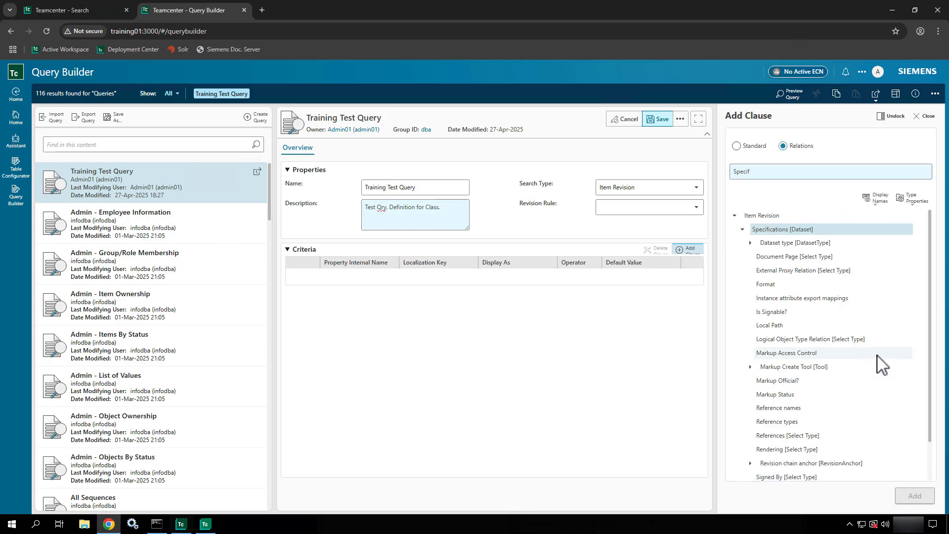
- Add the Format property of Specifications [Dataset] as a clause and widen the Property Internal Name column to read its full name
{"action": "scroll", "coordinate": [880, 365], "scroll_direction": "down", "scroll_amount": 1}
{"action": "scroll", "coordinate": [879, 365], "scroll_direction": "up", "scroll_amount": 1}
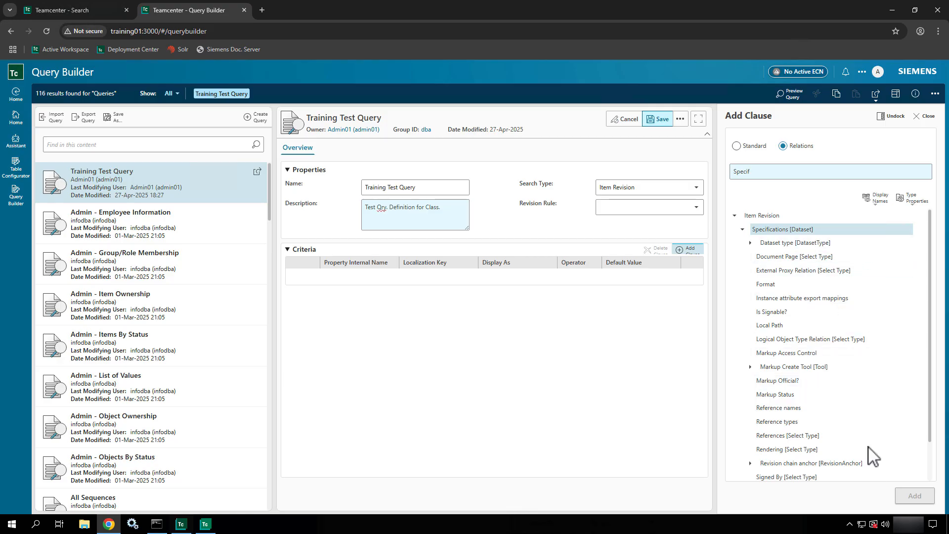
{"action": "left_click", "coordinate": [775, 285]}
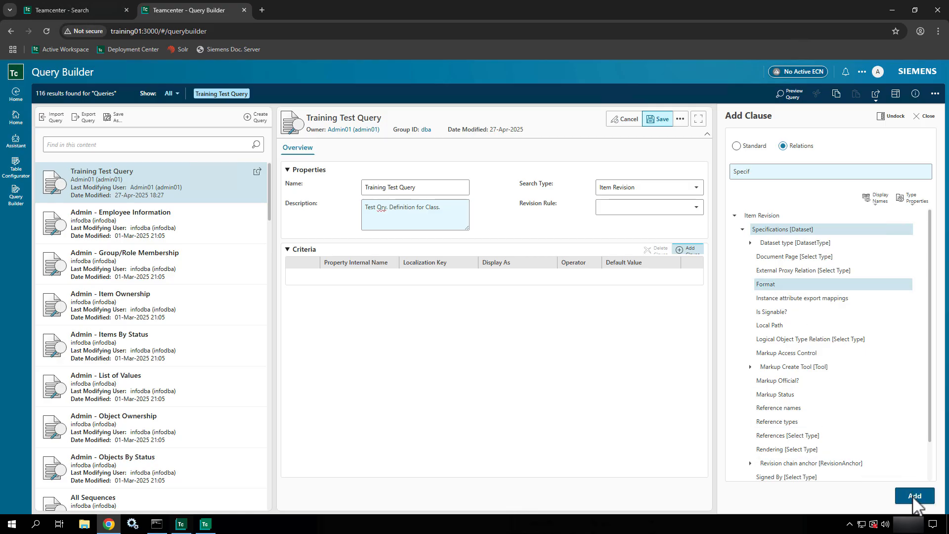
{"action": "left_click", "coordinate": [913, 501]}
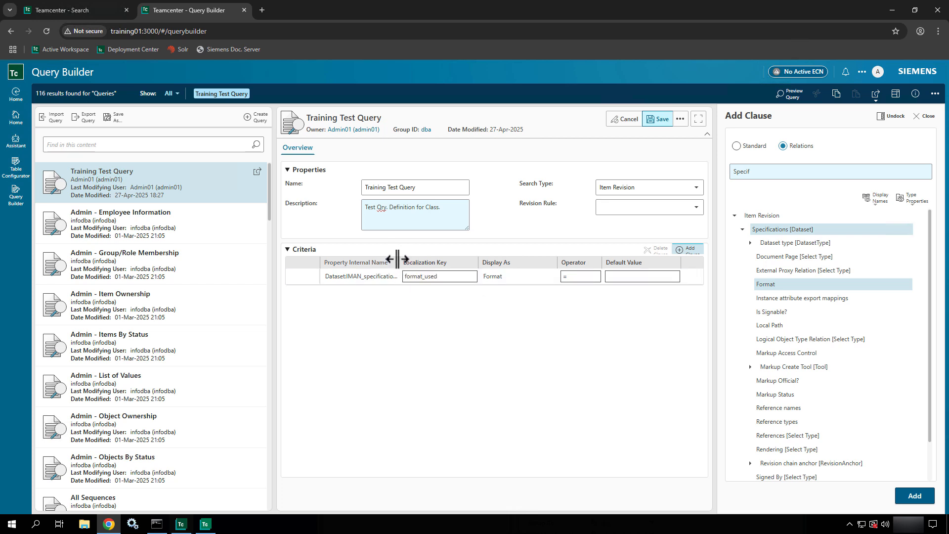
{"action": "left_click_drag", "start_coordinate": [454, 269], "coordinate": [461, 271]}
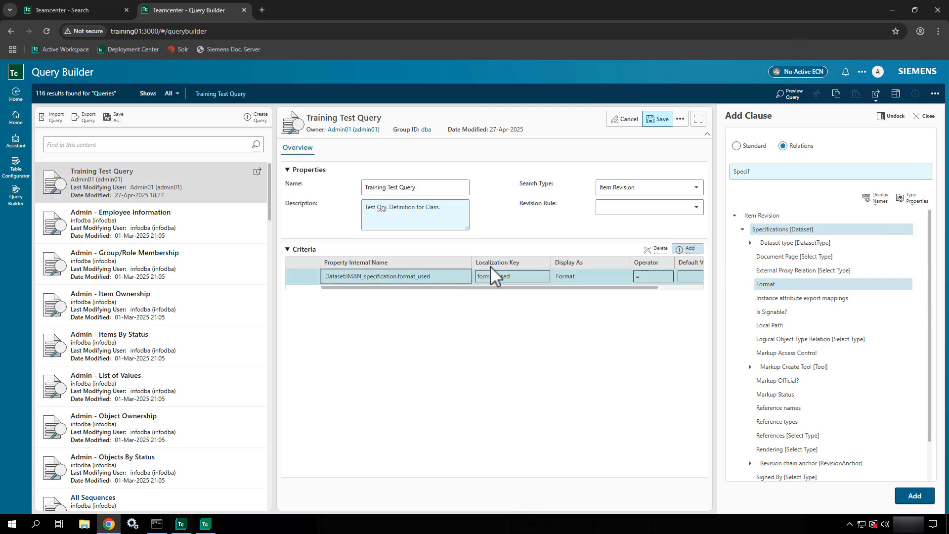
{"action": "left_click", "coordinate": [437, 275]}
{"action": "left_click", "coordinate": [526, 277]}
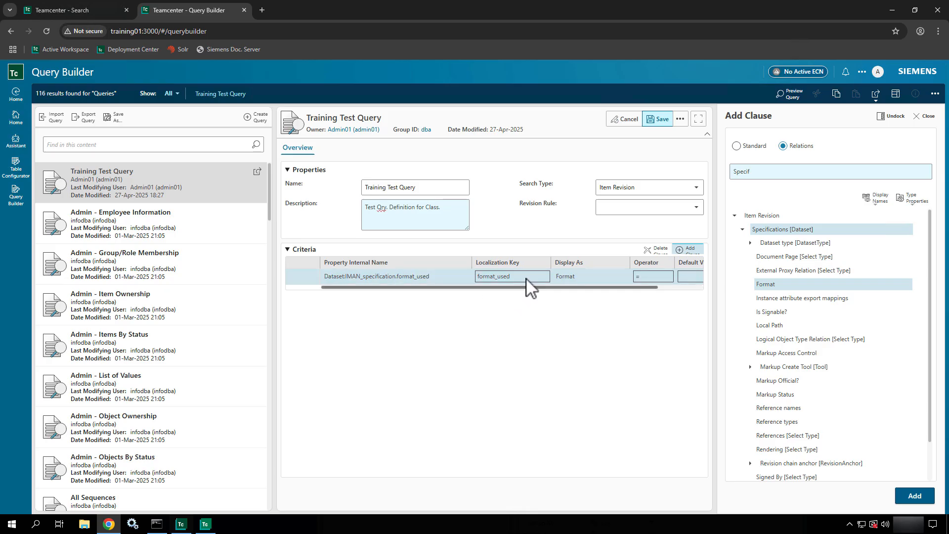
{"action": "left_click", "coordinate": [425, 273]}
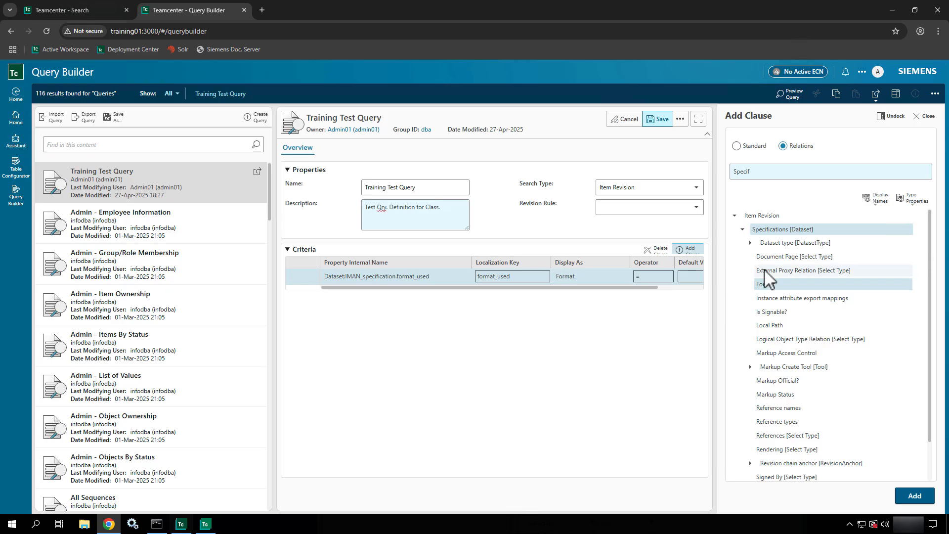
- Expand the Dataset type sub-properties, reselect Dataset as the type for Specifications, and look through its properties
{"action": "left_click", "coordinate": [750, 243]}
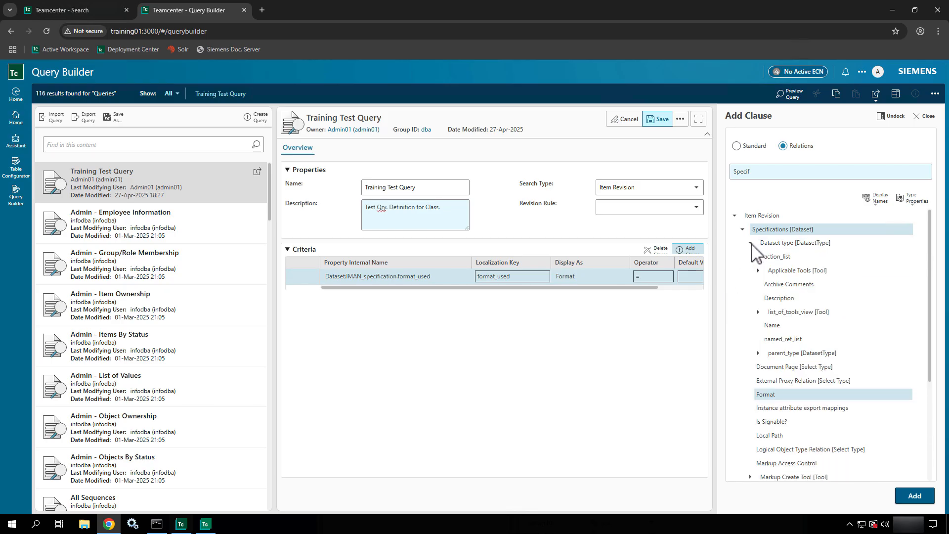
{"action": "left_click", "coordinate": [786, 245]}
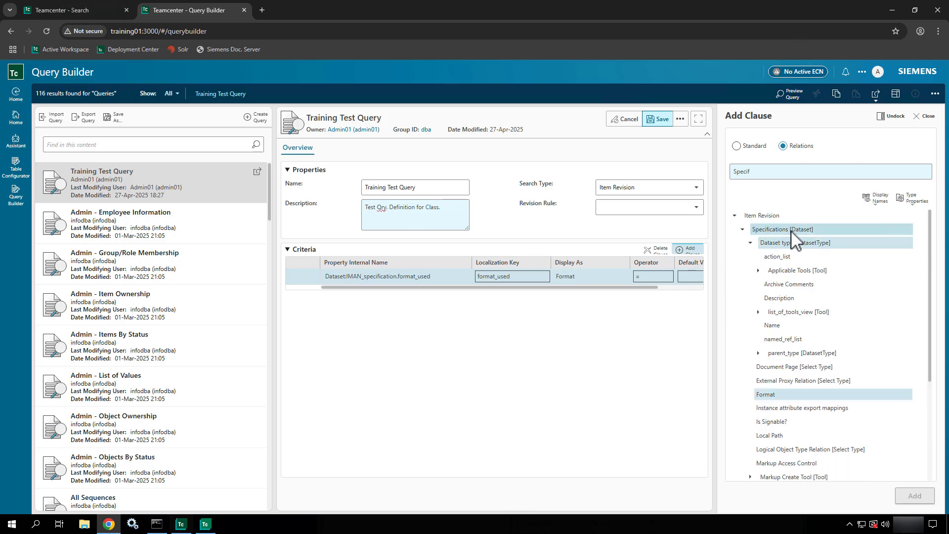
{"action": "left_click", "coordinate": [791, 231]}
{"action": "double_click", "coordinate": [791, 231]}
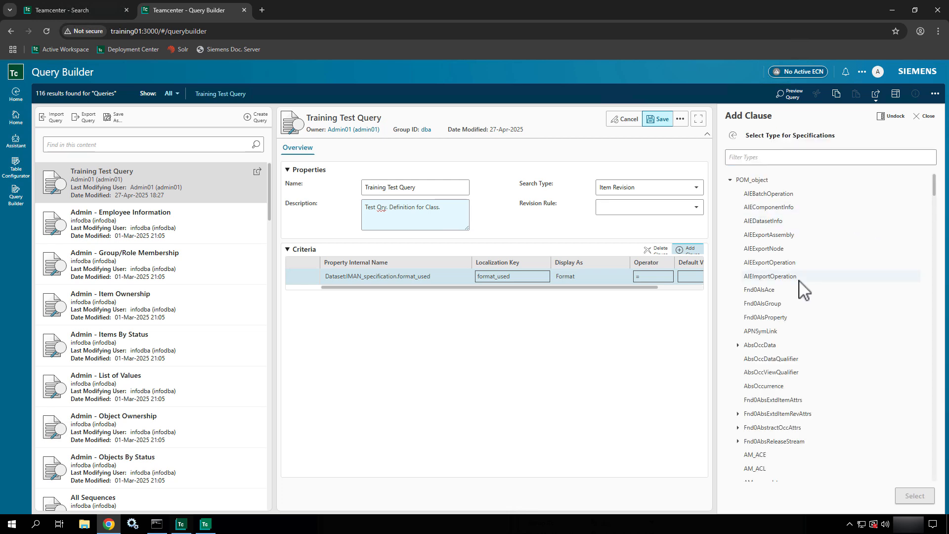
{"action": "left_click", "coordinate": [821, 154]}
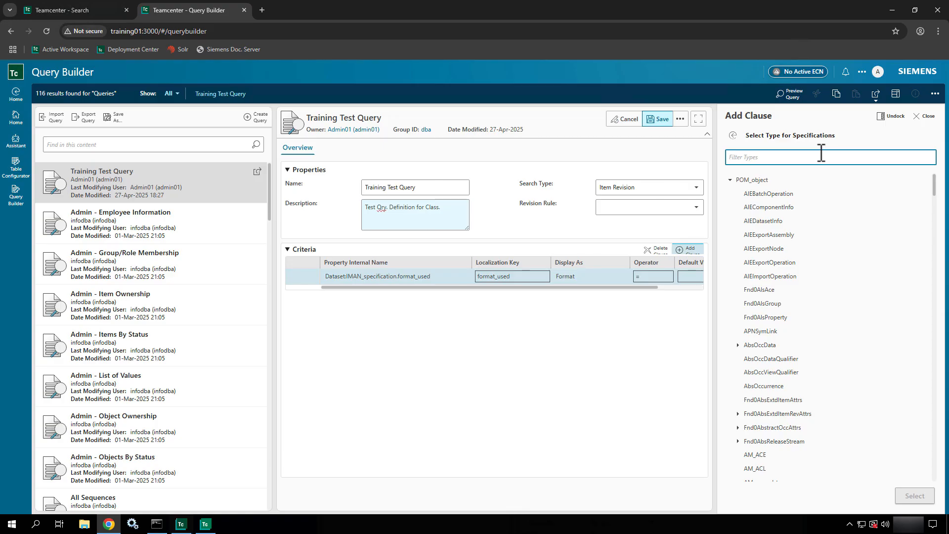
{"action": "type", "text": "dda"}
{"action": "key", "text": "BackSpace"}
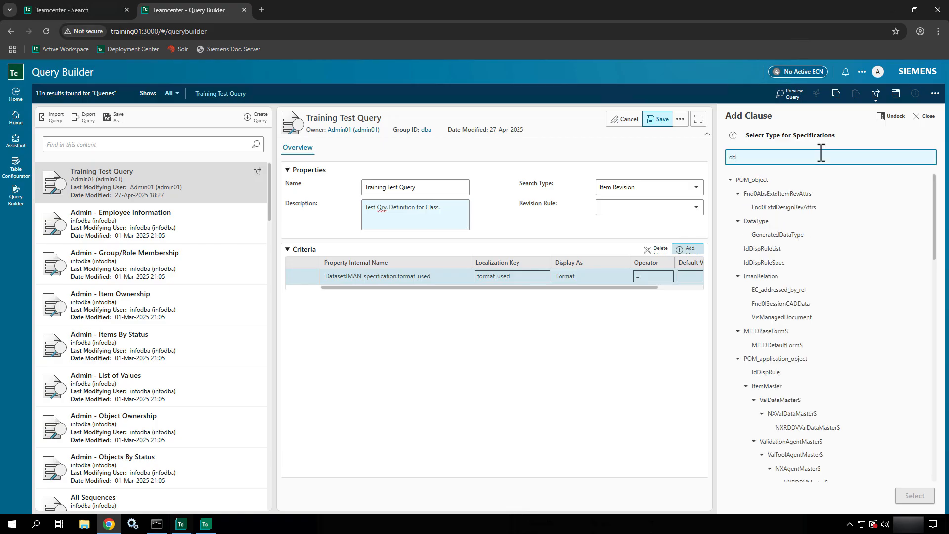
{"action": "key", "text": "BackSpace"}
{"action": "type", "text": "ataset"}
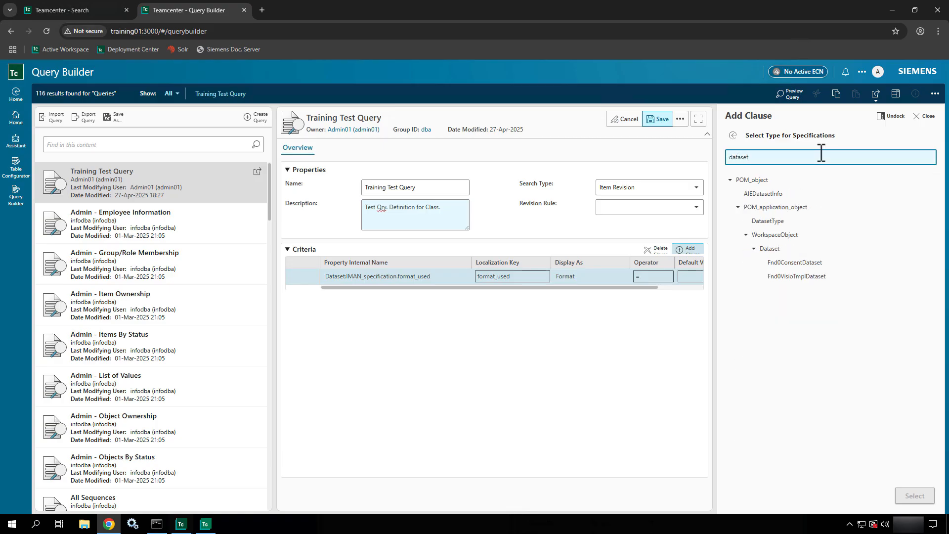
{"action": "left_click", "coordinate": [779, 249]}
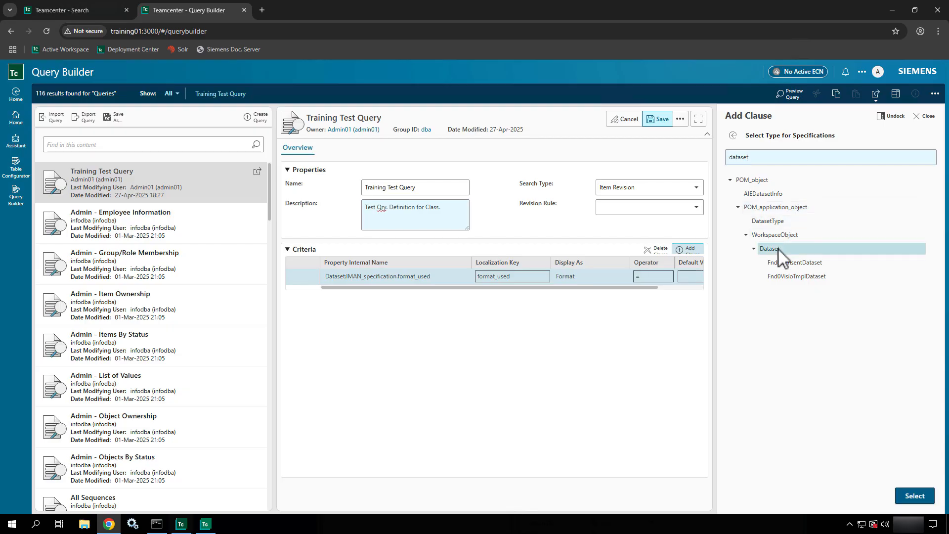
{"action": "left_click", "coordinate": [922, 496]}
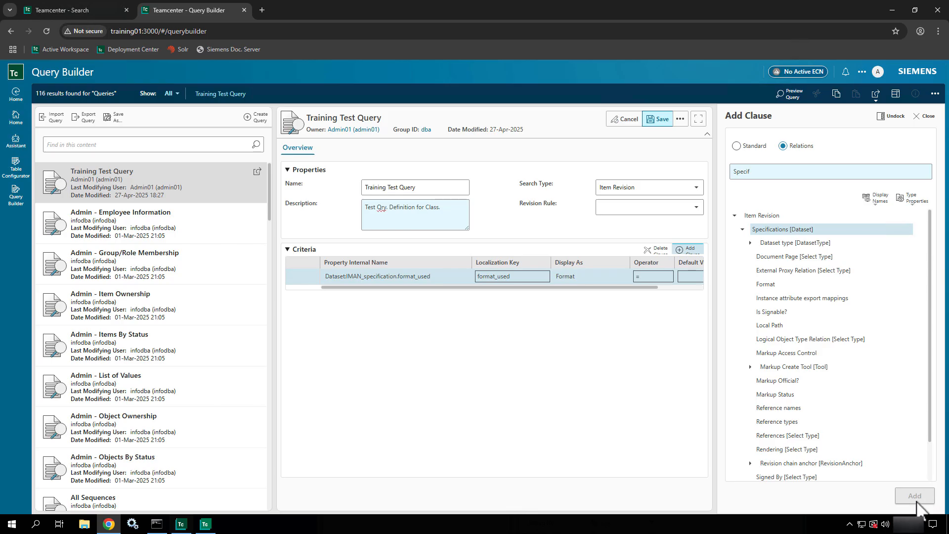
{"action": "scroll", "coordinate": [830, 370], "scroll_direction": "down", "scroll_amount": 1}
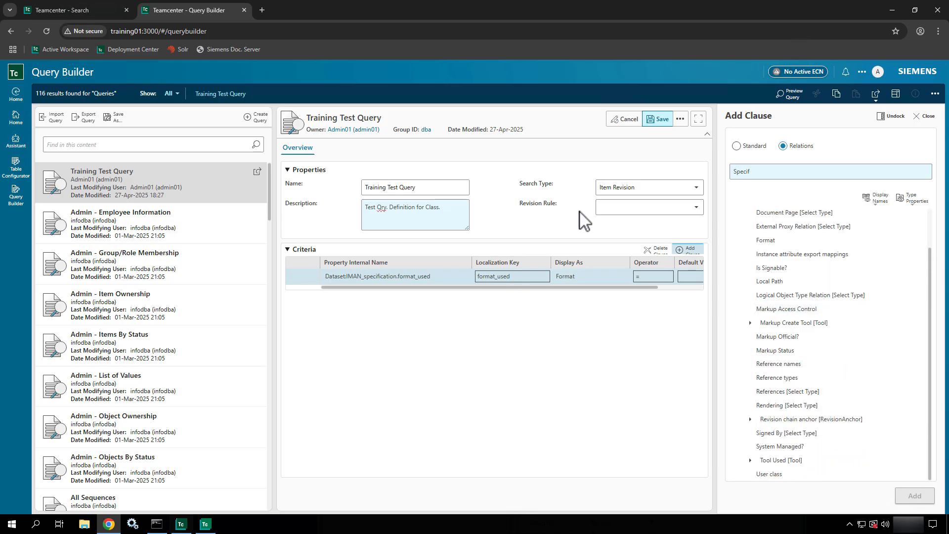
- Close the clause selection, review the Format clause, and discard the unsaved edits to Training Test Query
{"action": "left_click", "coordinate": [928, 117]}
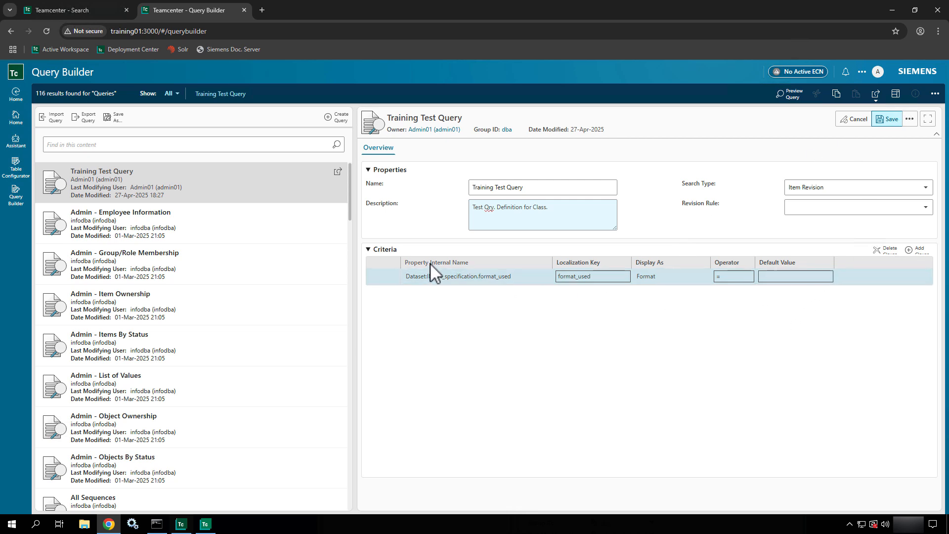
{"action": "left_click", "coordinate": [501, 276]}
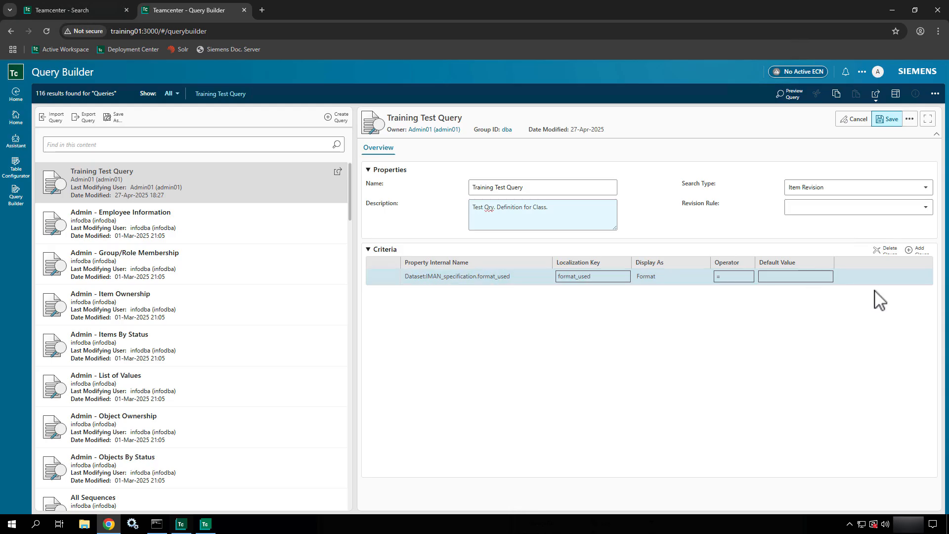
{"action": "left_click", "coordinate": [560, 216]}
{"action": "left_click", "coordinate": [469, 276]}
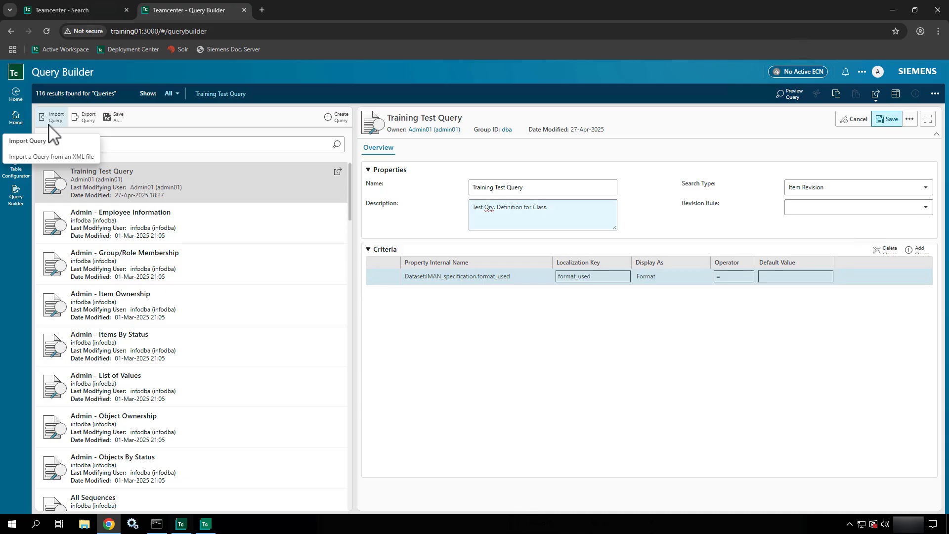
{"action": "left_click", "coordinate": [859, 121]}
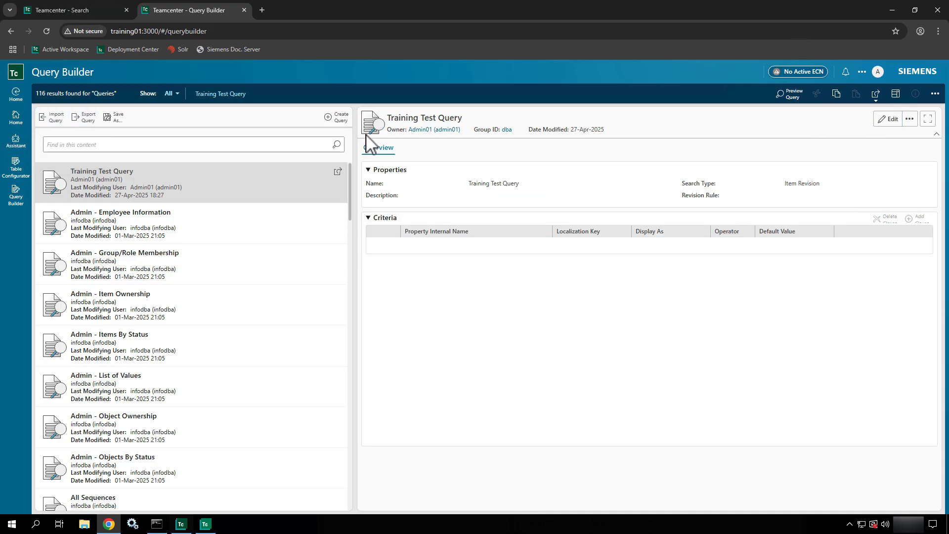
- Open Viewer Administration from the home page and show its server diagram
{"action": "left_click", "coordinate": [8, 120]}
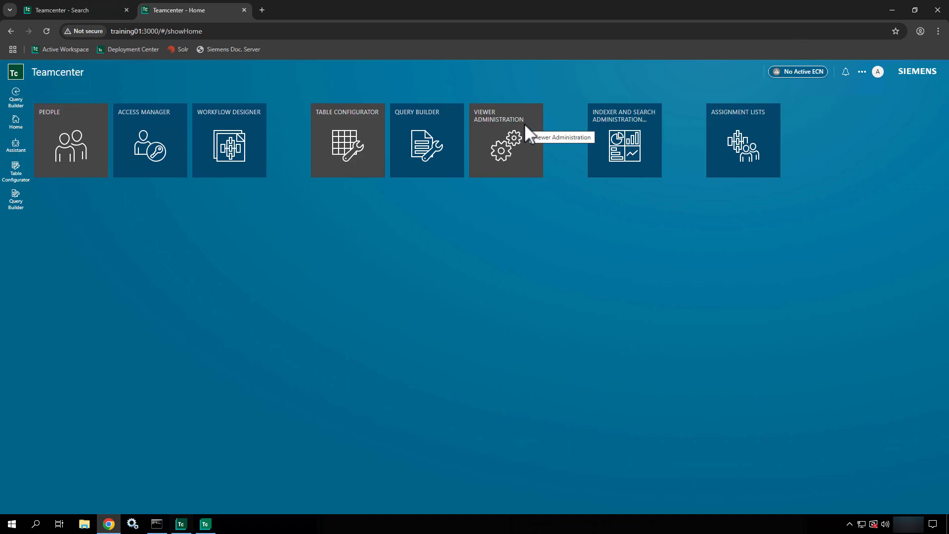
{"action": "left_click", "coordinate": [524, 123]}
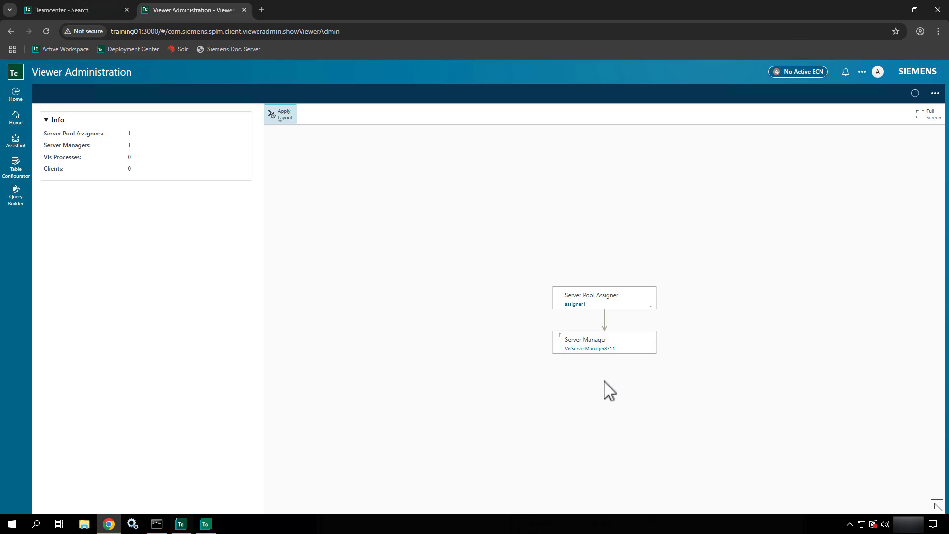
{"action": "left_click_drag", "start_coordinate": [606, 390], "coordinate": [525, 398]}
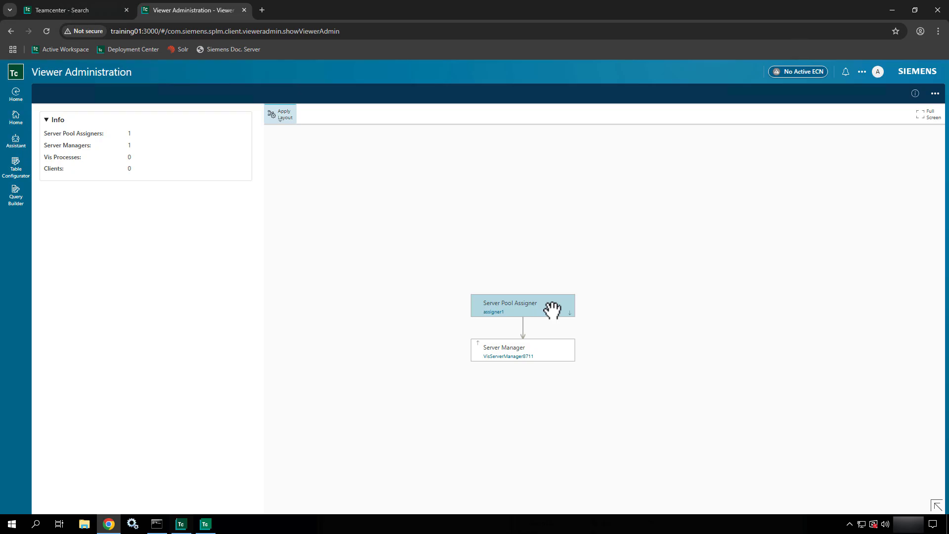
- Examine the information for the Server Manager node in the diagram, and close the details
{"action": "left_click", "coordinate": [548, 353]}
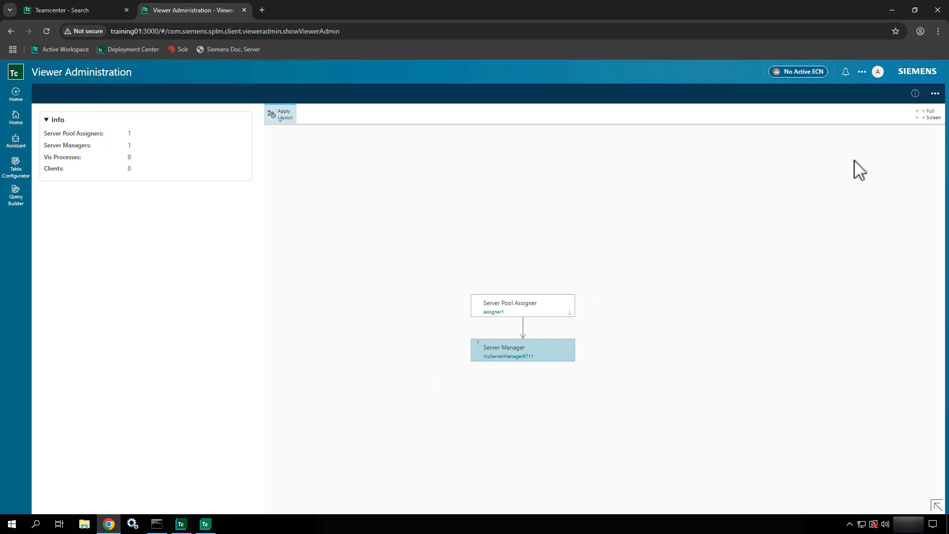
{"action": "left_click", "coordinate": [920, 97]}
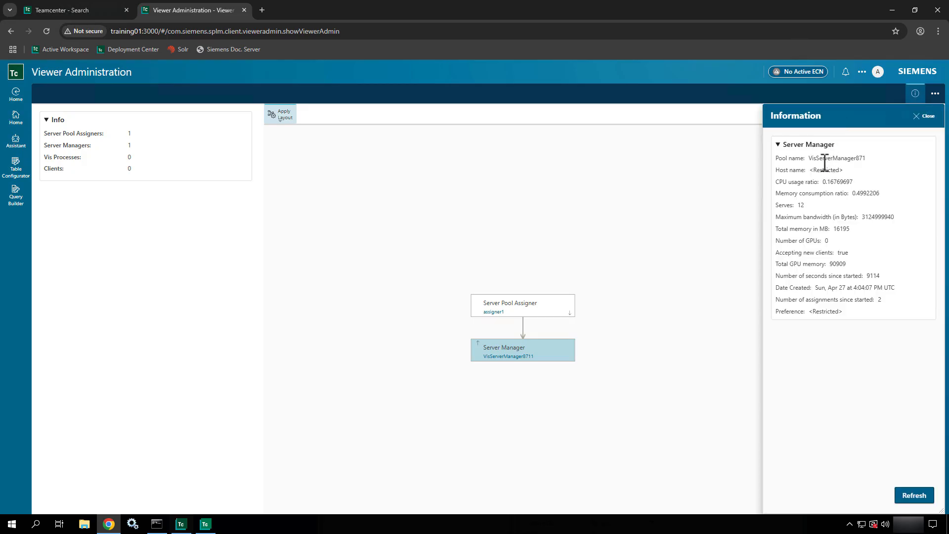
{"action": "left_click_drag", "start_coordinate": [776, 159], "coordinate": [866, 325]}
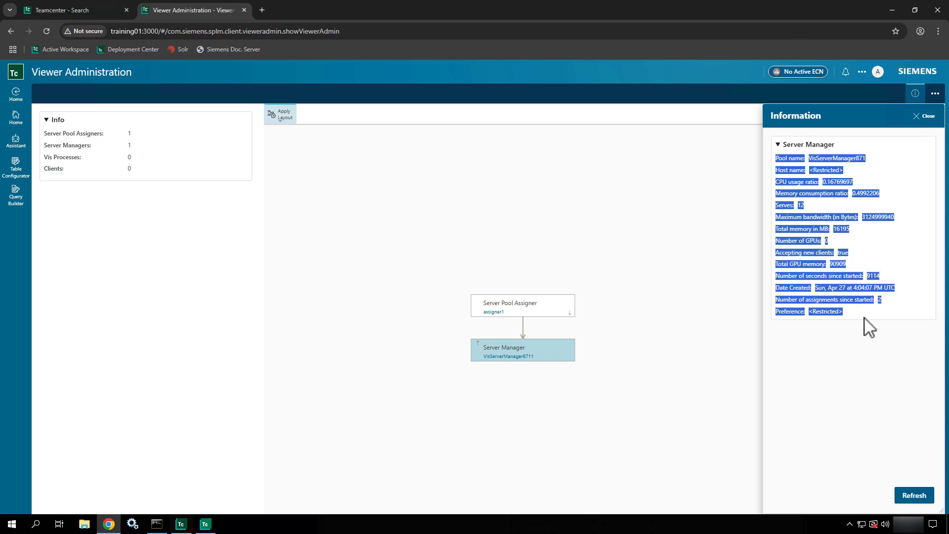
{"action": "left_click", "coordinate": [869, 327]}
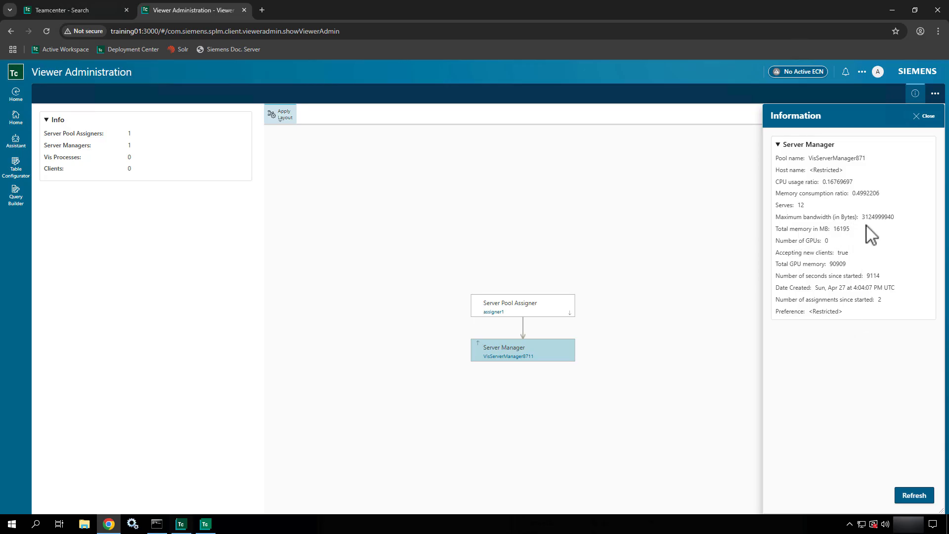
{"action": "left_click", "coordinate": [920, 117]}
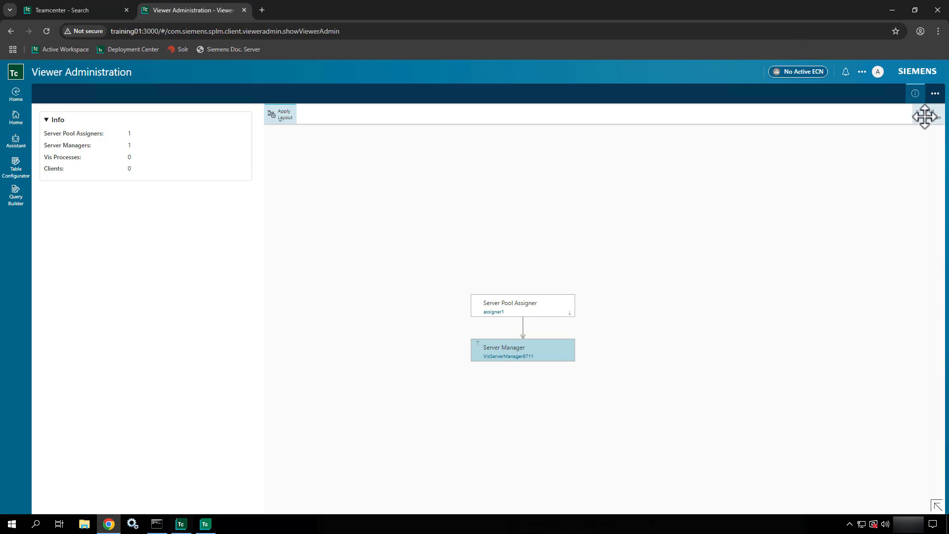
- Return to the home page and change the session workspace from the user profile to Author
{"action": "left_click", "coordinate": [14, 115]}
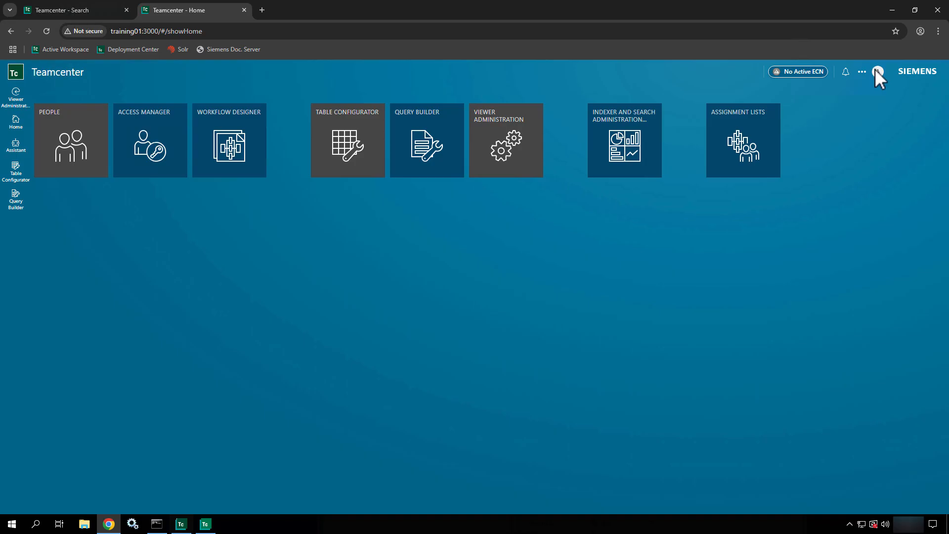
{"action": "left_click", "coordinate": [875, 71]}
{"action": "left_click", "coordinate": [806, 148]}
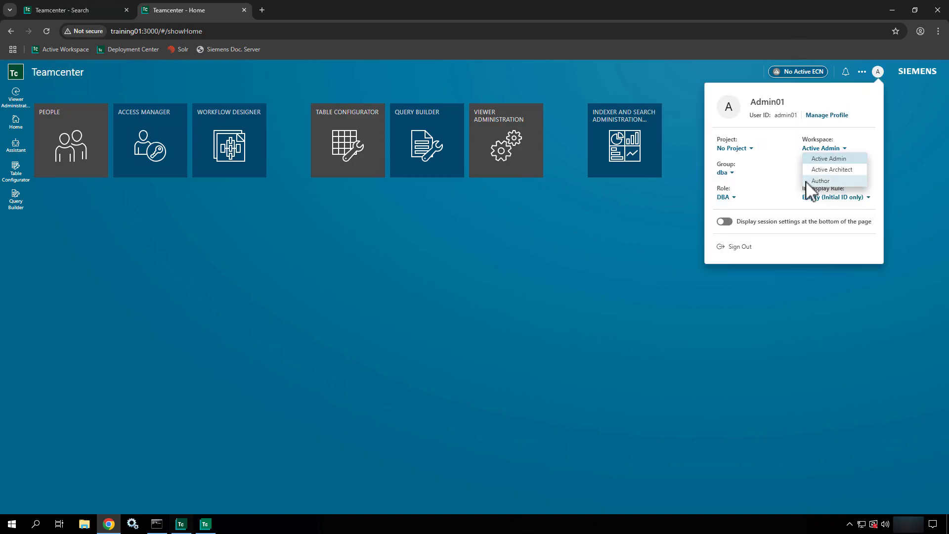
{"action": "left_click", "coordinate": [818, 180]}
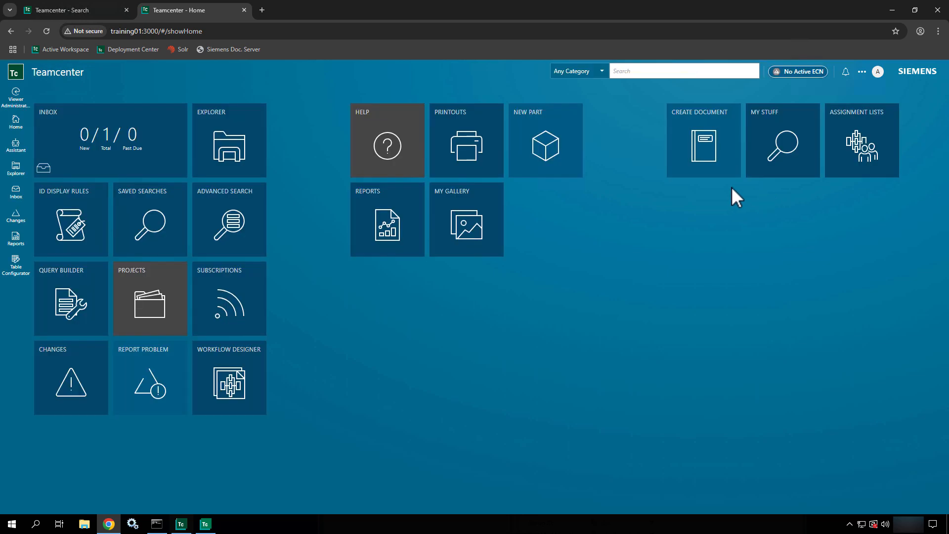
- Rerun the recent 090* search, show SPINDLE,HIGH SPEED,MICRO in the 3D viewer, and rotate the model
{"action": "left_click", "coordinate": [662, 71]}
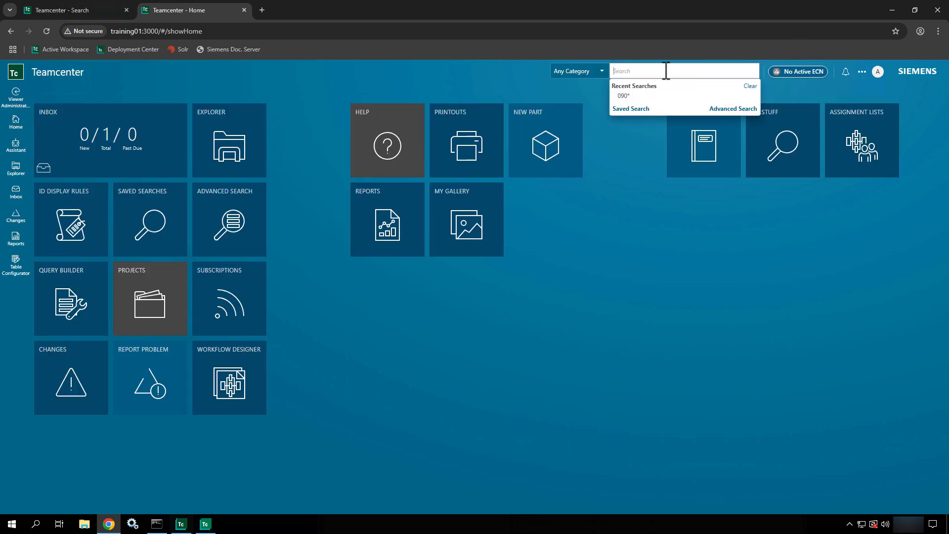
{"action": "left_click", "coordinate": [623, 95]}
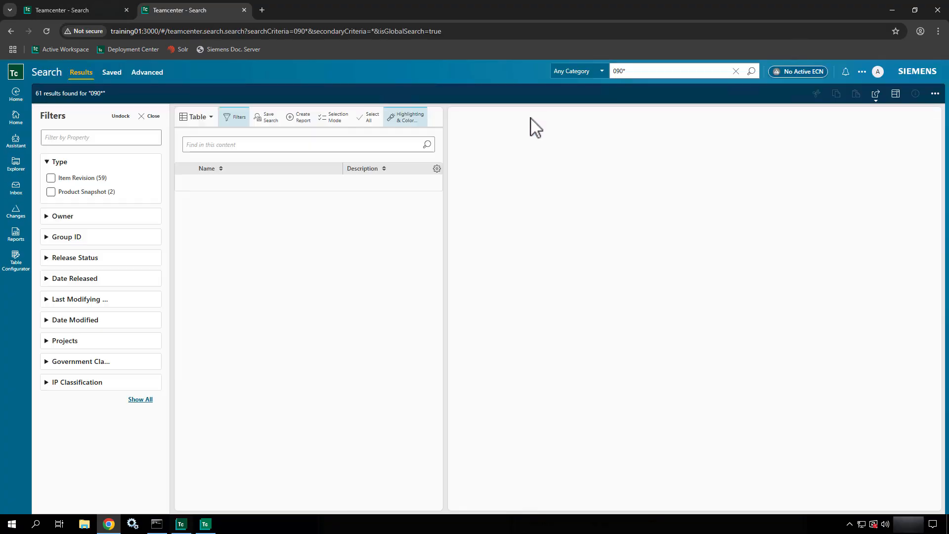
{"action": "left_click", "coordinate": [203, 183]}
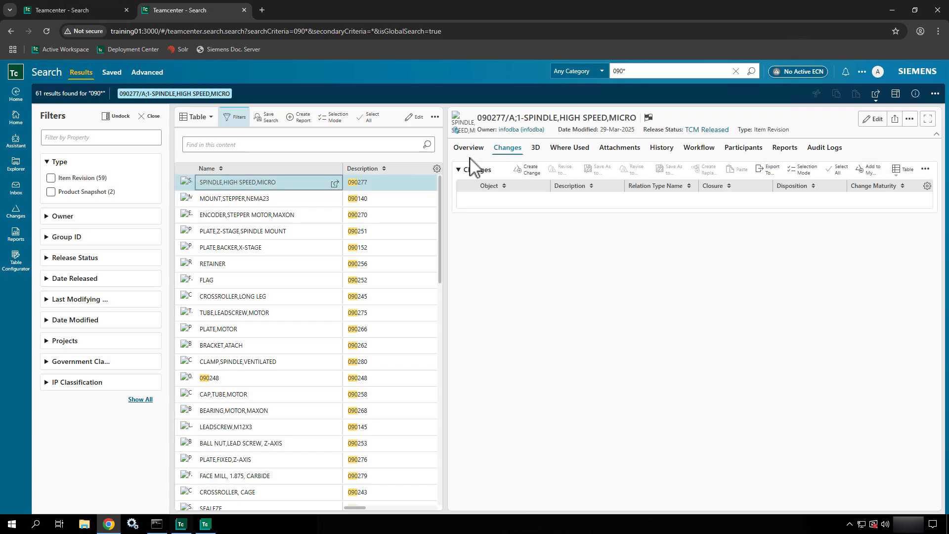
{"action": "left_click", "coordinate": [538, 149]}
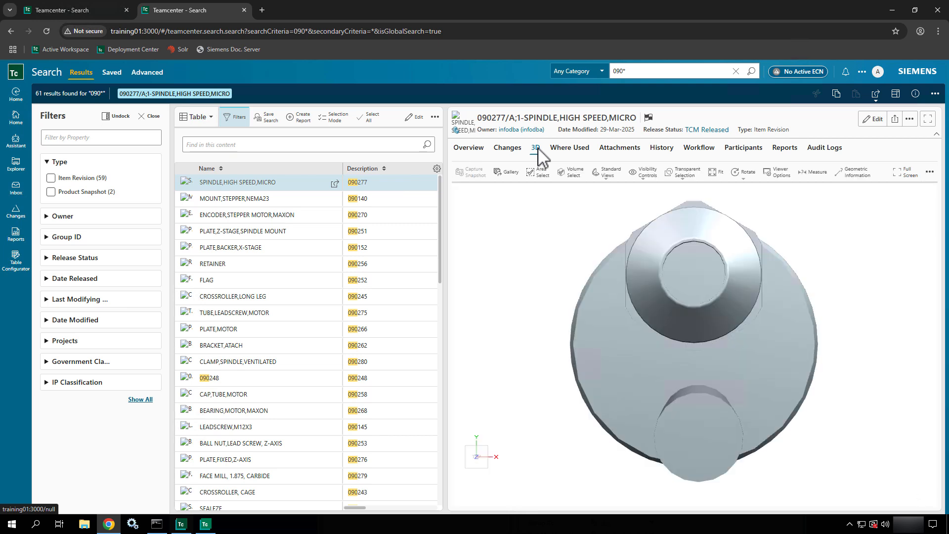
{"action": "left_click_drag", "start_coordinate": [651, 321], "coordinate": [776, 357]}
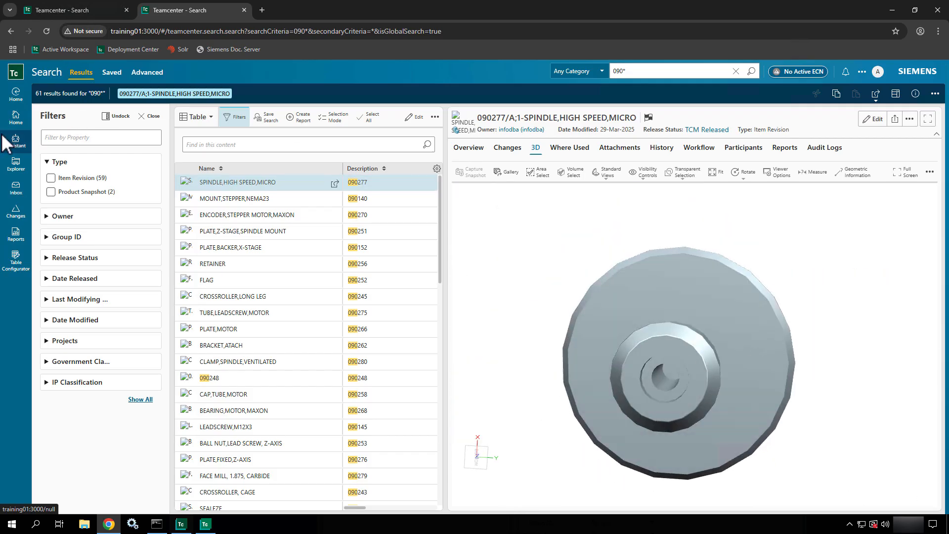
- Go back to the home page and set the session workspace to Active Admin
{"action": "left_click", "coordinate": [5, 119]}
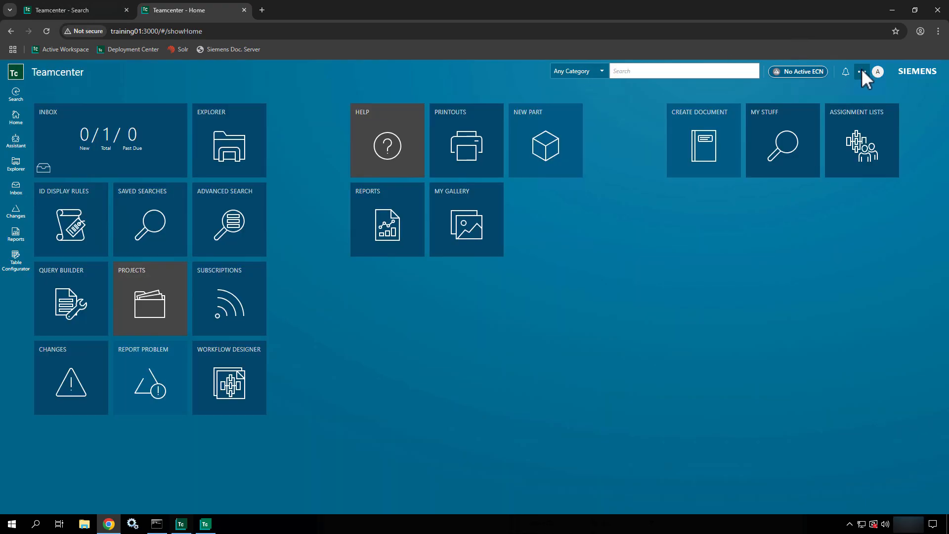
{"action": "left_click", "coordinate": [874, 74]}
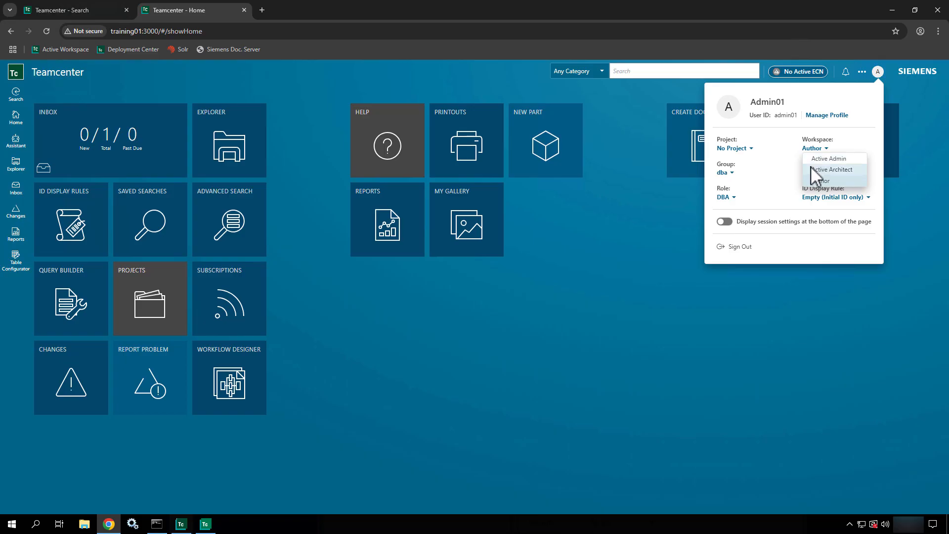
{"action": "left_click", "coordinate": [812, 159]}
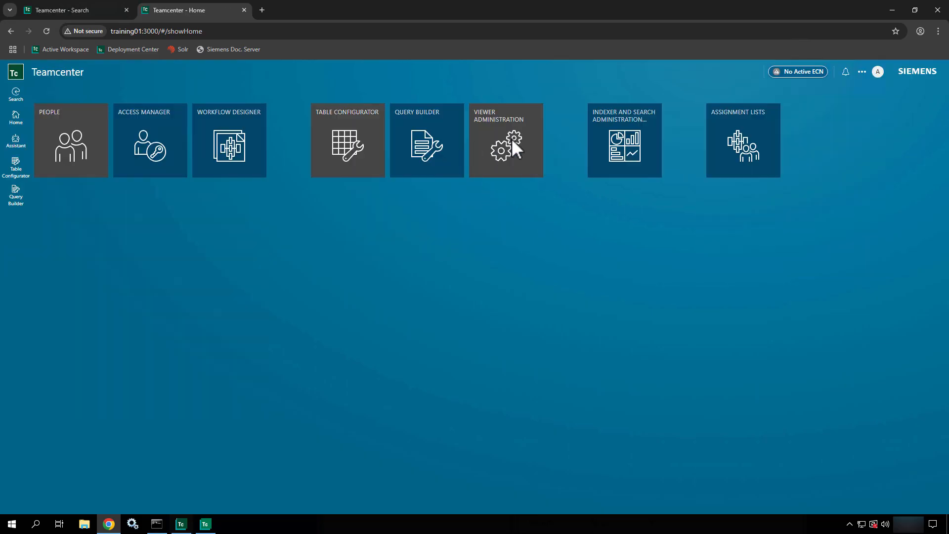
- Reopen Viewer Administration, examine the information for the Client, Vis Process and Server Manager nodes, and close the details
{"action": "left_click", "coordinate": [511, 138]}
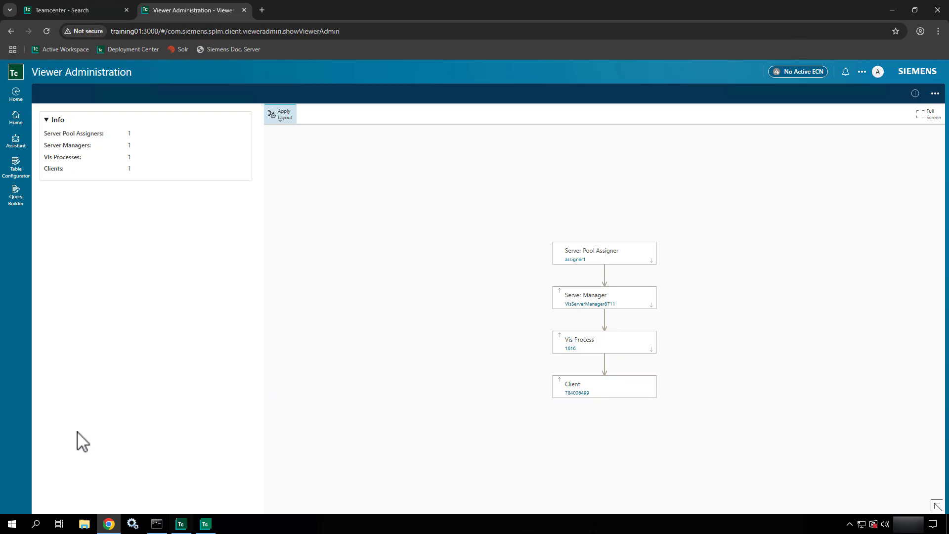
{"action": "left_click", "coordinate": [599, 391]}
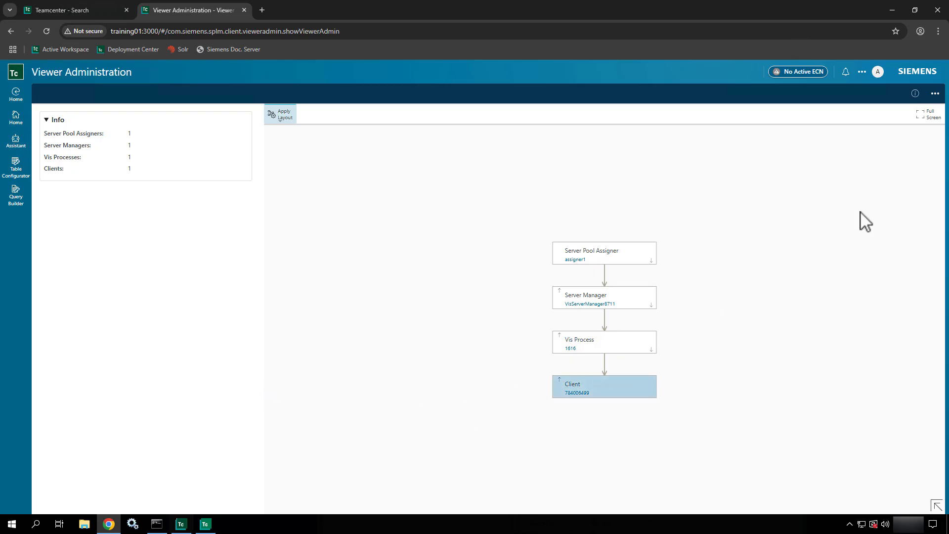
{"action": "left_click", "coordinate": [915, 94]}
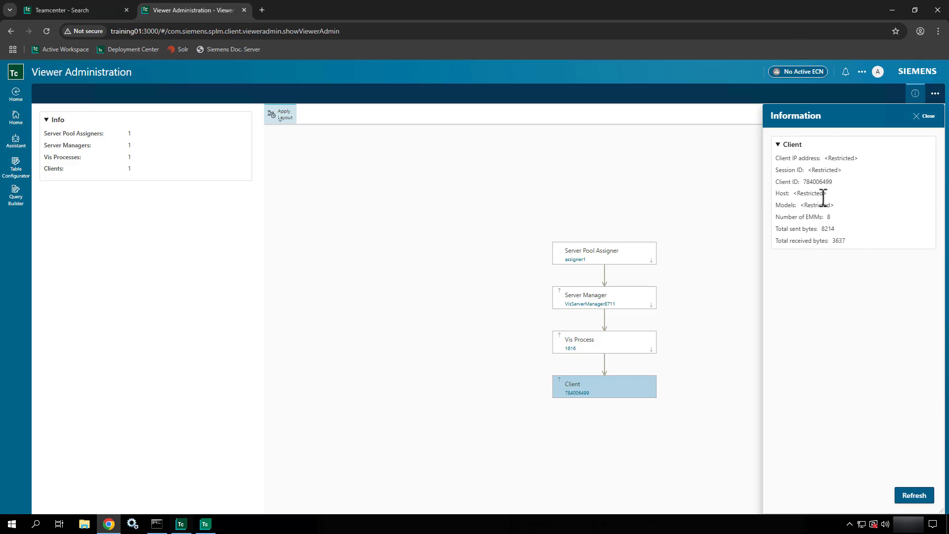
{"action": "left_click", "coordinate": [579, 348]}
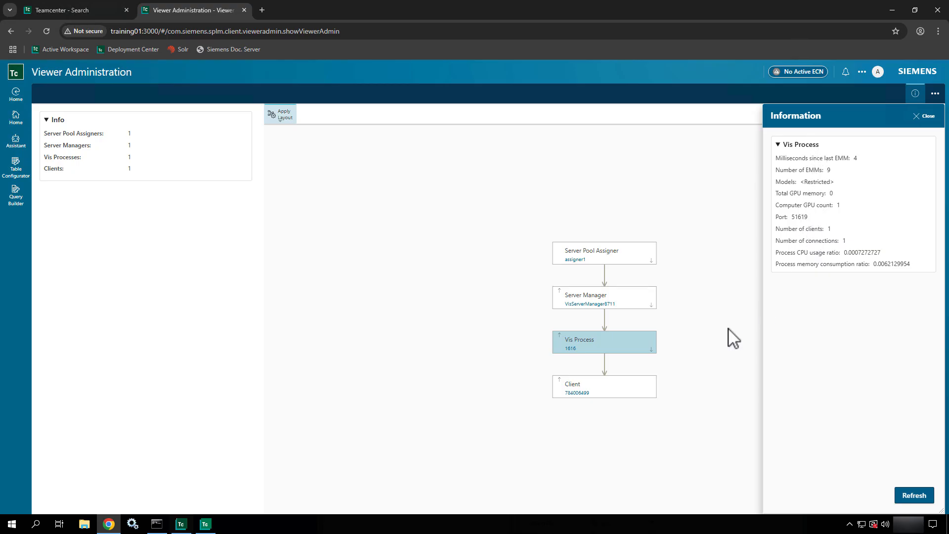
{"action": "left_click", "coordinate": [622, 299]}
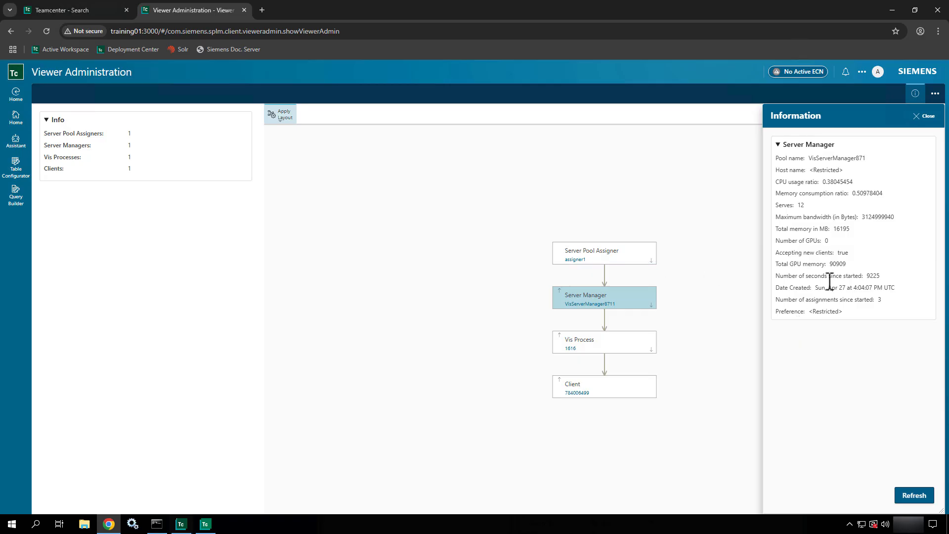
{"action": "left_click", "coordinate": [916, 116]}
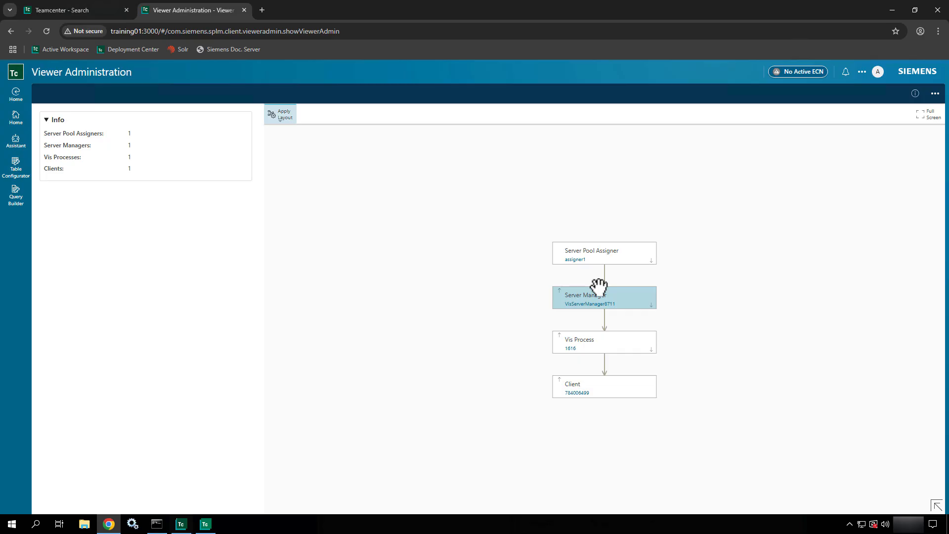
- Open the Indexer and Search Administration dashboard from the home page, glance over its summary, and return home
{"action": "left_click", "coordinate": [20, 115]}
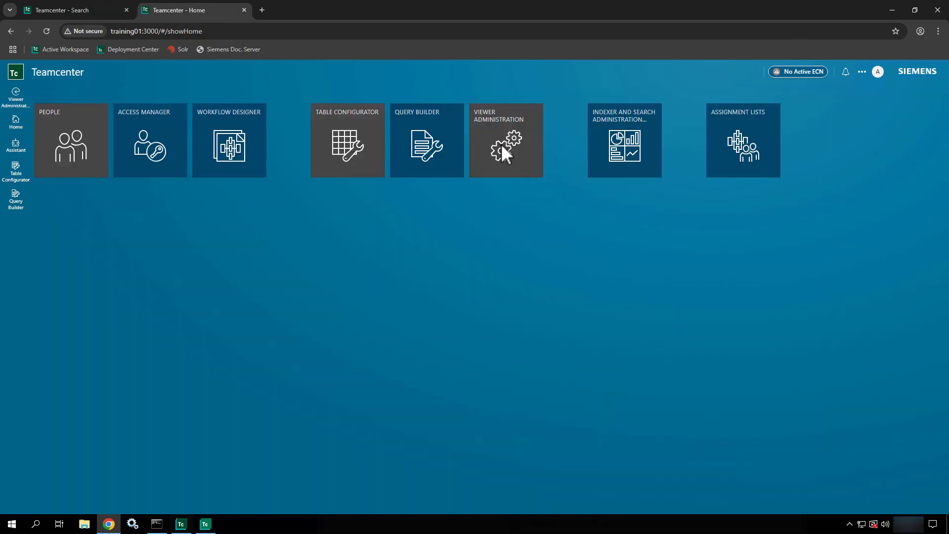
{"action": "left_click", "coordinate": [630, 139]}
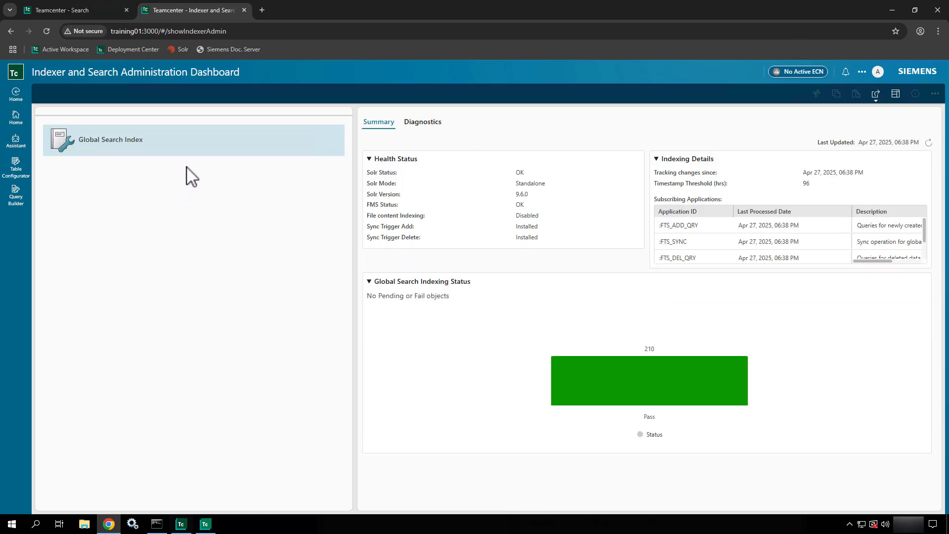
{"action": "left_click", "coordinate": [14, 117]}
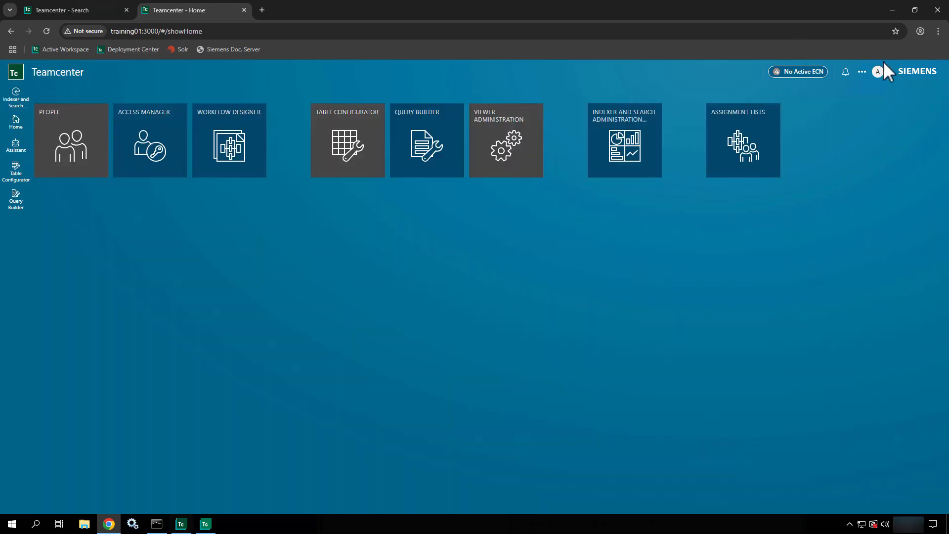
- Switch the session workspace to Author and show the recent searches of the global search
{"action": "left_click", "coordinate": [877, 72]}
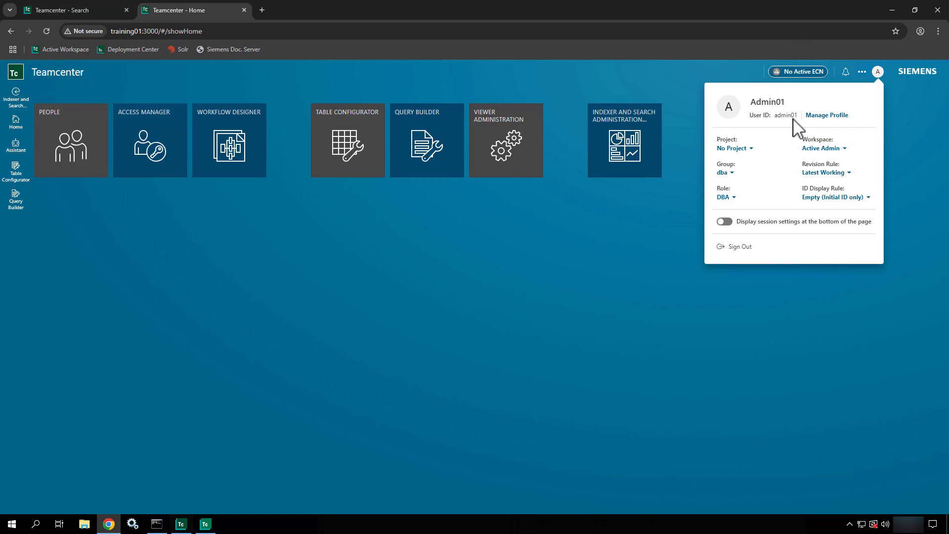
{"action": "left_click", "coordinate": [824, 149]}
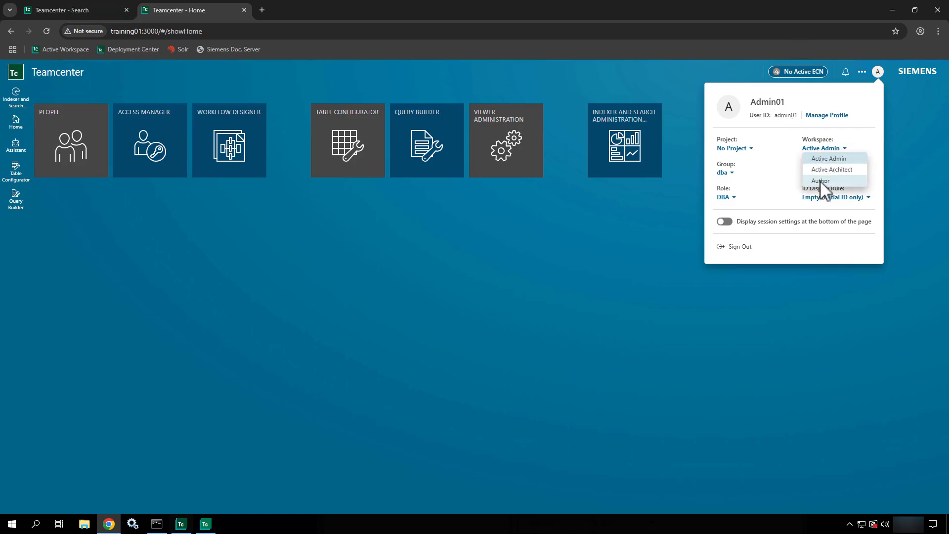
{"action": "left_click", "coordinate": [821, 183]}
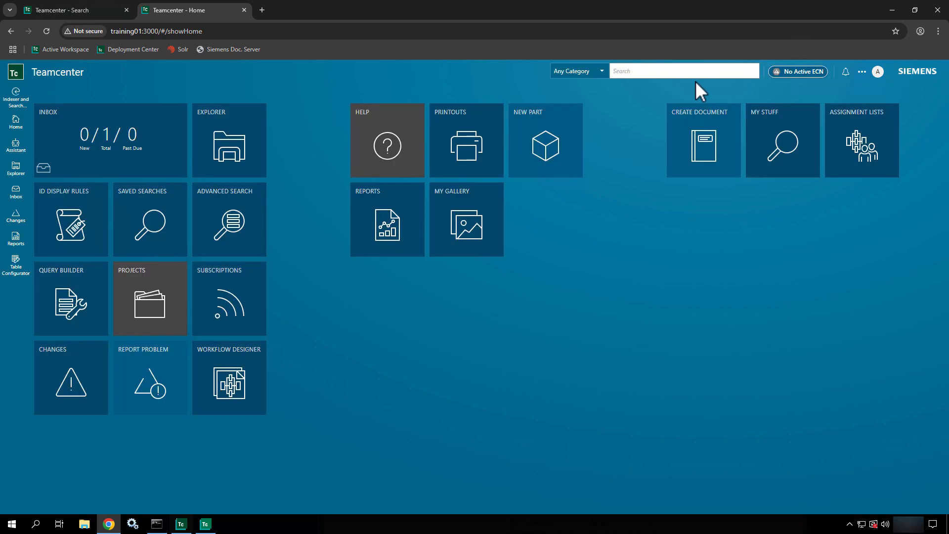
{"action": "left_click", "coordinate": [673, 74]}
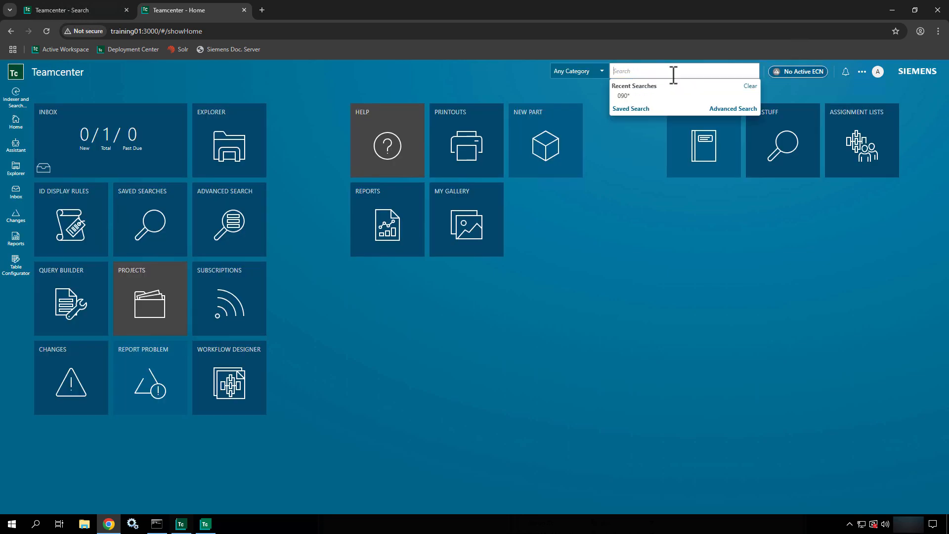
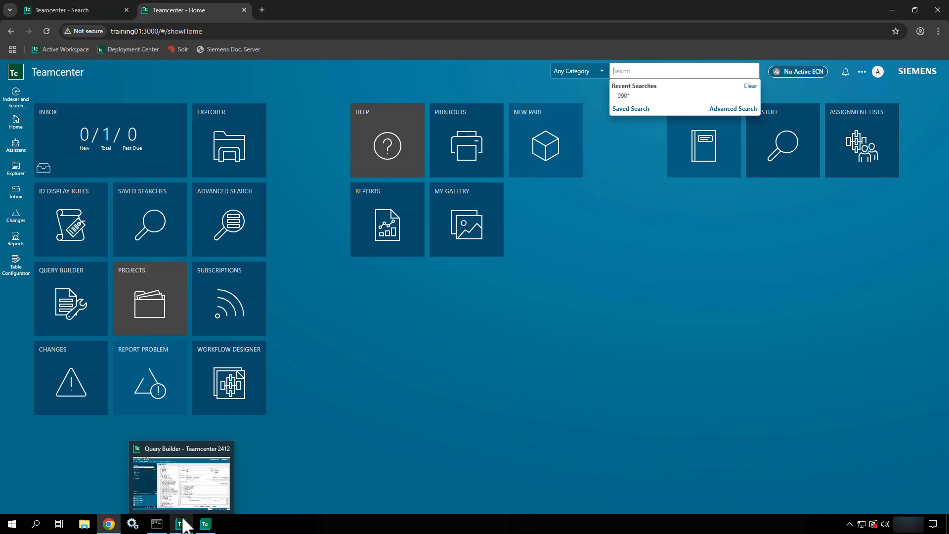
- Switch to BMIDE, examine the Awp0SearchCanFilter and Awp0SearchIsIndexed property constants of ItemRevision's acl_bits, and minimise the BMIDE window
{"action": "left_click", "coordinate": [208, 525]}
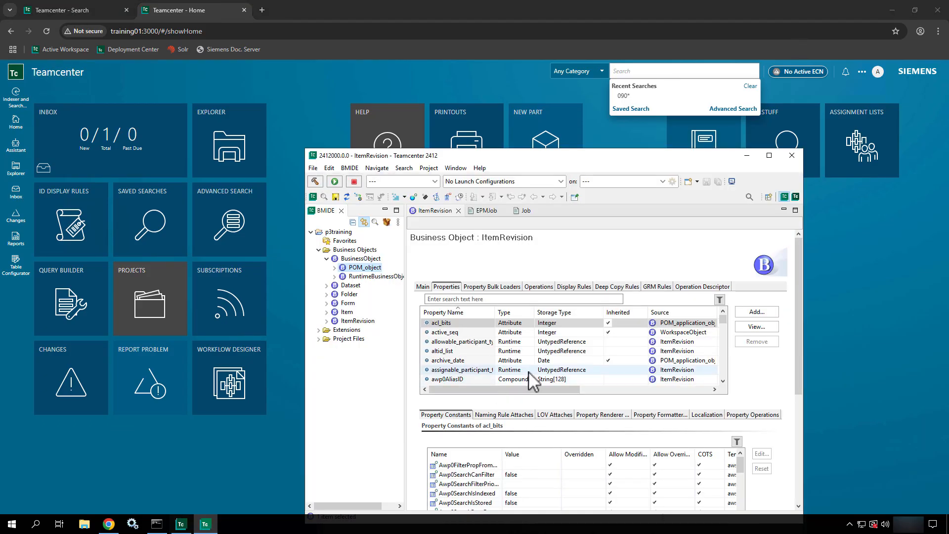
{"action": "left_click", "coordinate": [473, 475]}
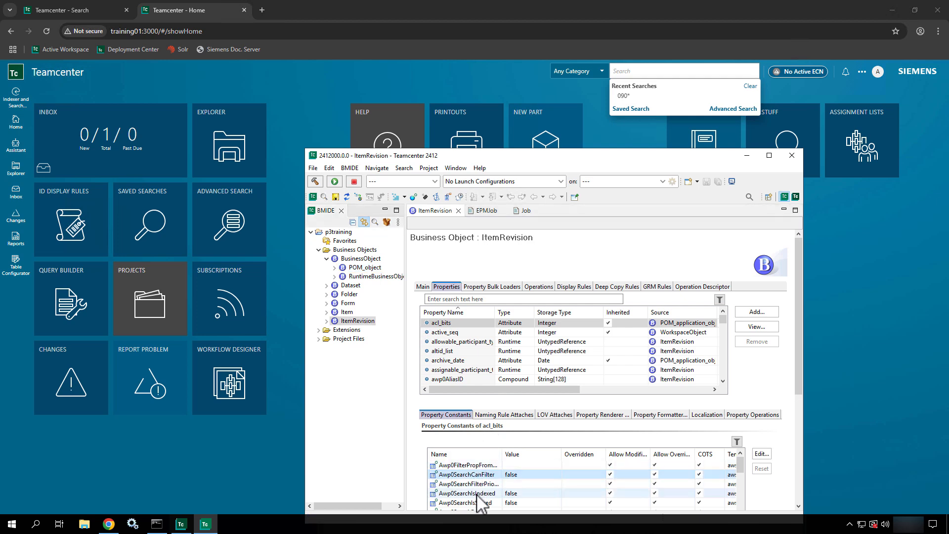
{"action": "left_click", "coordinate": [477, 493]}
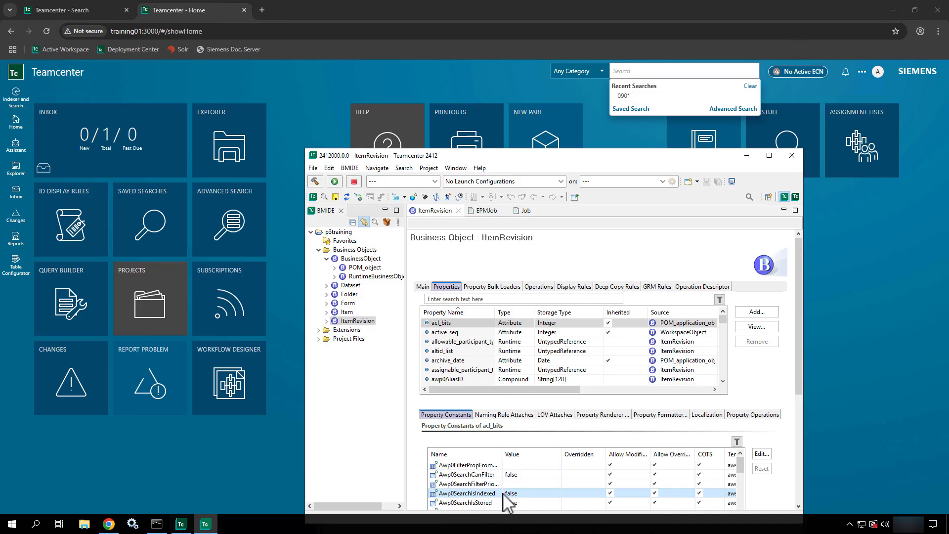
{"action": "left_click", "coordinate": [748, 156]}
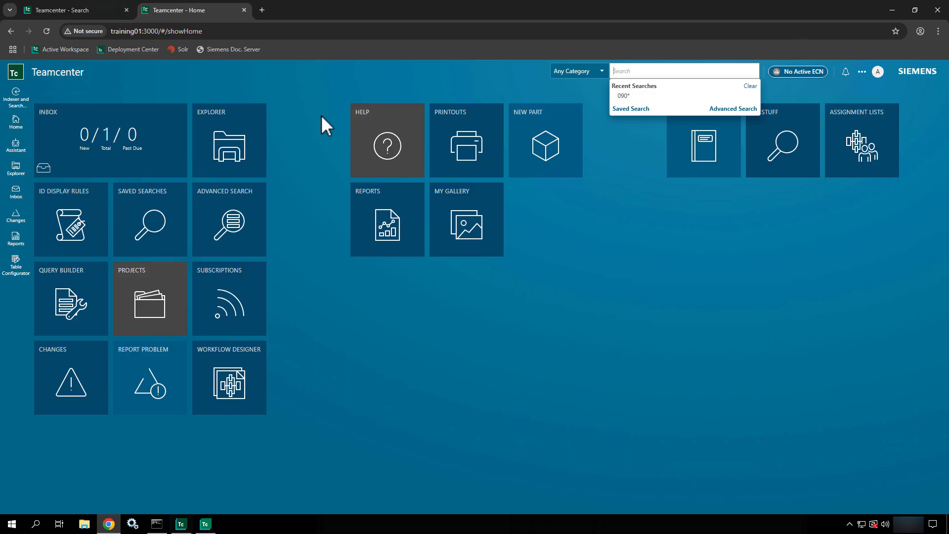
- Dismiss the recent searches and change the session workspace back to Active Admin
{"action": "left_click", "coordinate": [15, 125]}
{"action": "left_click", "coordinate": [877, 71]}
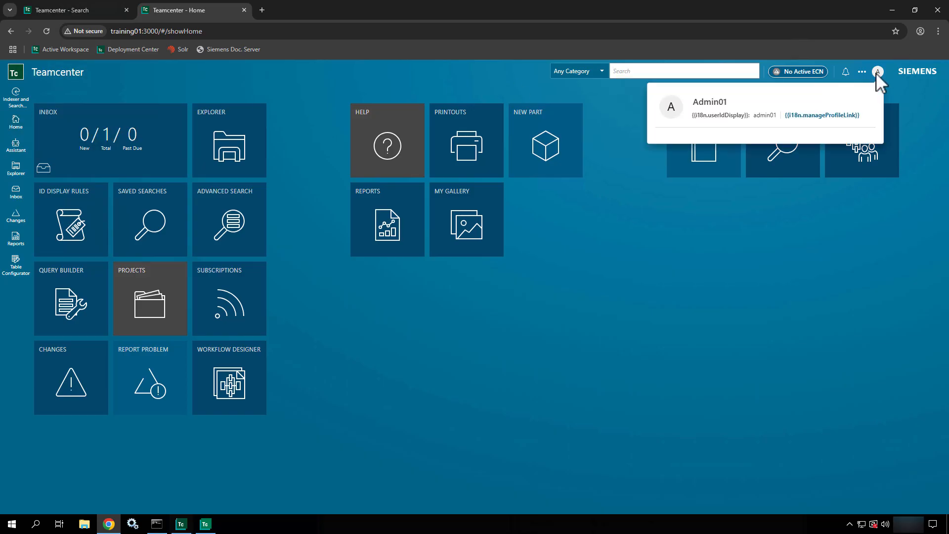
{"action": "left_click", "coordinate": [811, 149]}
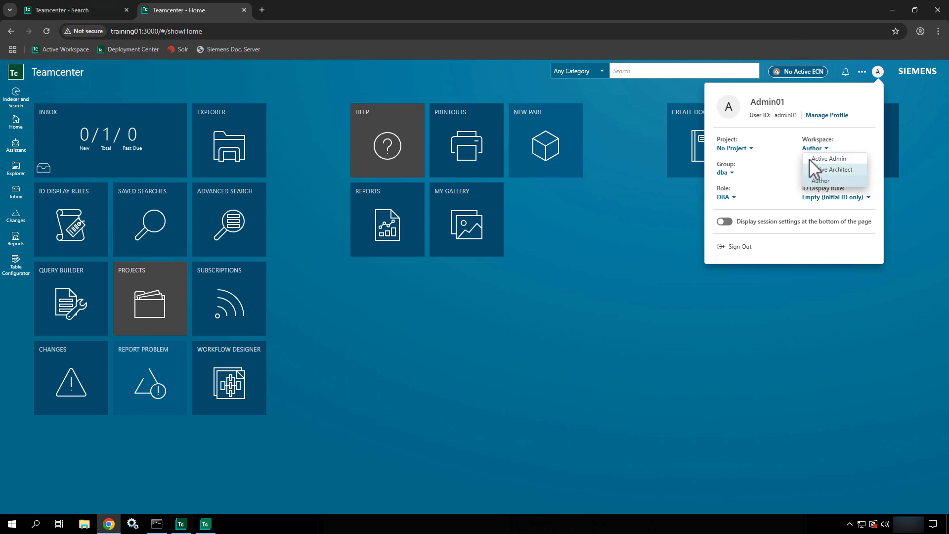
{"action": "left_click", "coordinate": [809, 158]}
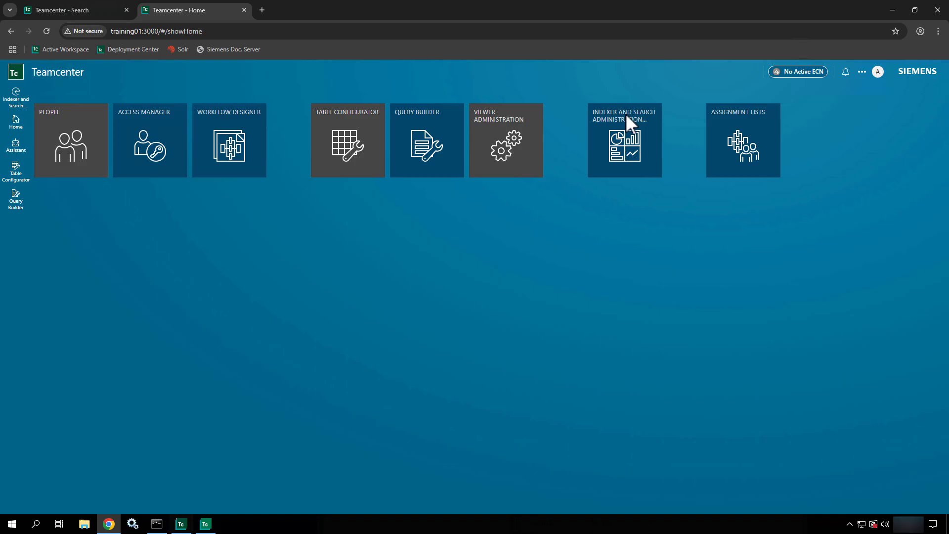
- Open the Indexer and Search Administration dashboard and review the Solr status, Solr mode, FMS status and sync triggers under Health Status
{"action": "left_click", "coordinate": [625, 115]}
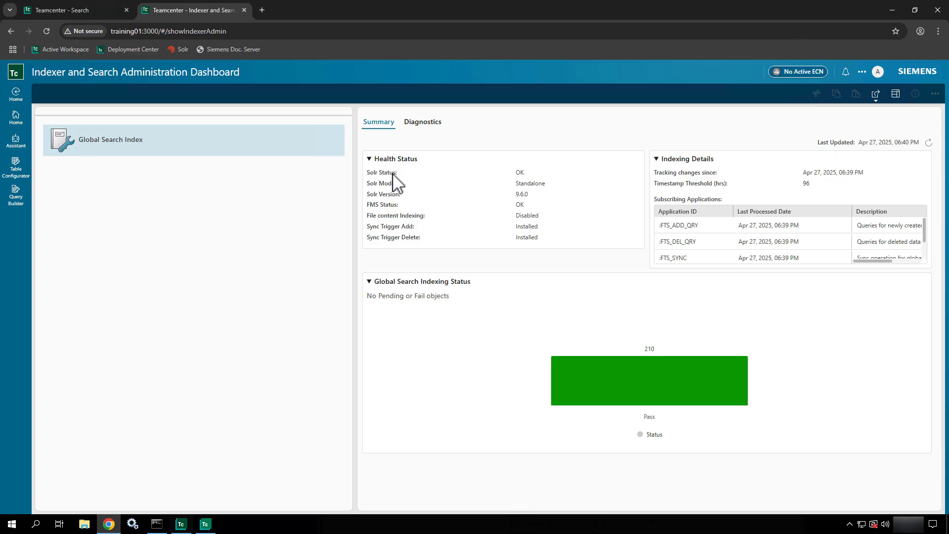
{"action": "double_click", "coordinate": [519, 173]}
{"action": "left_click_drag", "start_coordinate": [547, 185], "coordinate": [515, 184]}
{"action": "left_click_drag", "start_coordinate": [525, 204], "coordinate": [516, 205]}
{"action": "left_click_drag", "start_coordinate": [538, 226], "coordinate": [516, 227]}
- Open the Global Search Index diagnostics and set the Name criterion of the General query to *Cut*
{"action": "left_click", "coordinate": [426, 125]}
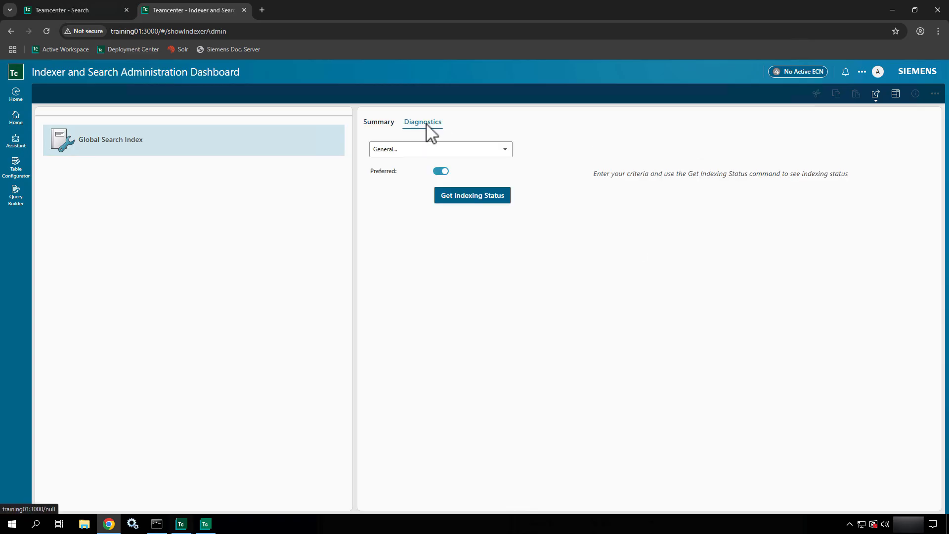
{"action": "left_click", "coordinate": [437, 225]}
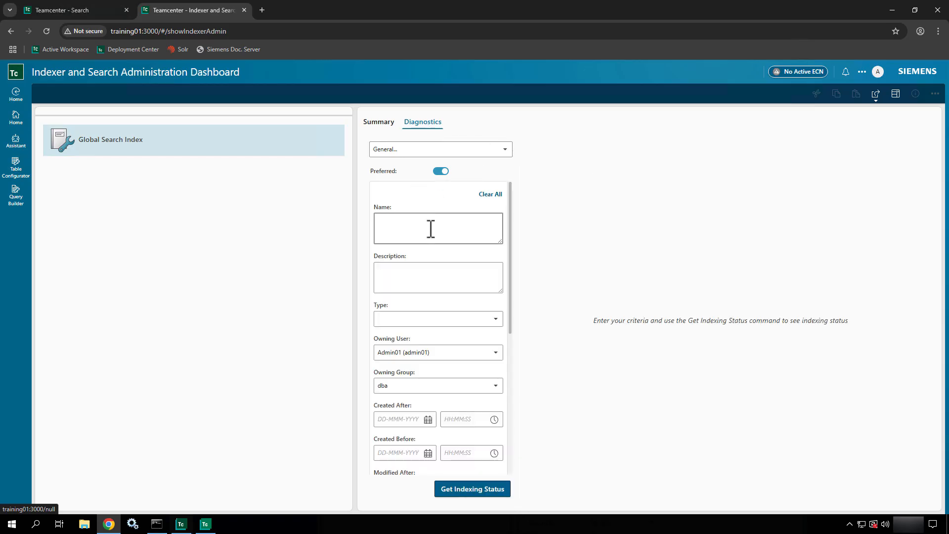
{"action": "left_click", "coordinate": [431, 229]}
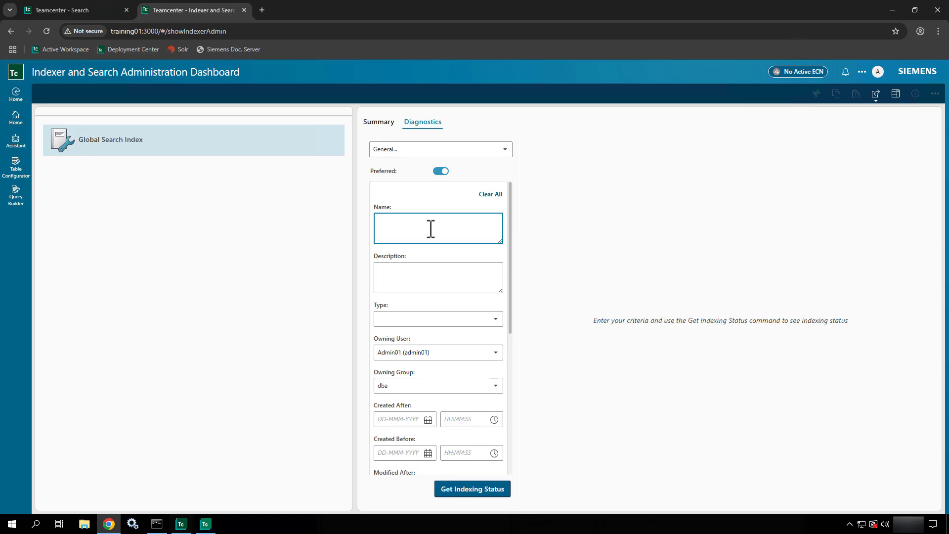
{"action": "type", "text": "*"}
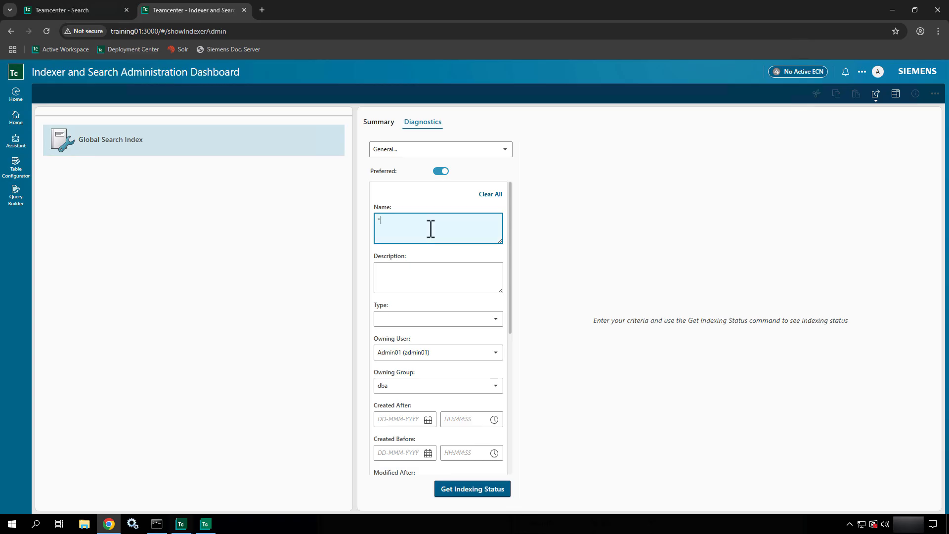
{"action": "type", "text": "Cut*"}
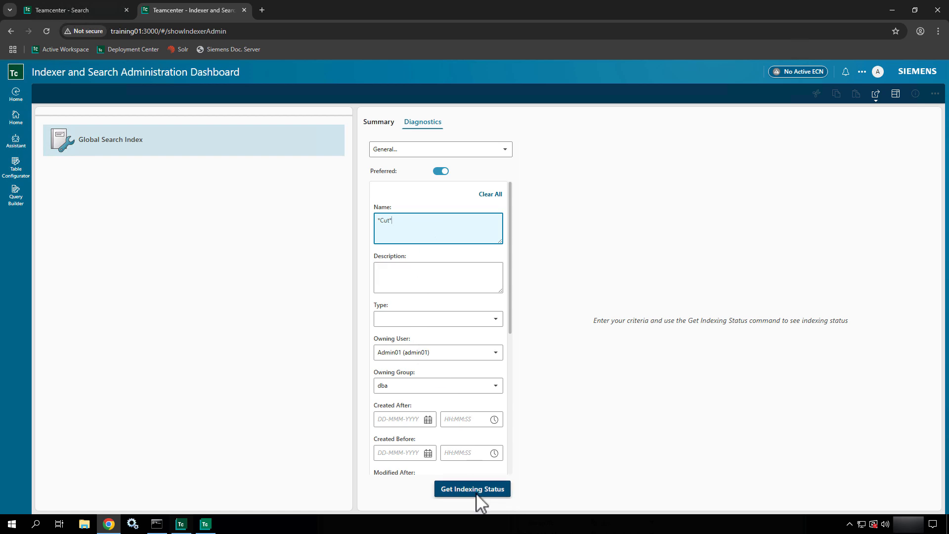
- Clear the Owning User and Owning Group criteria and get the indexing status of the matching objects
{"action": "left_click", "coordinate": [474, 349]}
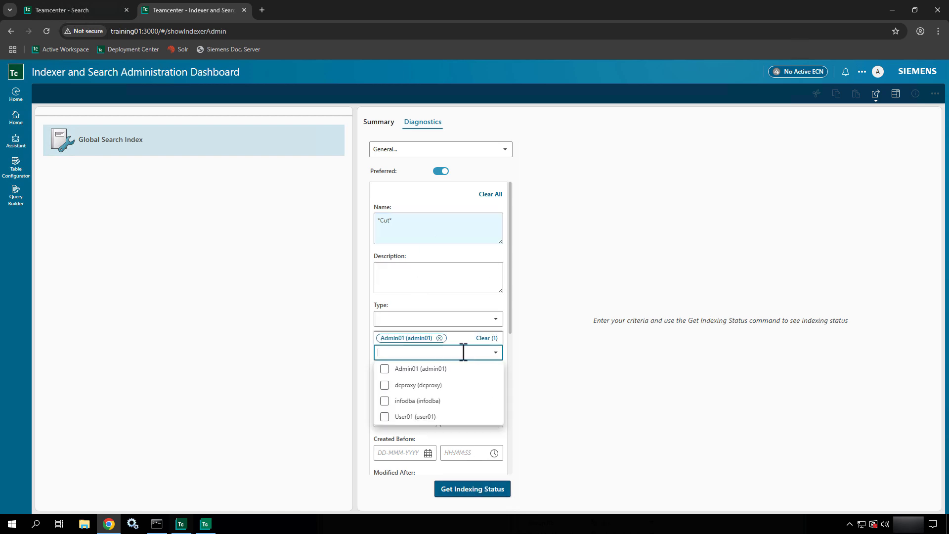
{"action": "left_click", "coordinate": [439, 338]}
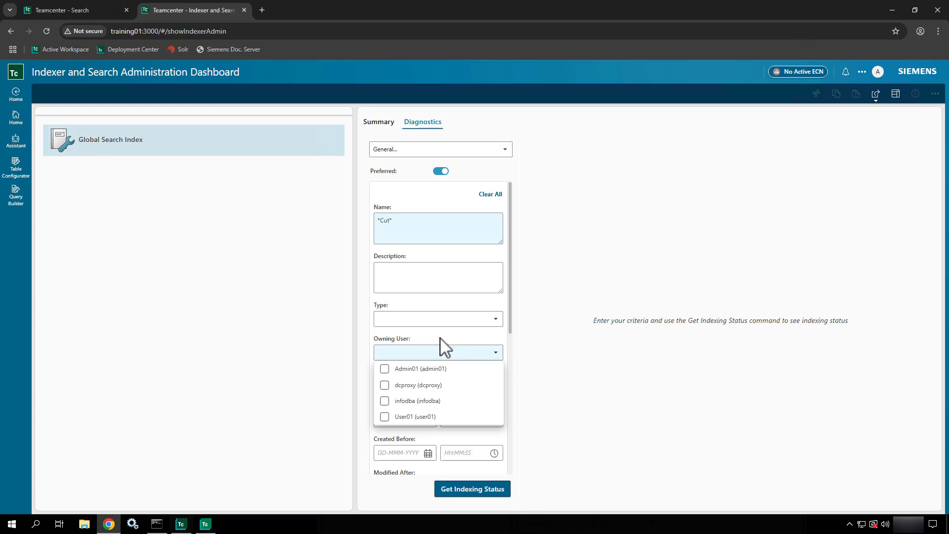
{"action": "left_click", "coordinate": [316, 398]}
{"action": "left_click", "coordinate": [411, 387]}
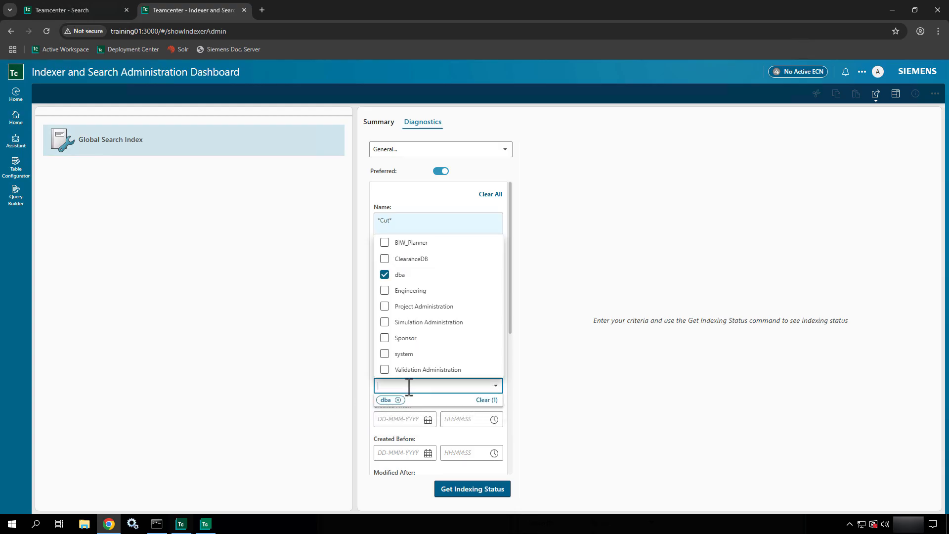
{"action": "left_click", "coordinate": [398, 399]}
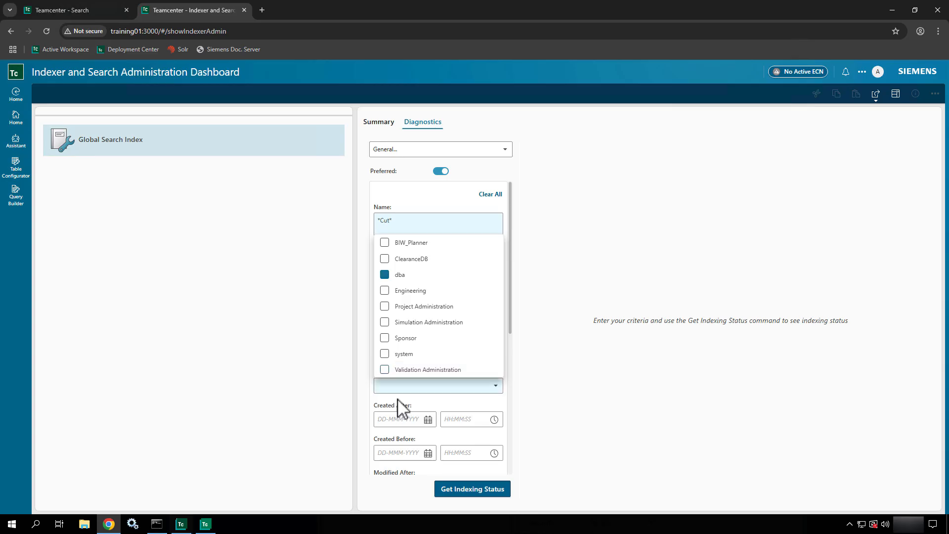
{"action": "left_click", "coordinate": [254, 441]}
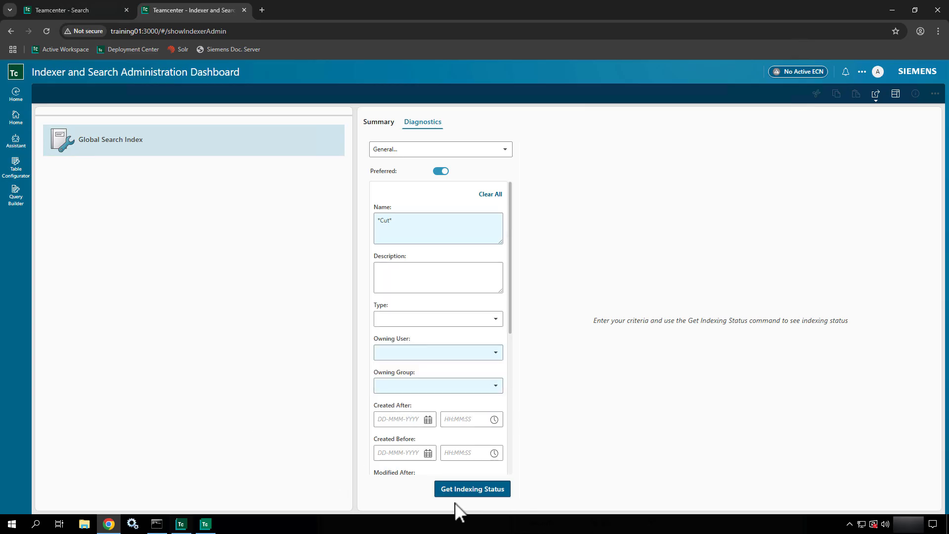
{"action": "left_click", "coordinate": [472, 493]}
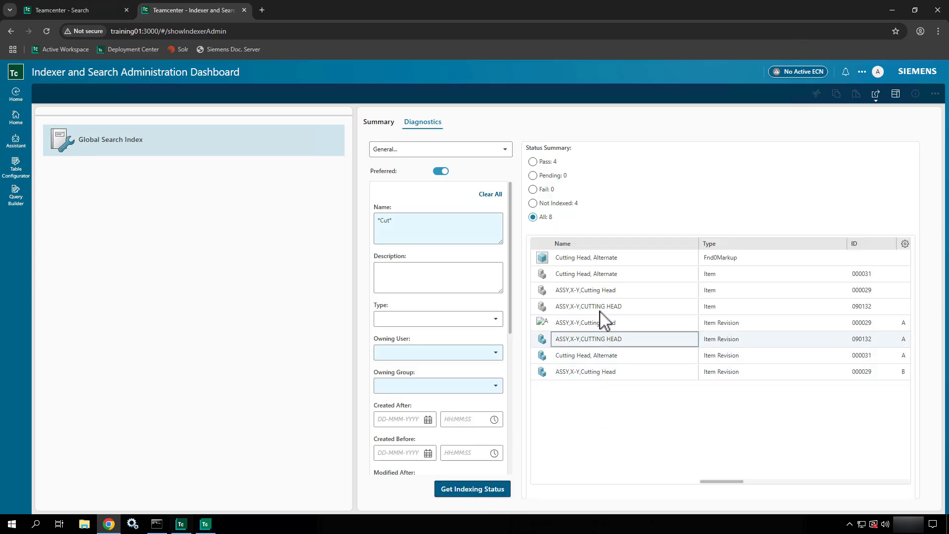
- Review the listed Cutting Head objects and the status descriptions, and filter the results to Pass
{"action": "left_click", "coordinate": [610, 270]}
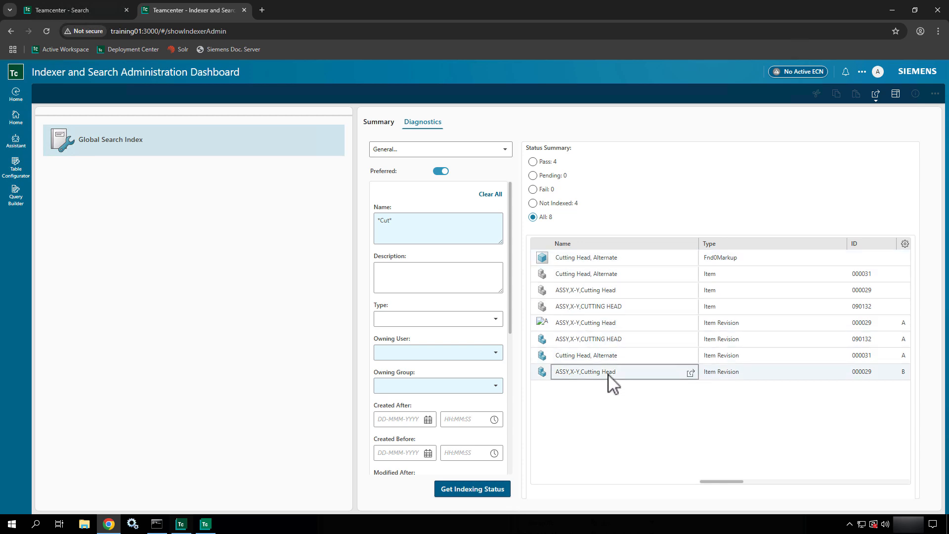
{"action": "mouse_move", "coordinate": [553, 168]}
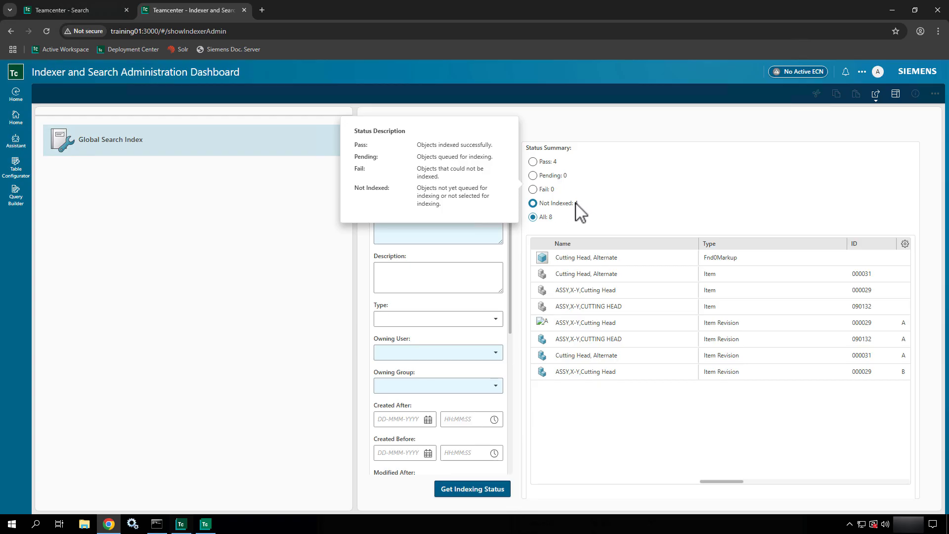
{"action": "left_click", "coordinate": [599, 274]}
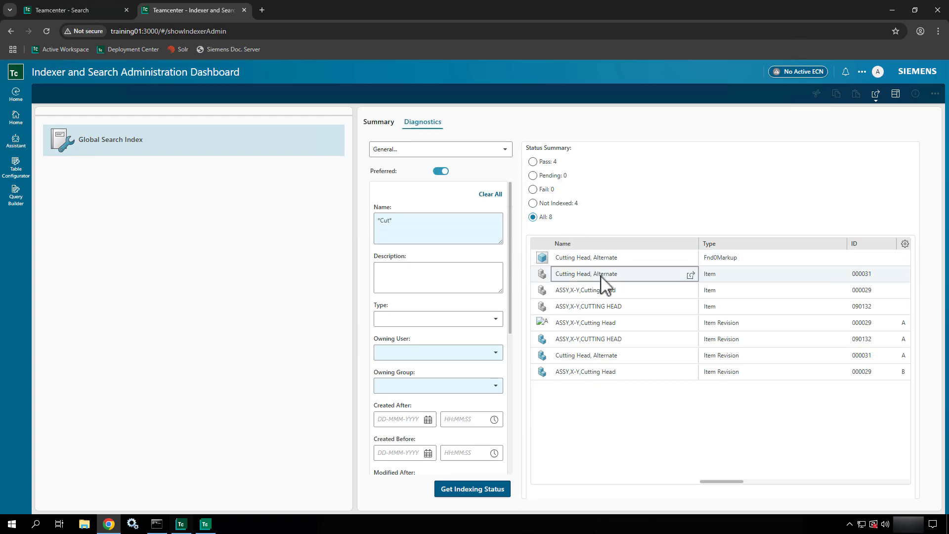
{"action": "left_click", "coordinate": [600, 290]}
{"action": "left_click", "coordinate": [602, 307]}
{"action": "left_click", "coordinate": [603, 322]}
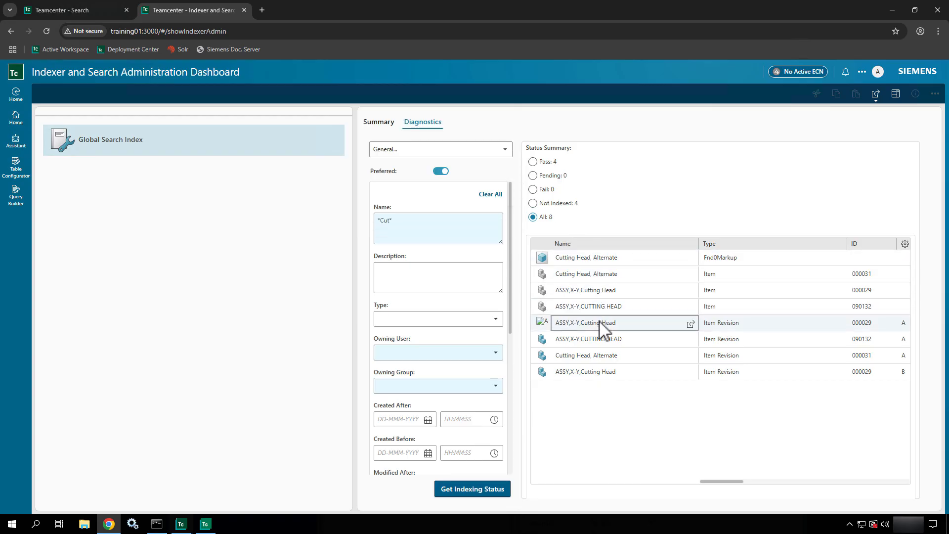
{"action": "left_click", "coordinate": [611, 307]}
{"action": "left_click", "coordinate": [608, 277]}
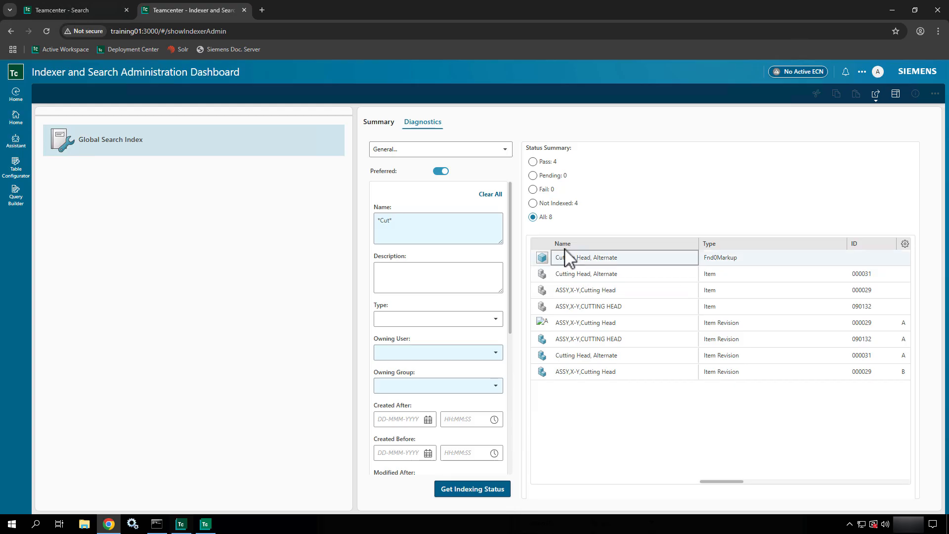
{"action": "left_click", "coordinate": [533, 163]}
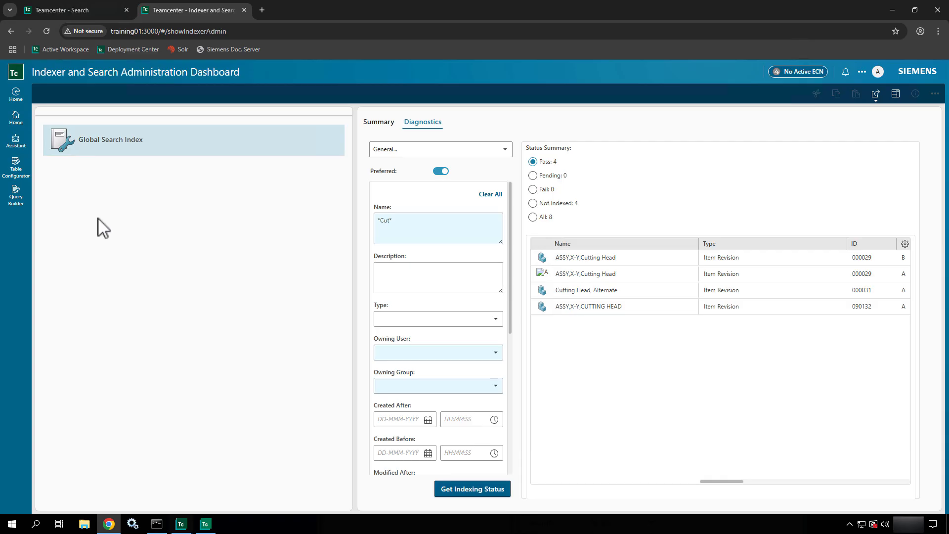
- Open Workflow Designer from the home page and show the assignments of the CR Process template in an enlarged lower pane
{"action": "left_click", "coordinate": [15, 112]}
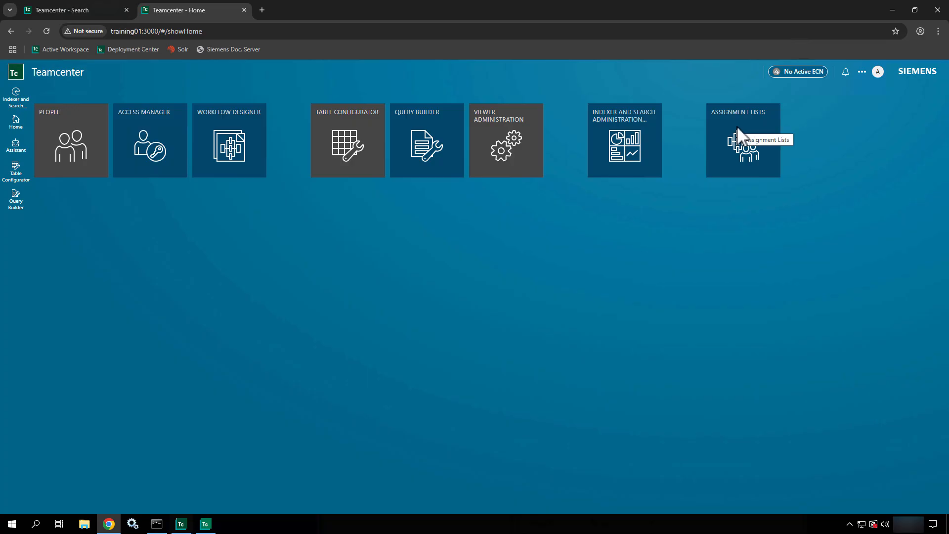
{"action": "left_click", "coordinate": [227, 127]}
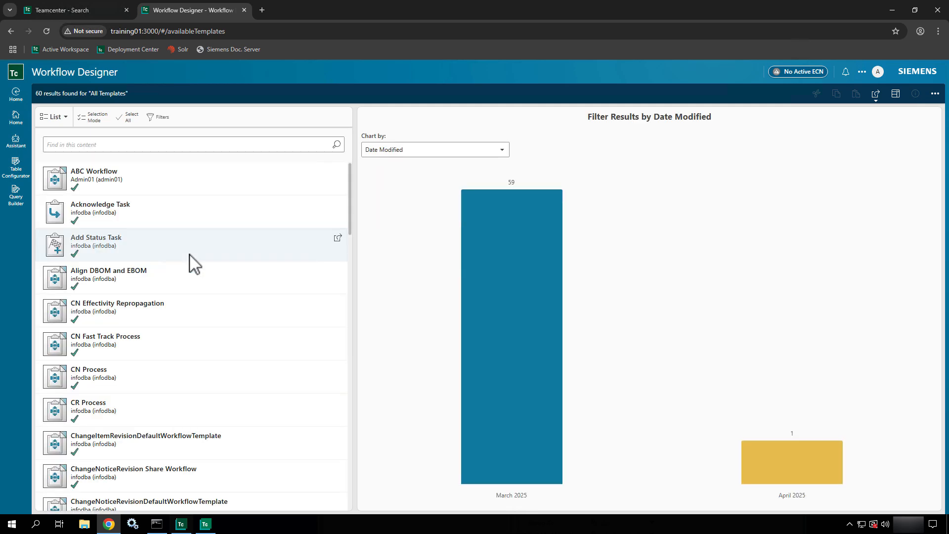
{"action": "left_click", "coordinate": [191, 400]}
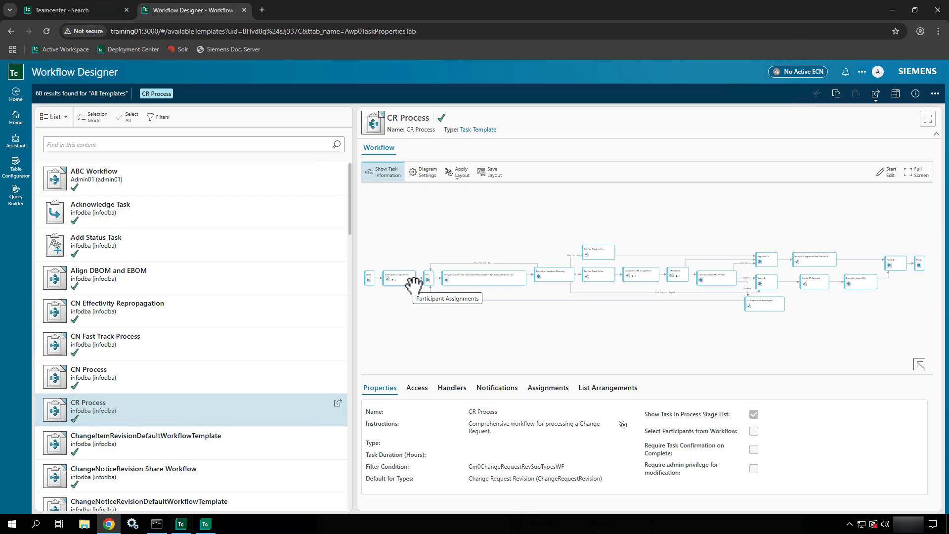
{"action": "left_click", "coordinate": [565, 389]}
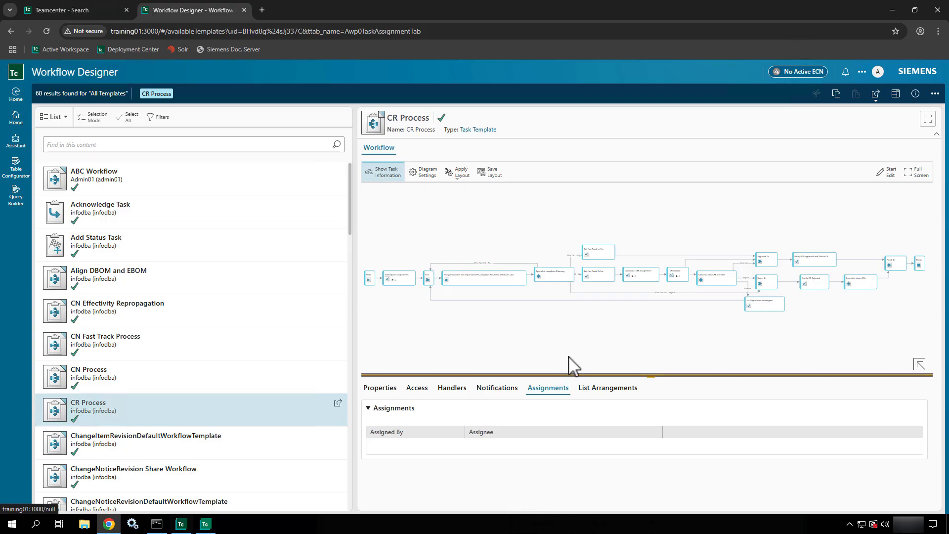
{"action": "left_click_drag", "start_coordinate": [564, 374], "coordinate": [546, 299]}
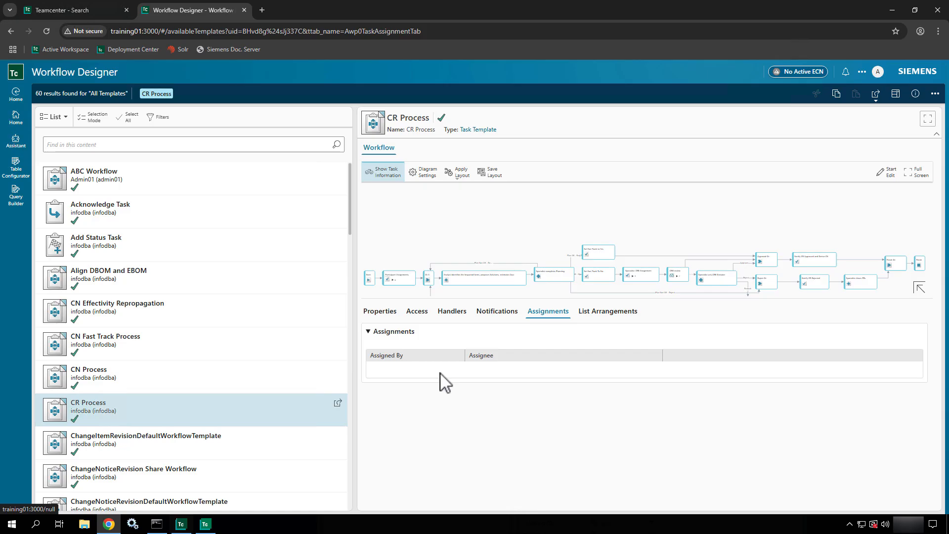
- Show the list arrangements of CR Process and expand the tasks Set Fast Track To No and Set Fast Track to Yes
{"action": "left_click", "coordinate": [618, 312]}
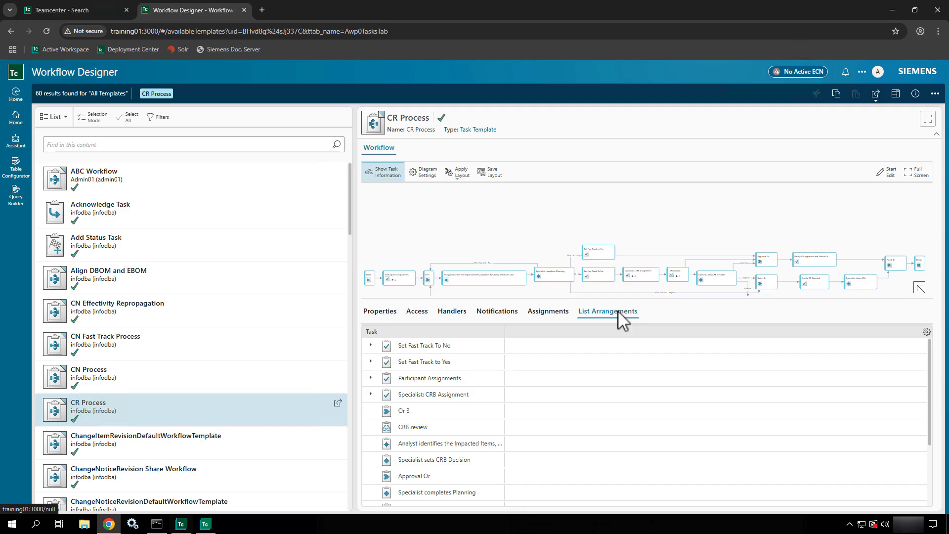
{"action": "left_click", "coordinate": [432, 347]}
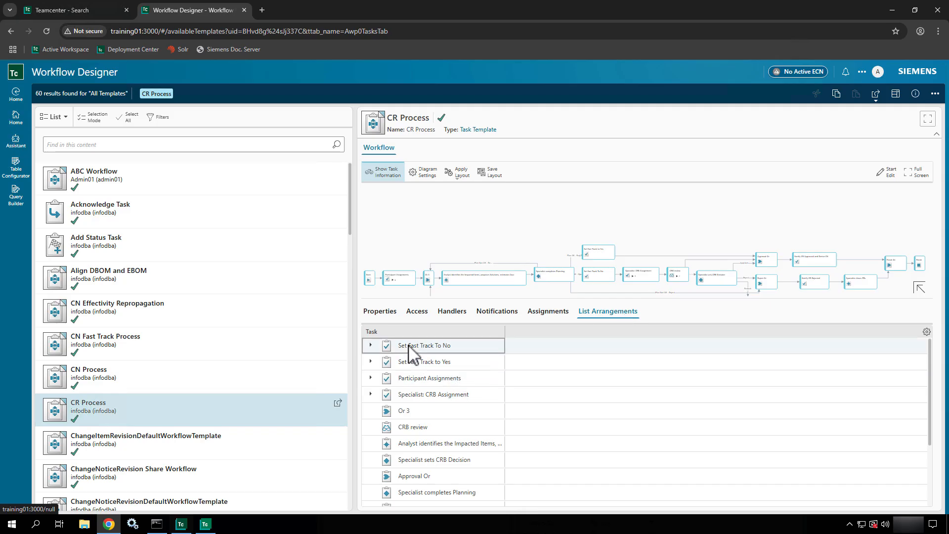
{"action": "left_click", "coordinate": [371, 345]}
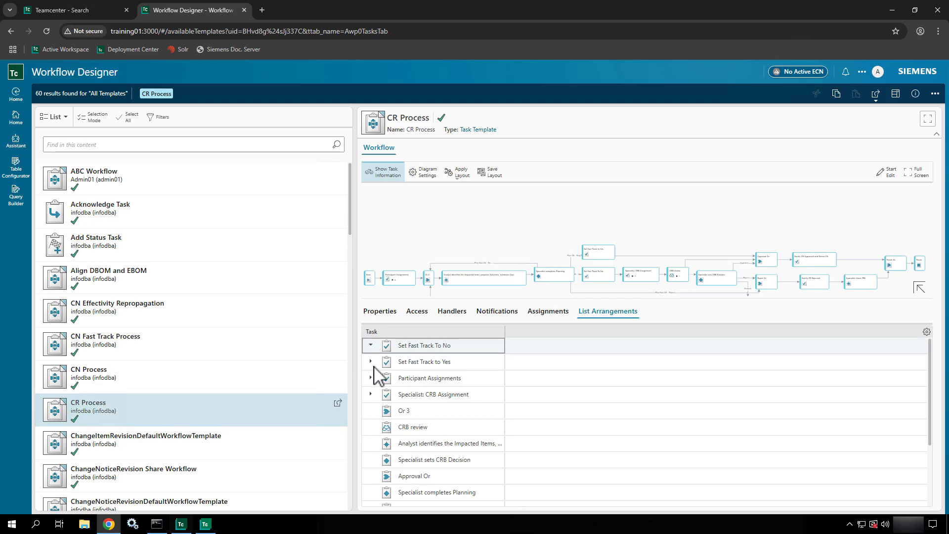
{"action": "left_click", "coordinate": [374, 367]}
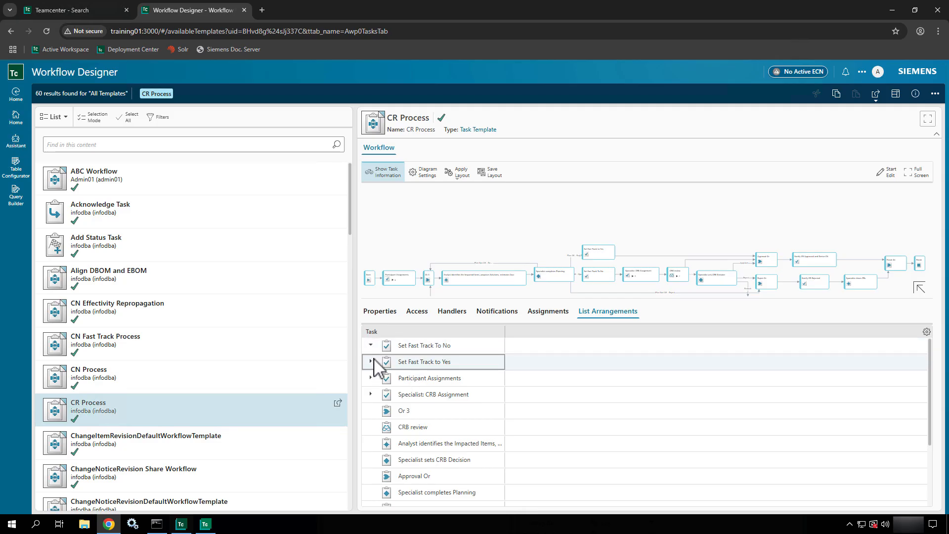
{"action": "left_click", "coordinate": [371, 362]}
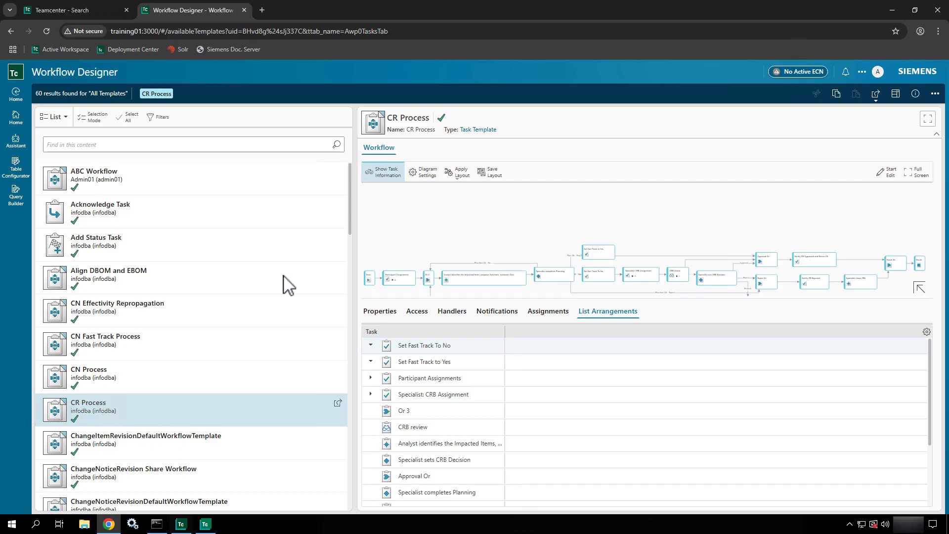
- Open Assignment Lists from the home page and start creating an assignment list with the ABC Workflow template
{"action": "left_click", "coordinate": [13, 119]}
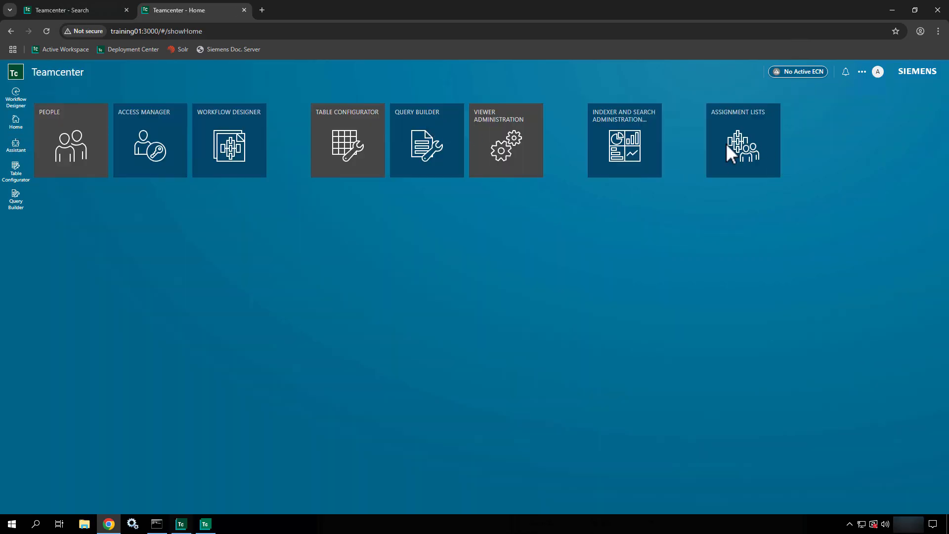
{"action": "left_click", "coordinate": [727, 145]}
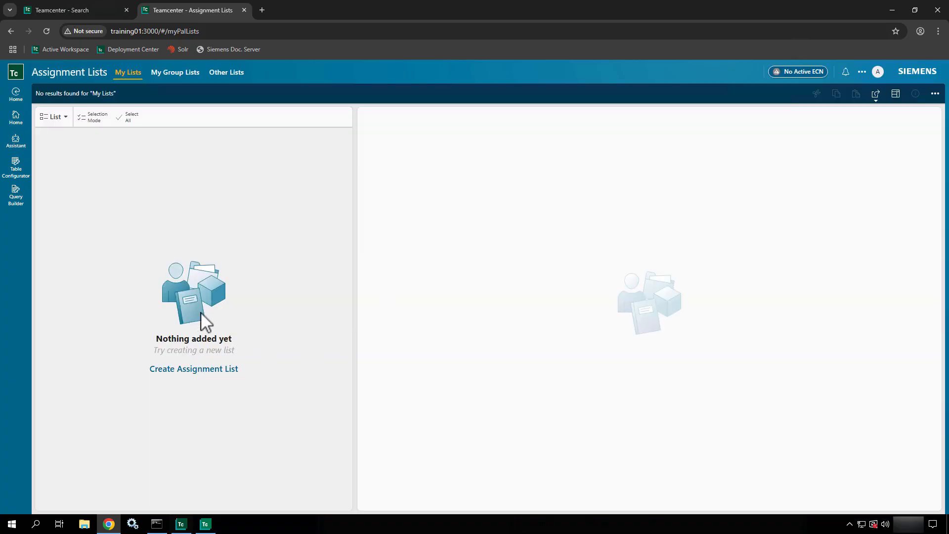
{"action": "left_click", "coordinate": [191, 369]}
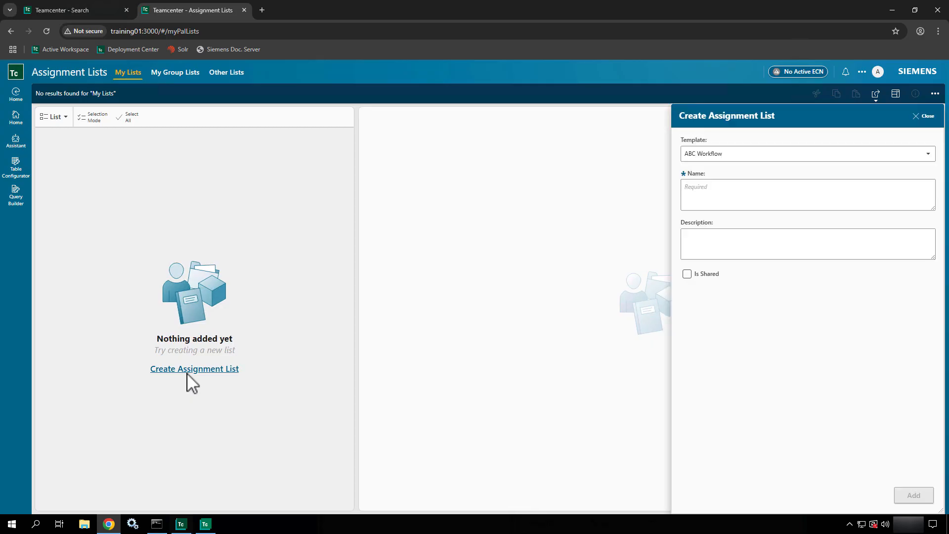
{"action": "left_click", "coordinate": [729, 184]}
{"action": "type", "text": "Req"}
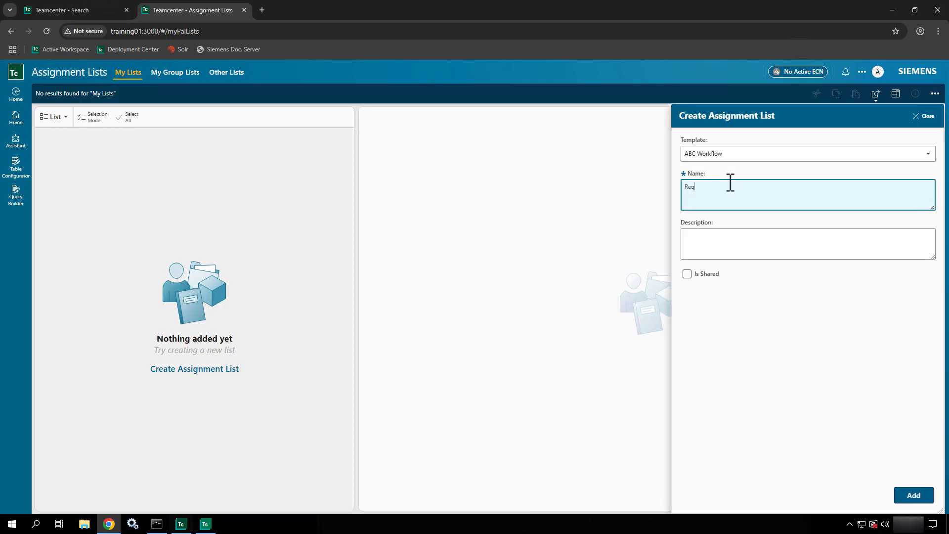
{"action": "type", "text": "uiremen"}
{"action": "key", "text": "BackSpace"}
{"action": "key", "text": "BackSpace"}
{"action": "key", "text": "BackSpace"}
{"action": "key", "text": "BackSpace"}
{"action": "key", "text": "BackSpace"}
{"action": "key", "text": "BackSpace"}
{"action": "key", "text": "BackSpace"}
{"action": "key", "text": "BackSpace"}
{"action": "key", "text": "BackSpace"}
{"action": "key", "text": "BackSpace"}
- Name the assignment list CR List, add it, and open its ABC Workflow template
{"action": "type", "text": "CR List"}
{"action": "left_click", "coordinate": [921, 498]}
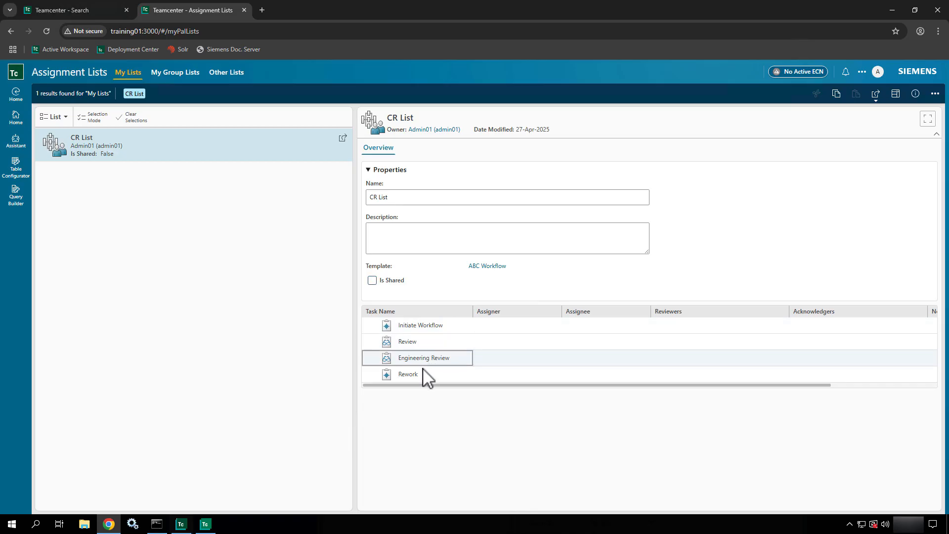
{"action": "left_click", "coordinate": [493, 267]}
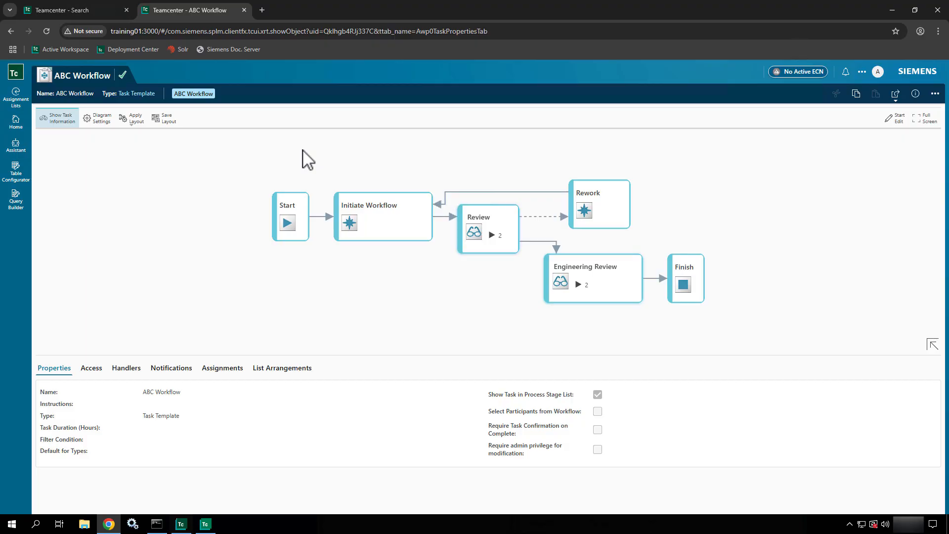
- Bring the browser tab with the 090* search results back to the home page and return to the ABC Workflow tab
{"action": "left_click", "coordinate": [77, 7]}
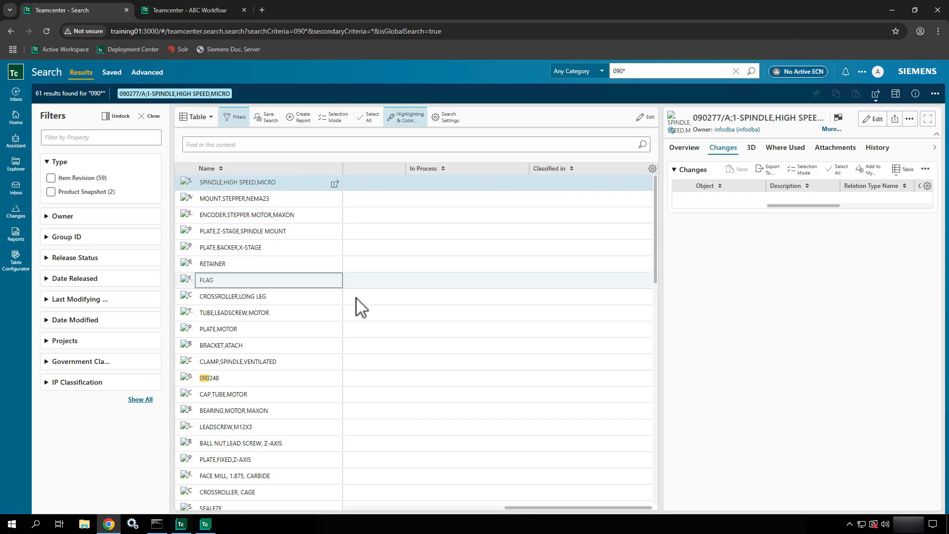
{"action": "left_click", "coordinate": [10, 124]}
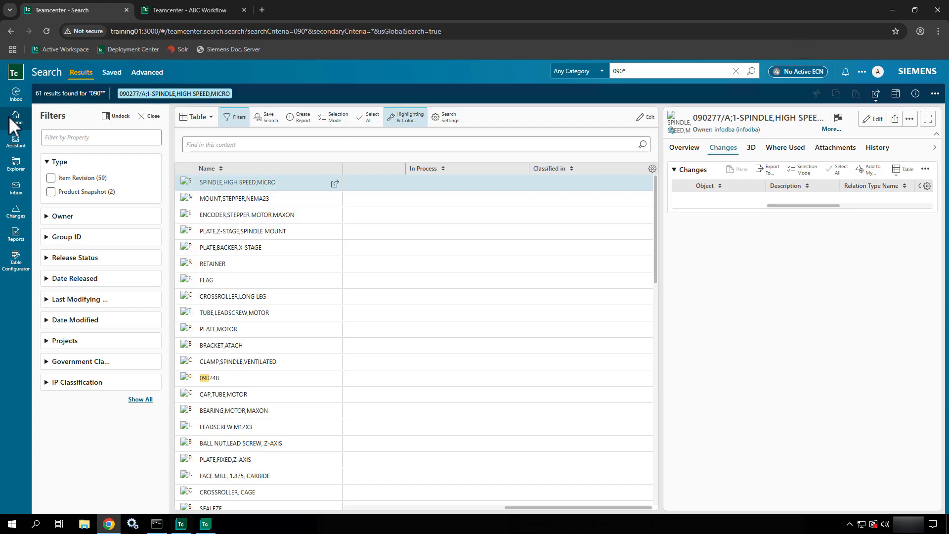
{"action": "left_click", "coordinate": [213, 10]}
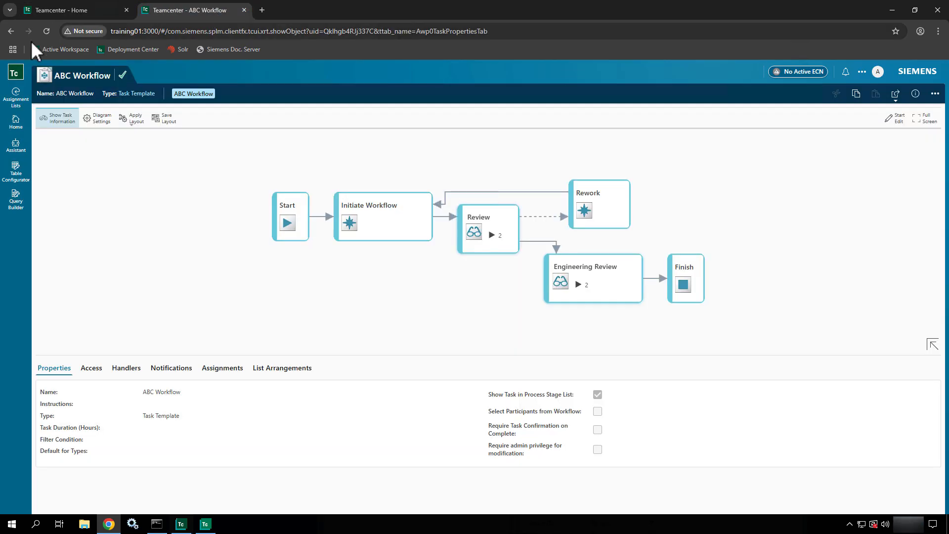
- Return to Assignment Lists, select CR List and start editing it
{"action": "left_click", "coordinate": [17, 96]}
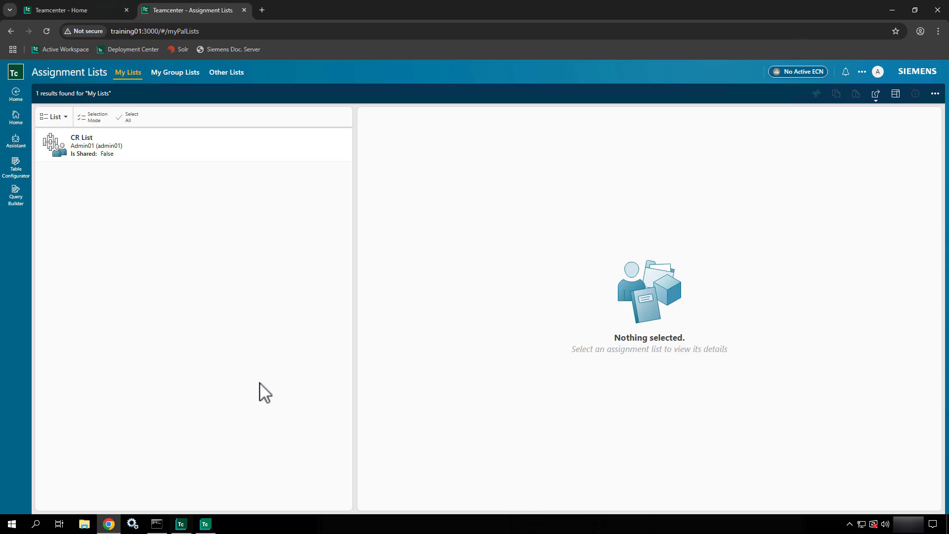
{"action": "left_click", "coordinate": [206, 149]}
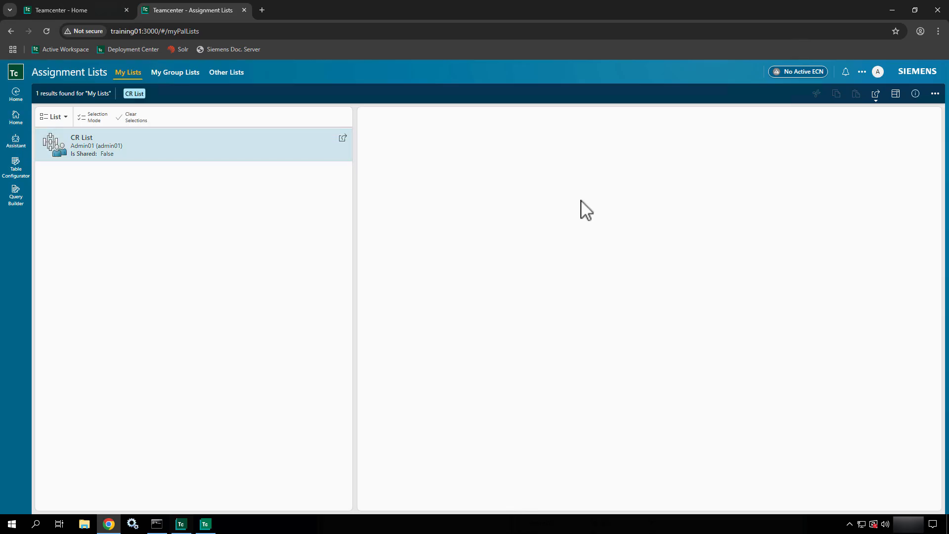
{"action": "left_click", "coordinate": [936, 94]}
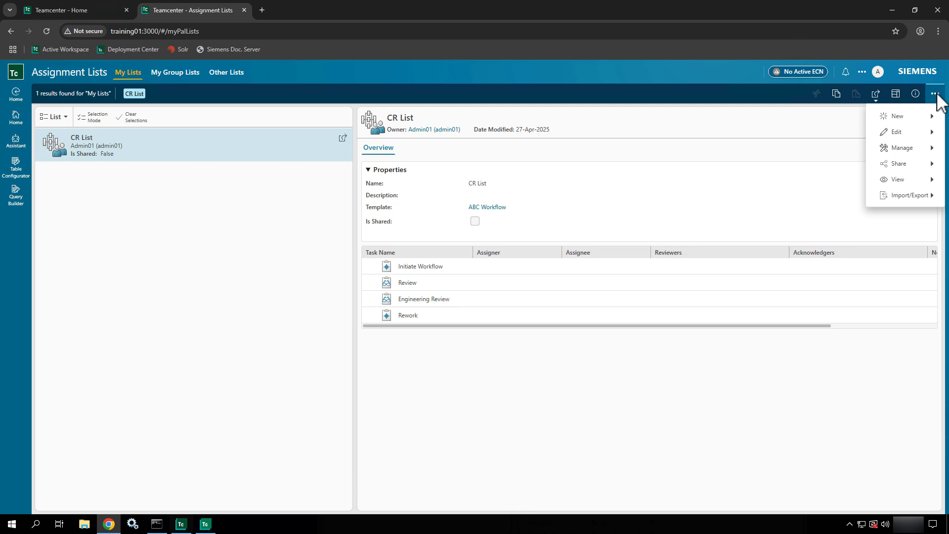
{"action": "left_click", "coordinate": [889, 139]}
{"action": "left_click", "coordinate": [843, 139]}
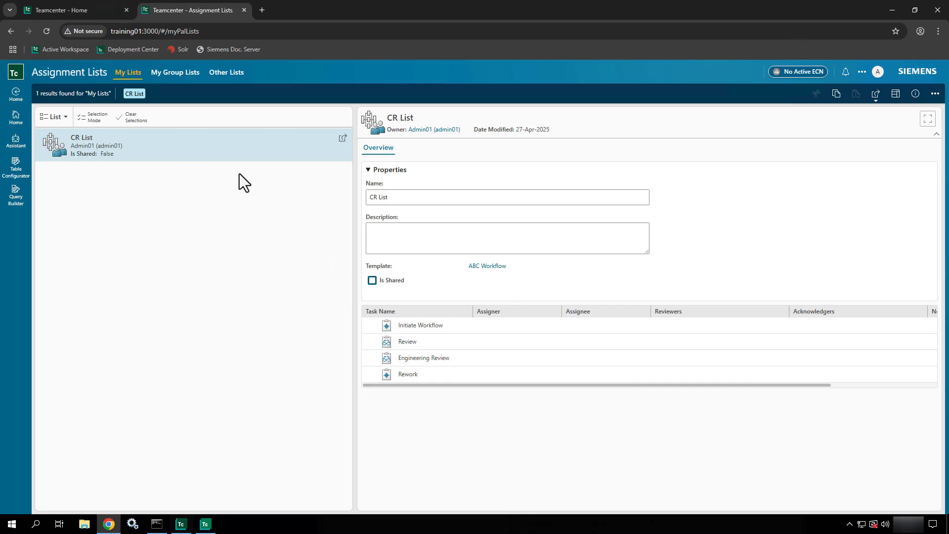
- View the task assignments of Initiate Workflow and close them without assigning anyone
{"action": "left_click", "coordinate": [428, 326]}
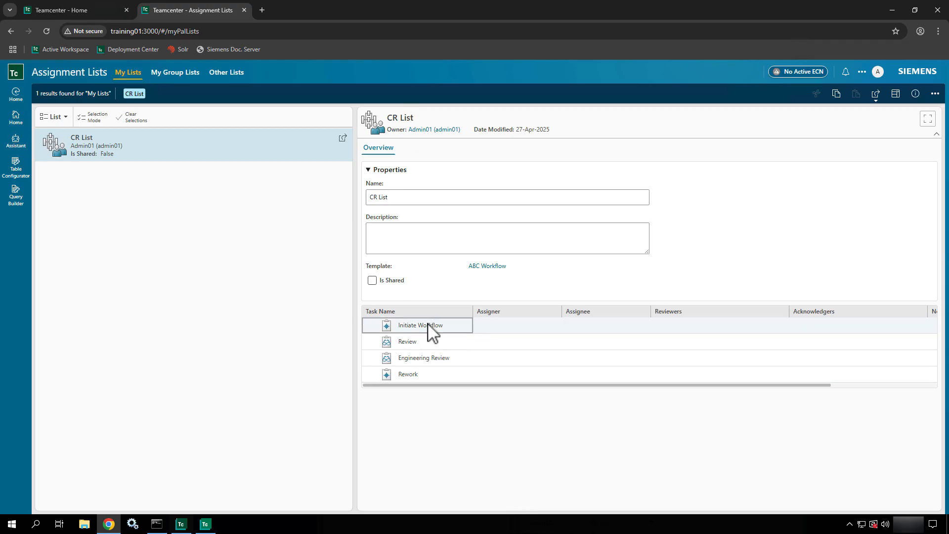
{"action": "left_click", "coordinate": [428, 325]}
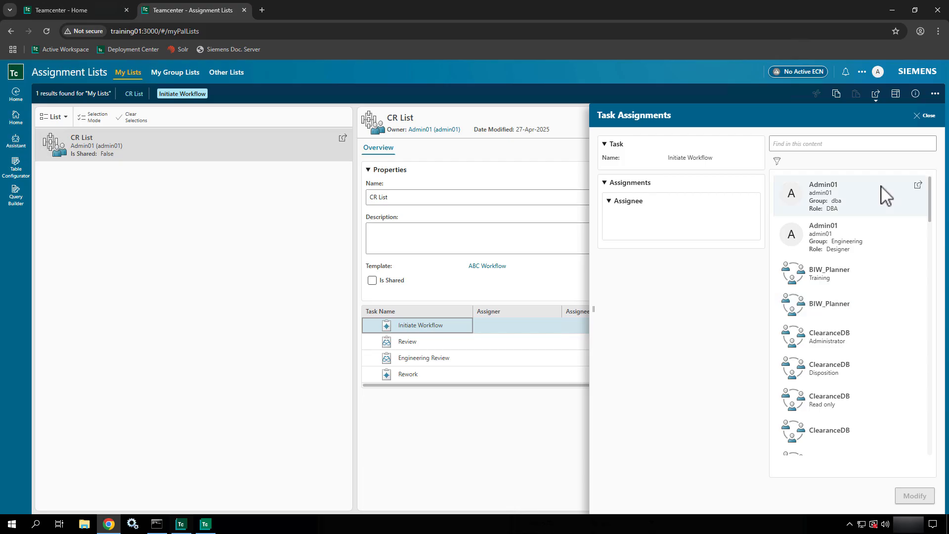
{"action": "left_click", "coordinate": [926, 113]}
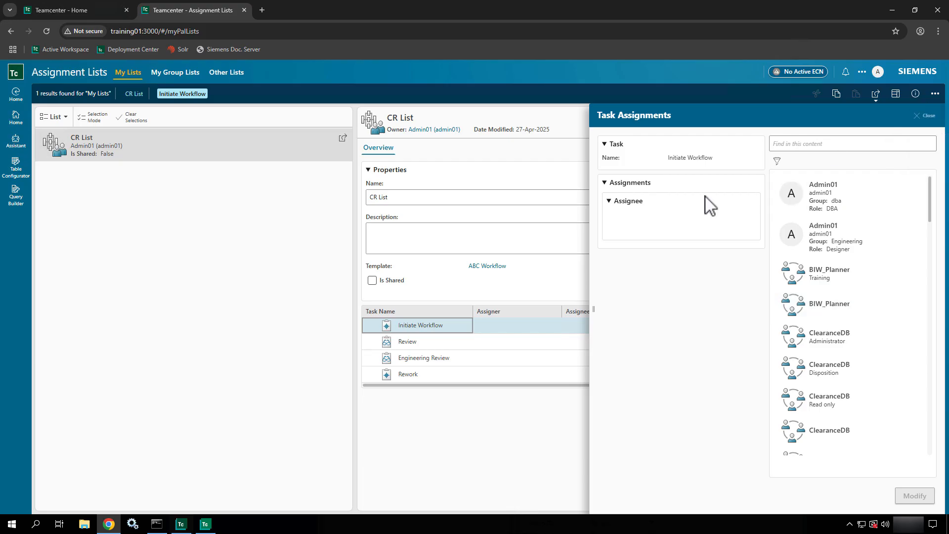
- Assign the whole Engineering group as reviewer of the Review task and apply the modification
{"action": "left_click", "coordinate": [450, 343]}
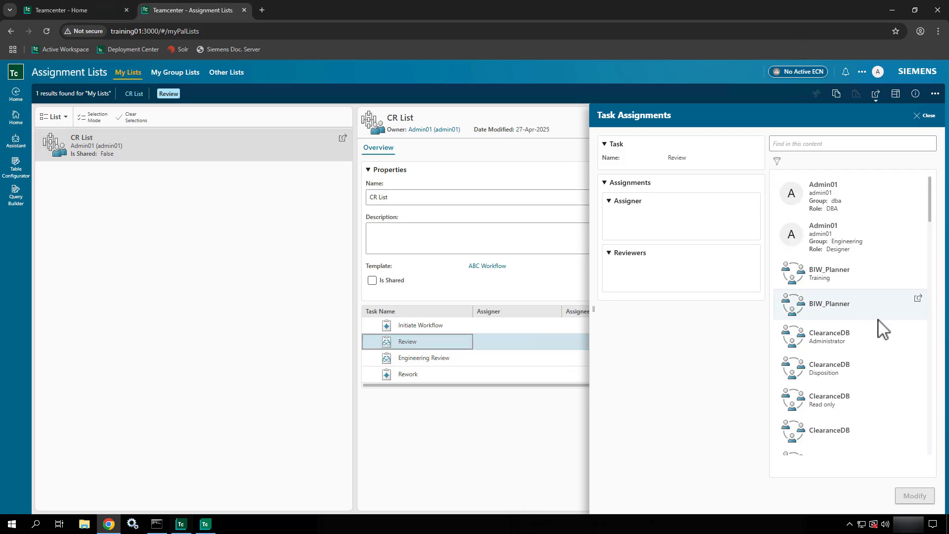
{"action": "scroll", "coordinate": [845, 364], "scroll_direction": "down", "scroll_amount": 10}
{"action": "scroll", "coordinate": [848, 368], "scroll_direction": "down", "scroll_amount": 1}
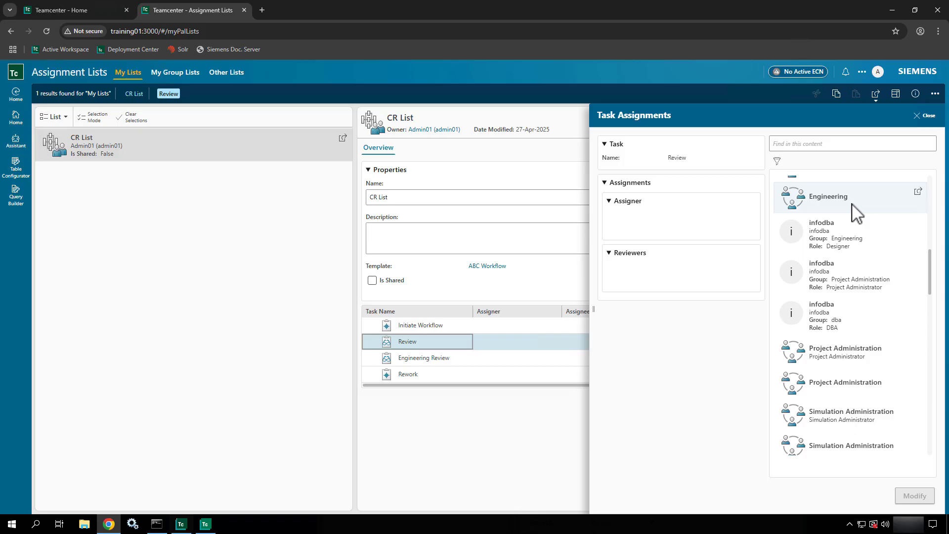
{"action": "scroll", "coordinate": [855, 212], "scroll_direction": "up", "scroll_amount": 1}
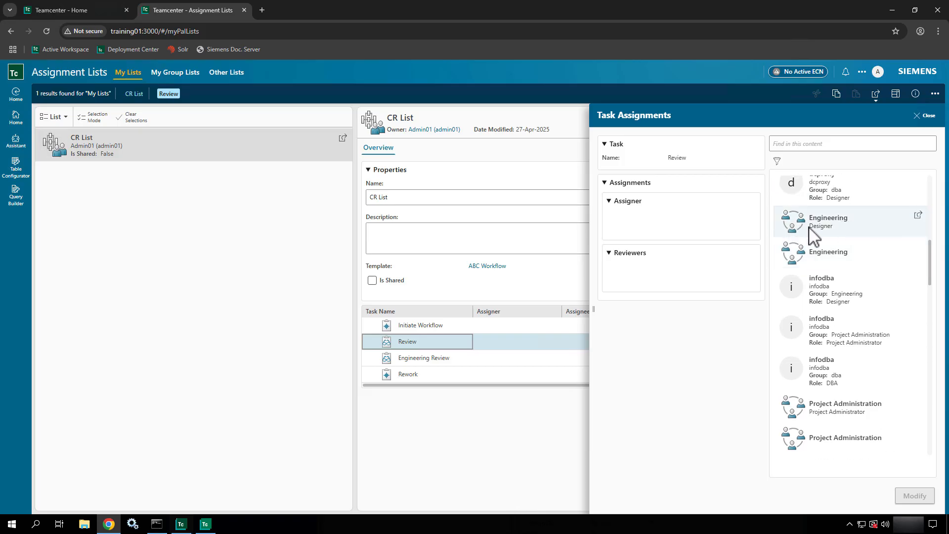
{"action": "left_click", "coordinate": [813, 261]}
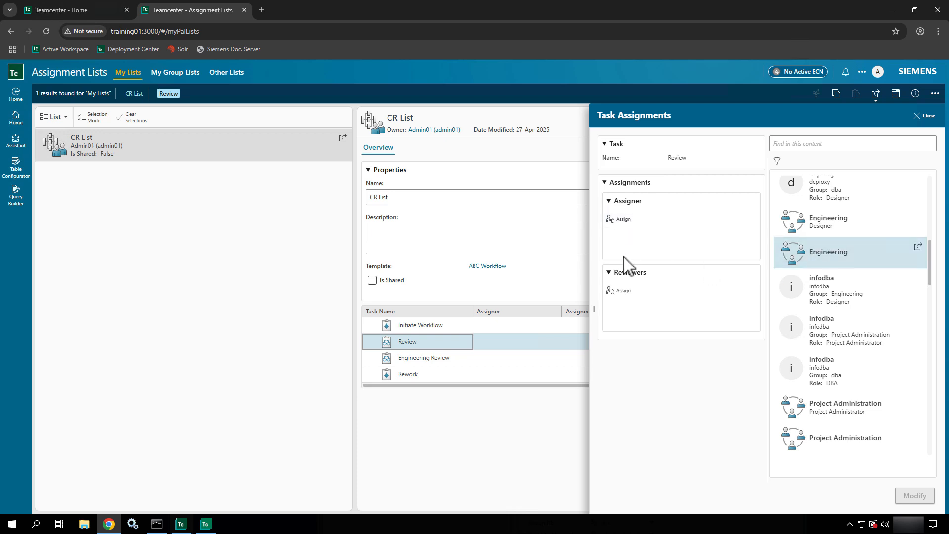
{"action": "left_click", "coordinate": [620, 288]}
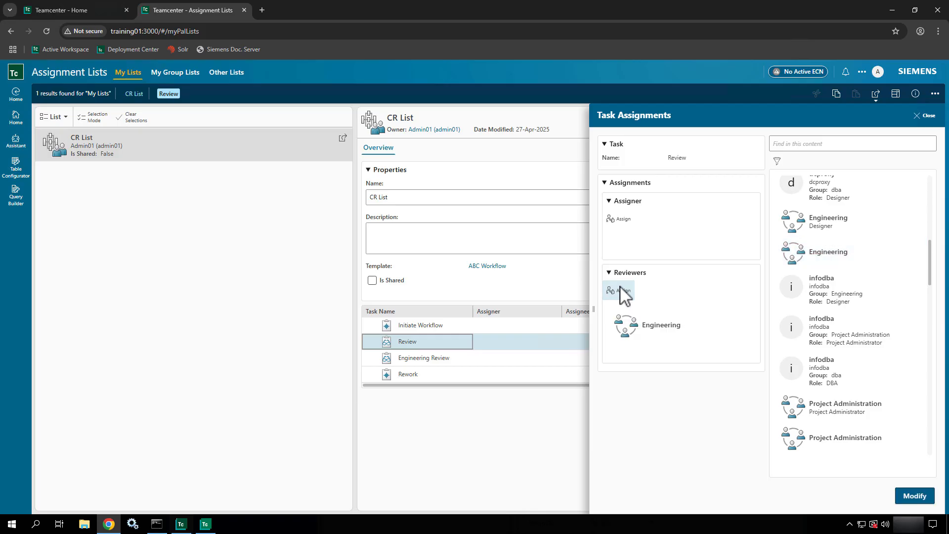
{"action": "left_click", "coordinate": [913, 499]}
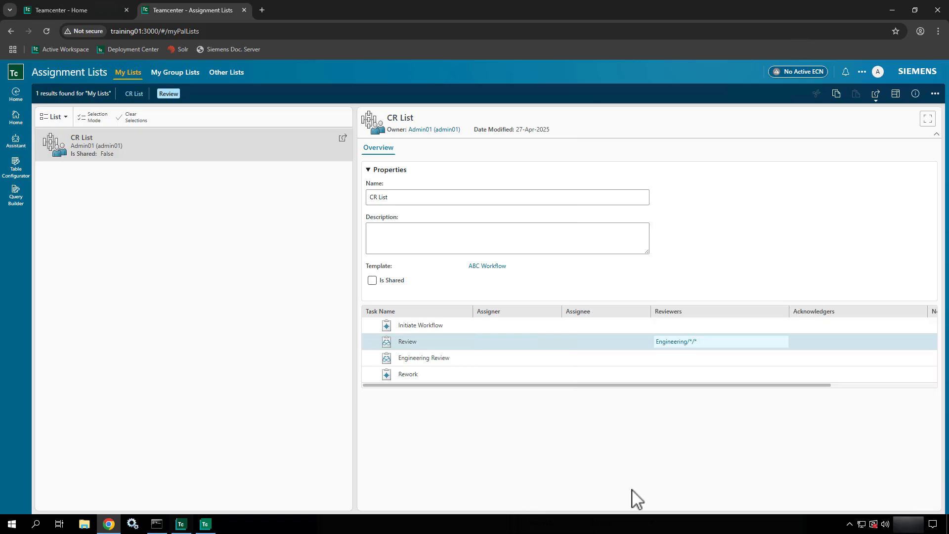
- Assign the Designer role of the Engineering group as reviewer of the Engineering Review task and apply the modification
{"action": "left_click", "coordinate": [414, 359]}
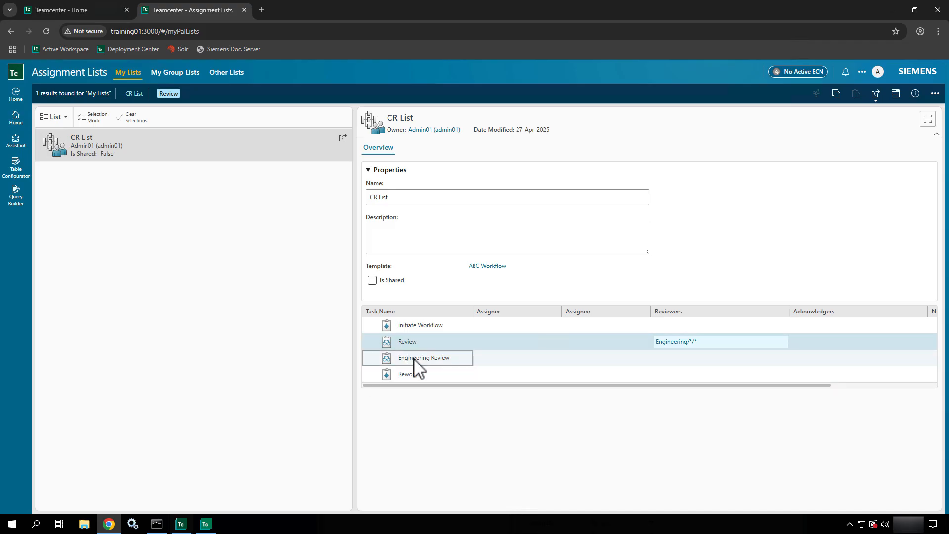
{"action": "left_click", "coordinate": [415, 359]}
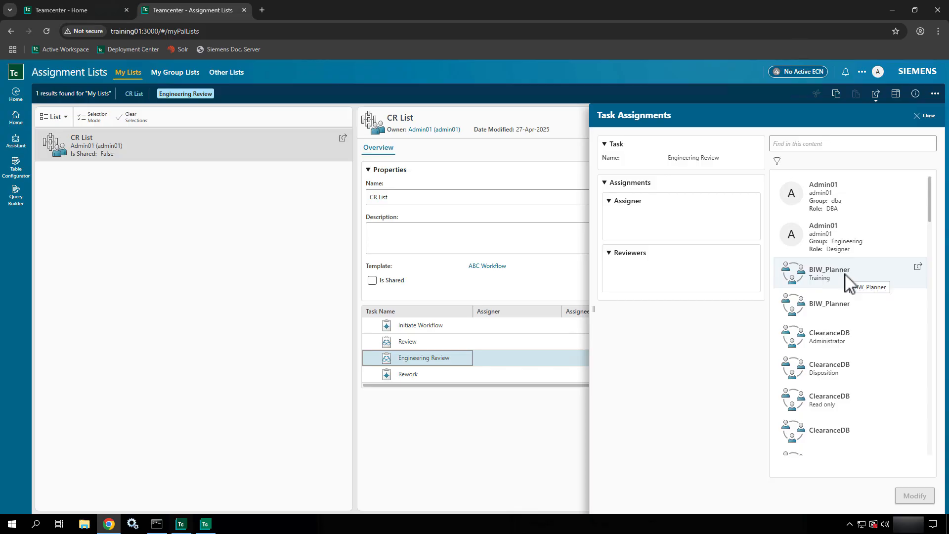
{"action": "scroll", "coordinate": [846, 283], "scroll_direction": "down", "scroll_amount": 10}
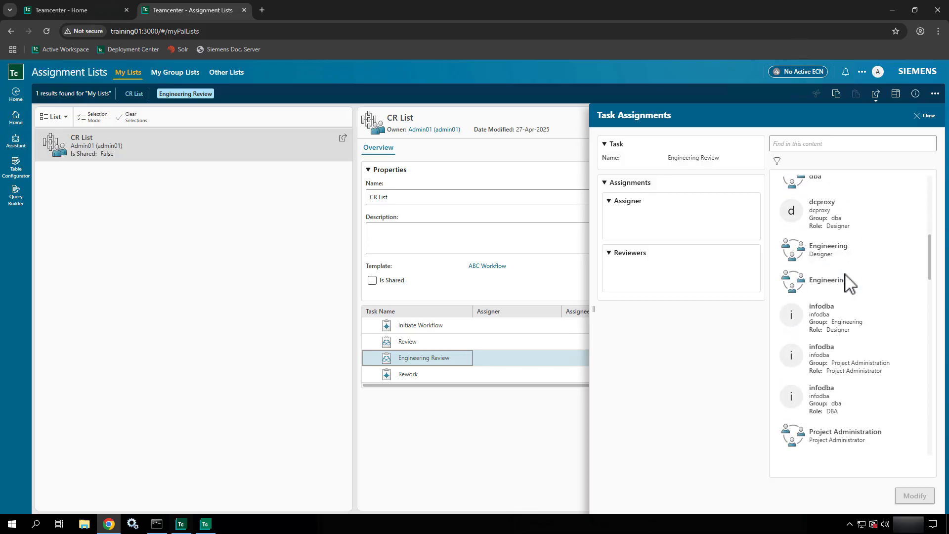
{"action": "scroll", "coordinate": [845, 275], "scroll_direction": "up", "scroll_amount": 3}
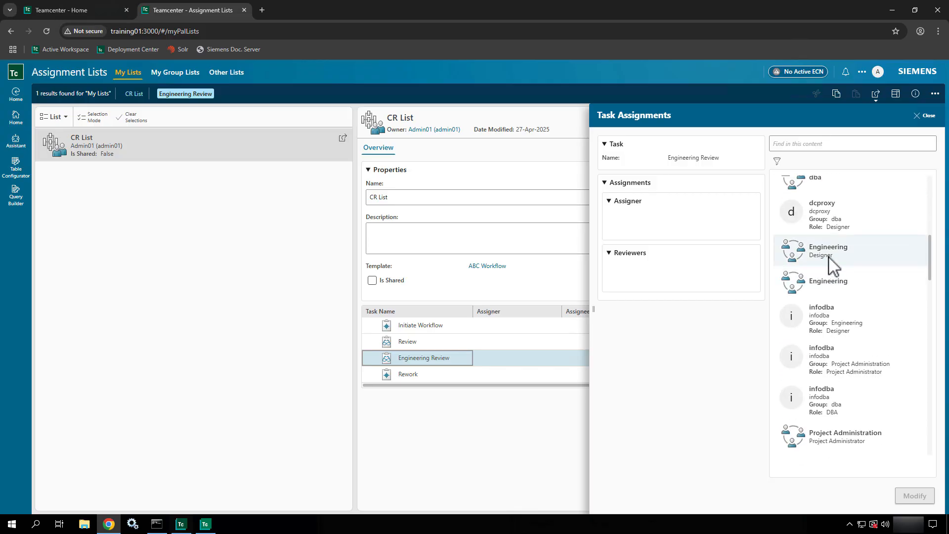
{"action": "left_click", "coordinate": [830, 262]}
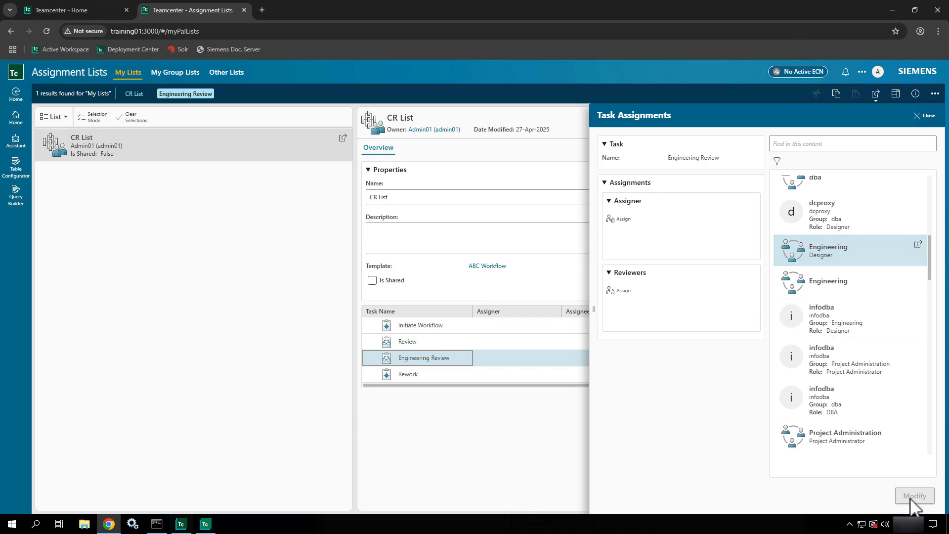
{"action": "left_click", "coordinate": [620, 292]}
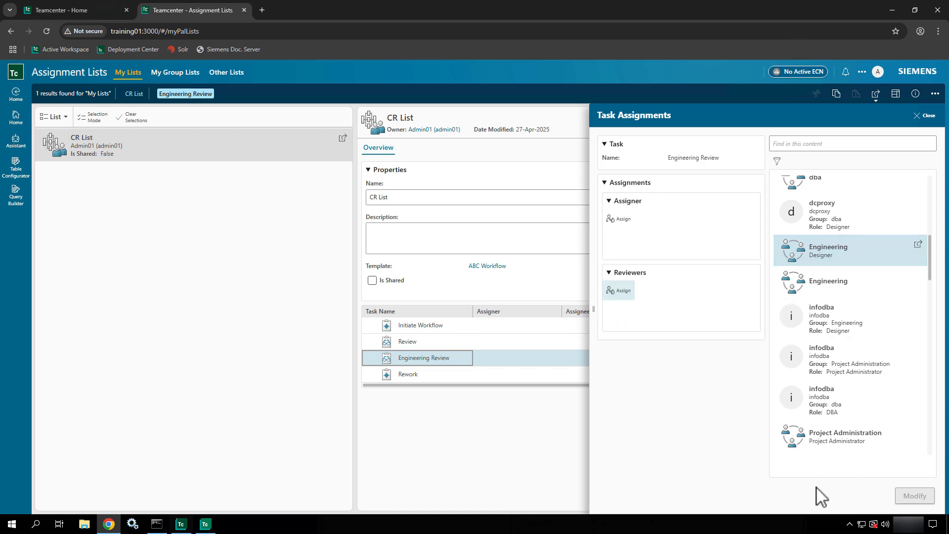
{"action": "left_click", "coordinate": [914, 496]}
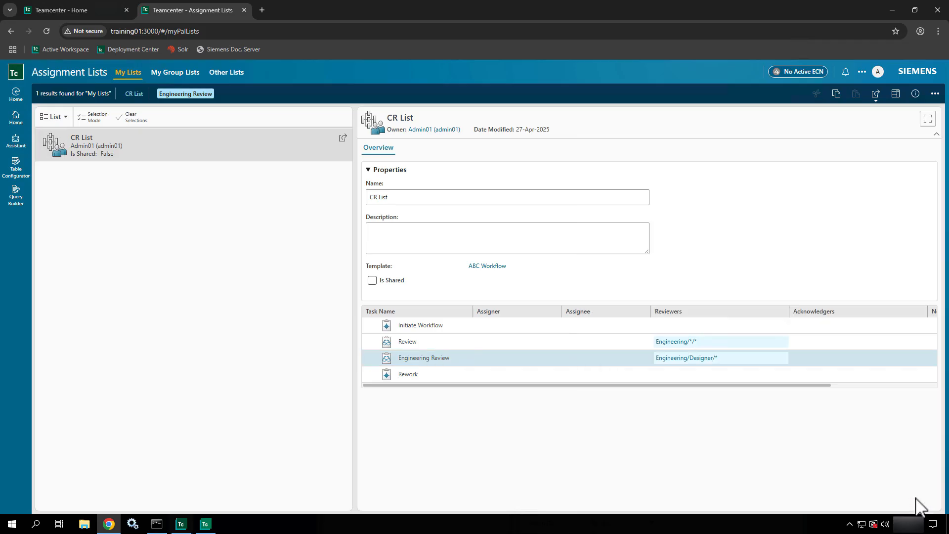
- View the Rework task's assignments without assigning anyone, and save the edits to CR List
{"action": "double_click", "coordinate": [427, 379]}
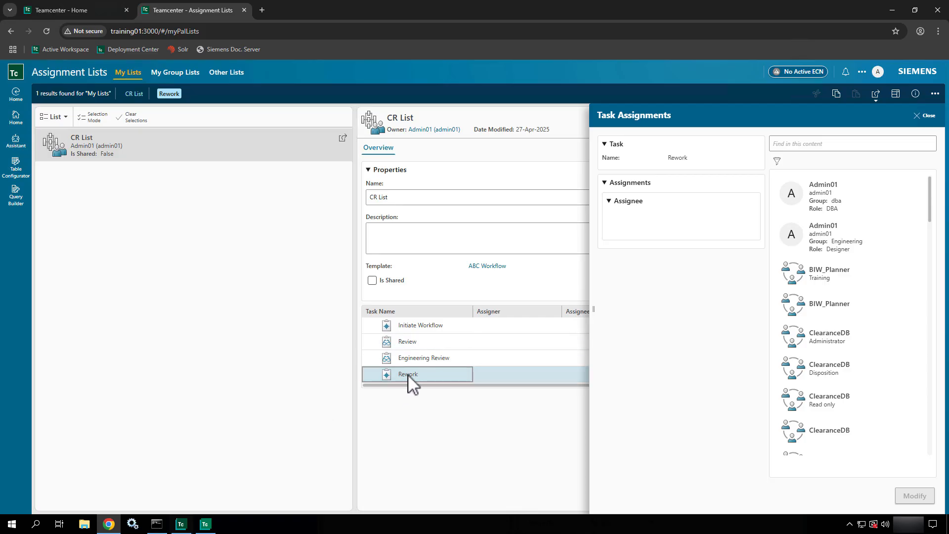
{"action": "left_click", "coordinate": [928, 116]}
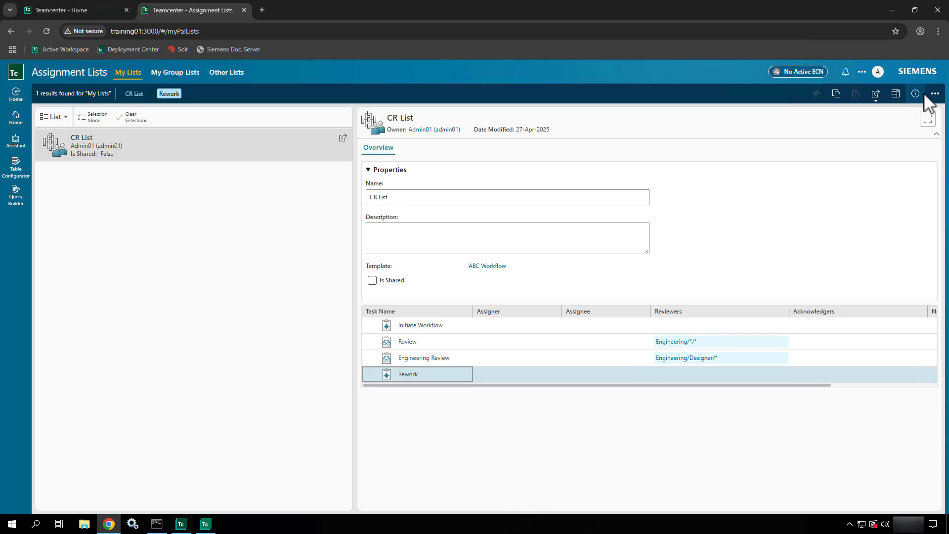
{"action": "left_click", "coordinate": [939, 94]}
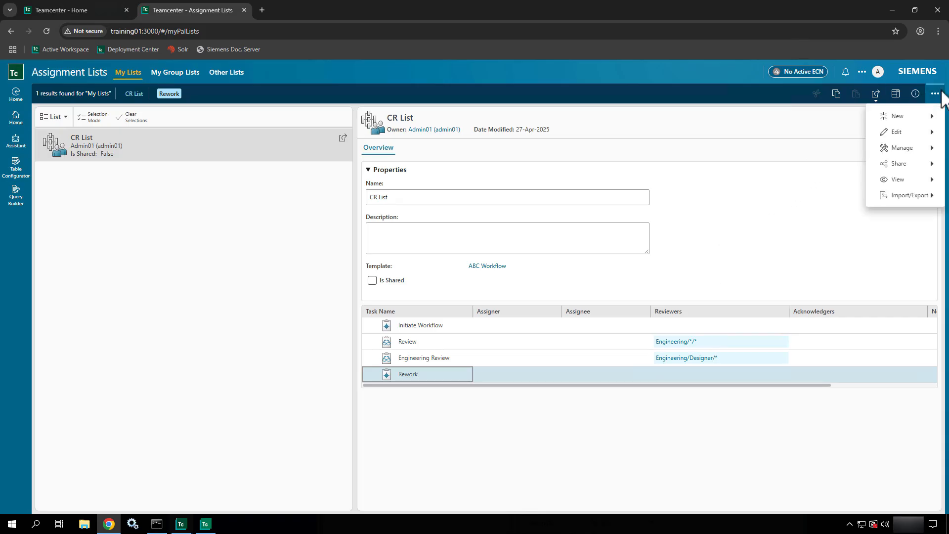
{"action": "left_click", "coordinate": [884, 130]}
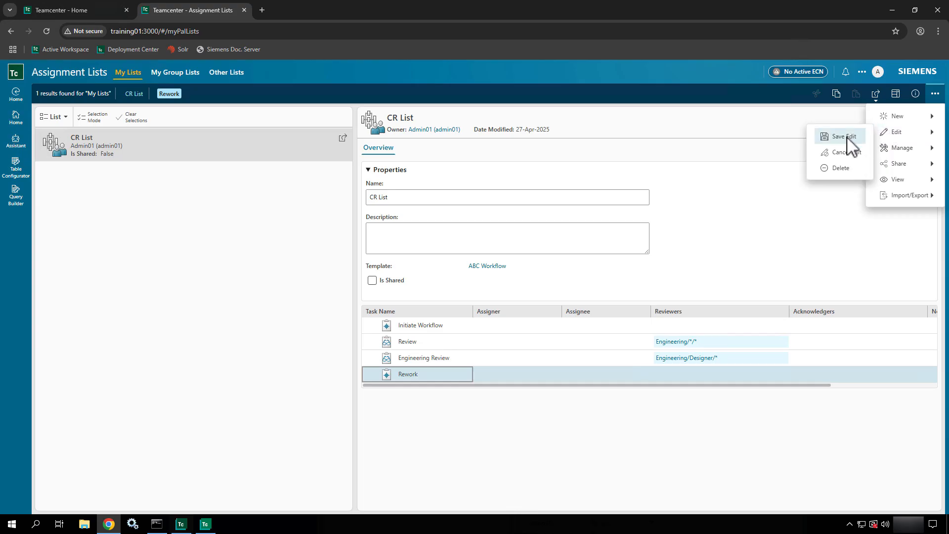
{"action": "left_click", "coordinate": [845, 137]}
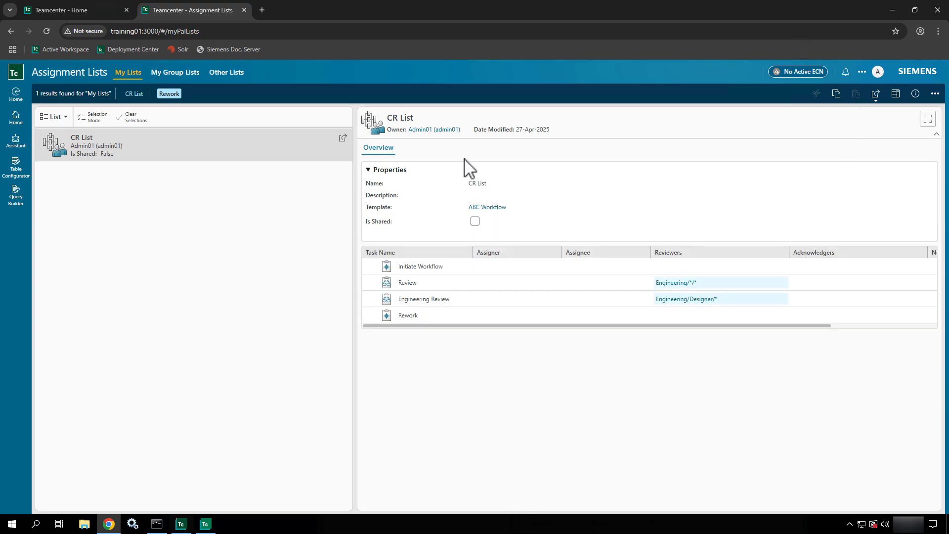
- Return to the home page and switch the session workspace to Author
{"action": "left_click", "coordinate": [16, 119]}
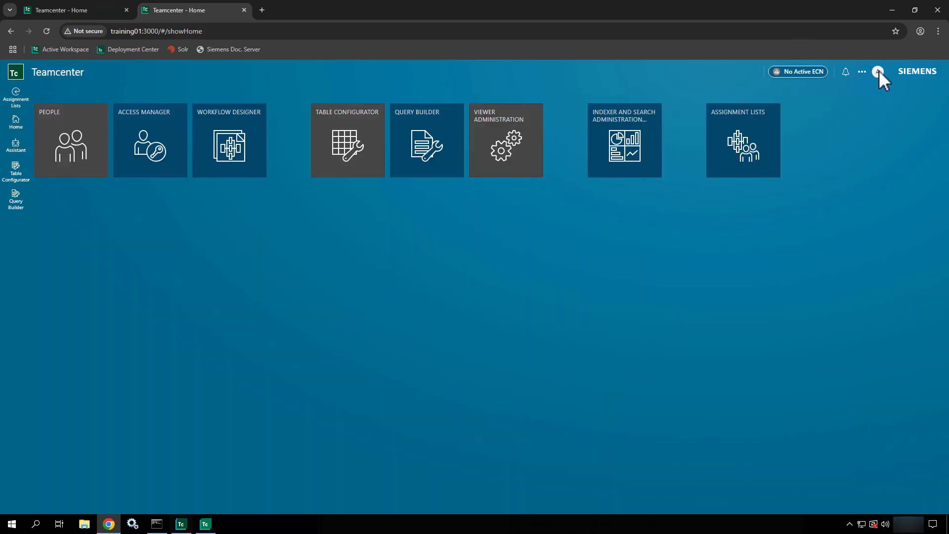
{"action": "left_click", "coordinate": [878, 72]}
{"action": "left_click", "coordinate": [817, 149]}
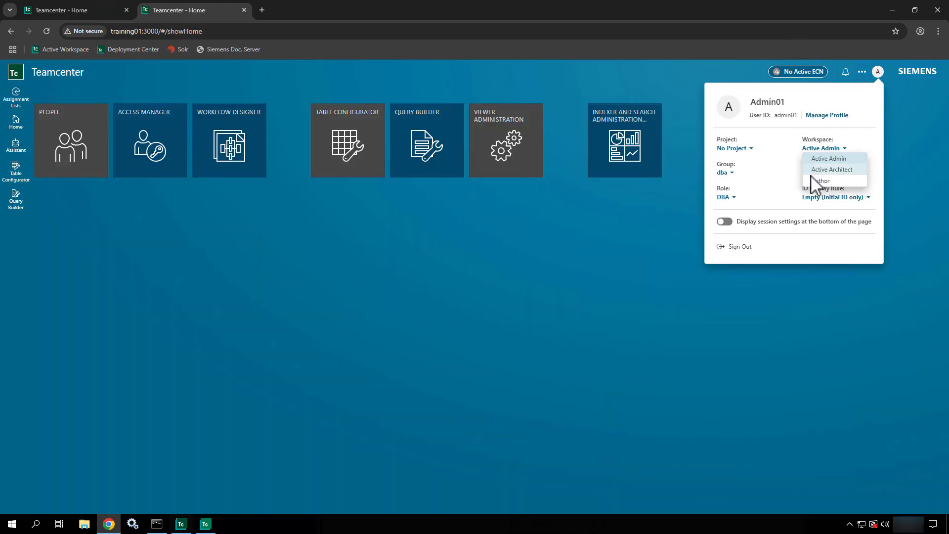
{"action": "left_click", "coordinate": [811, 178]}
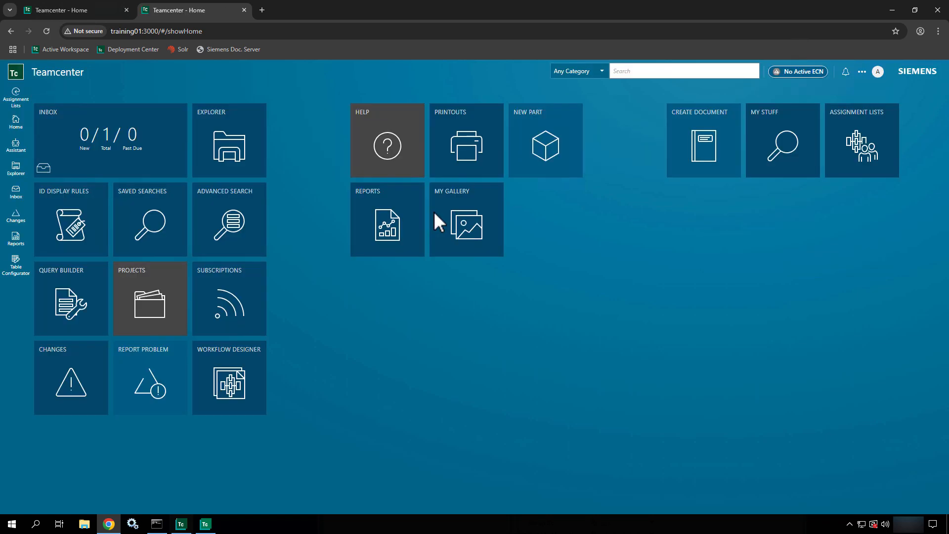
- Change the session's group to Engineering
{"action": "left_click", "coordinate": [879, 72]}
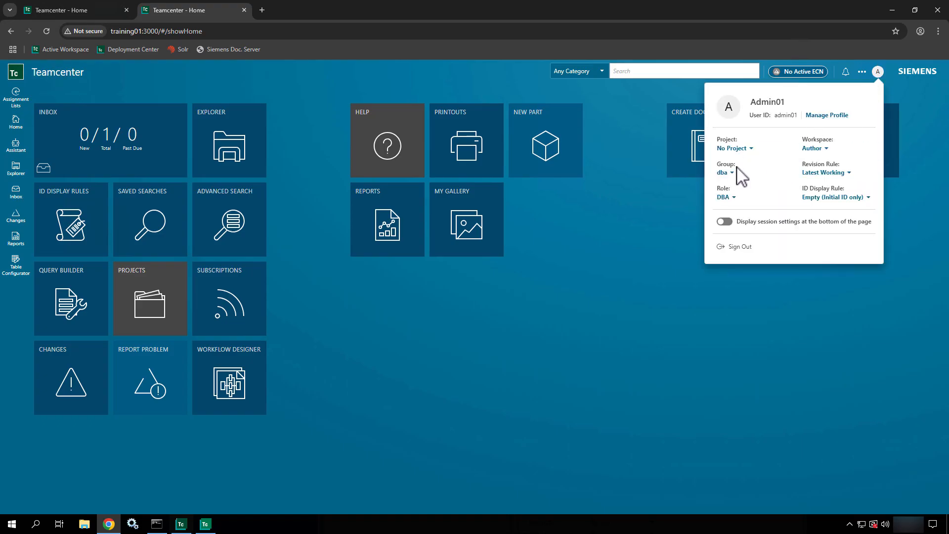
{"action": "left_click", "coordinate": [724, 173]}
{"action": "left_click", "coordinate": [729, 182]}
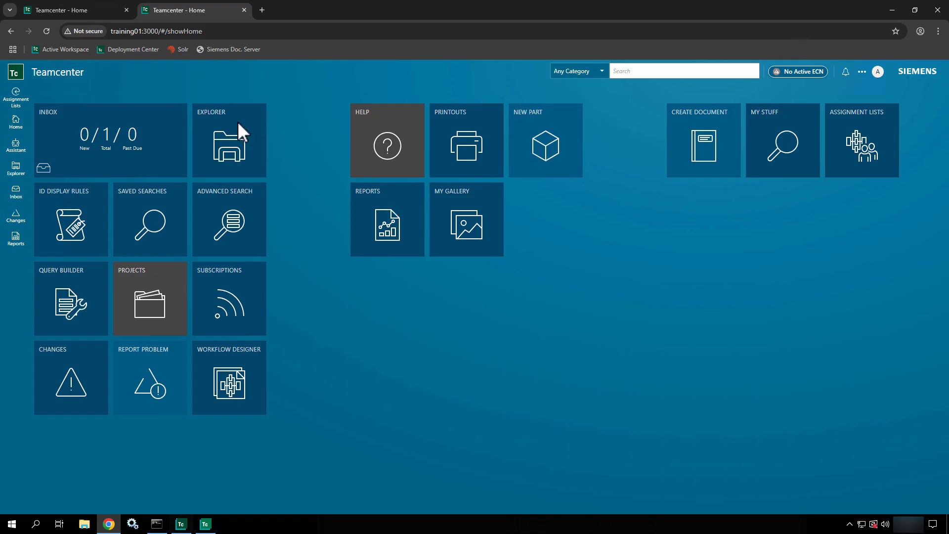
- Open Explorer from the home page and expand the Home folder
{"action": "left_click", "coordinate": [238, 123]}
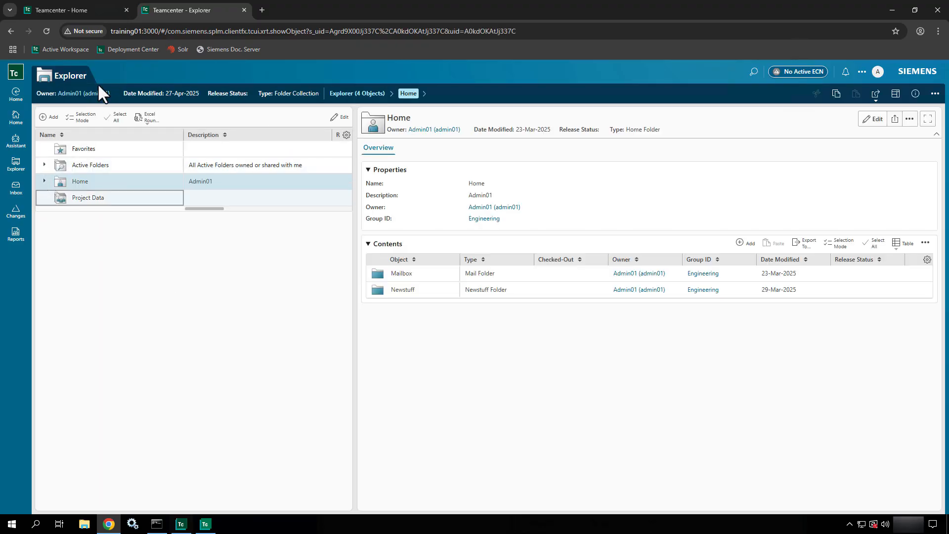
{"action": "left_click", "coordinate": [44, 181]}
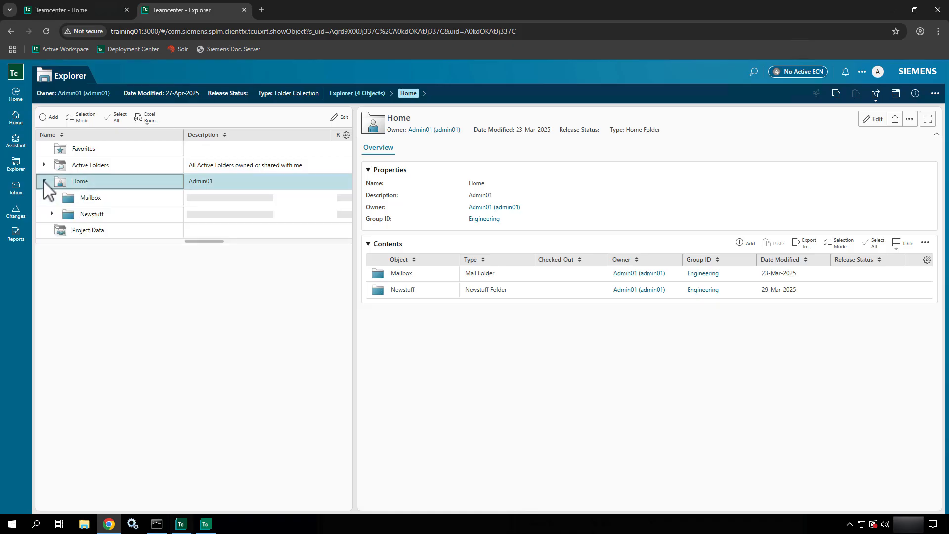
- Select the ASSY,X-Y,Cutting Head revision in the Newstuff folder and start submitting it to a workflow
{"action": "left_click", "coordinate": [53, 213]}
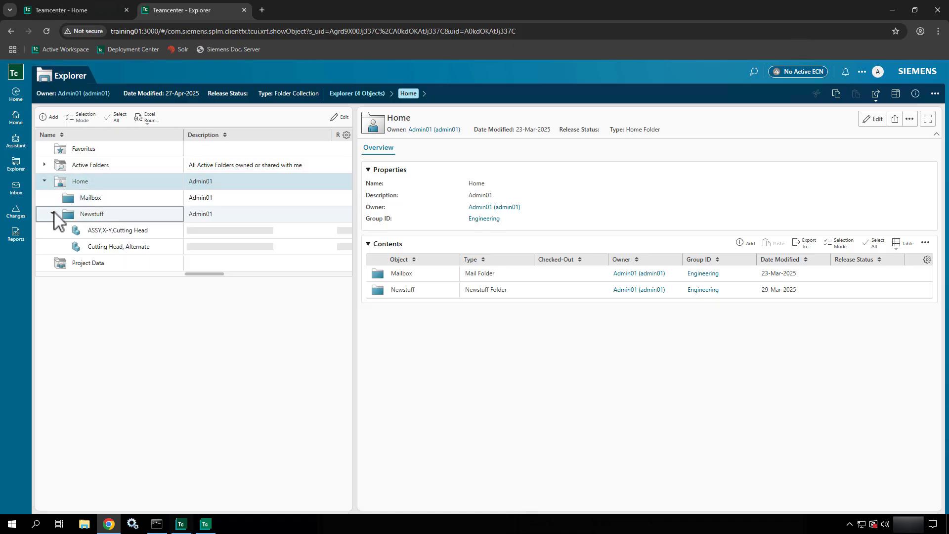
{"action": "left_click", "coordinate": [141, 237]}
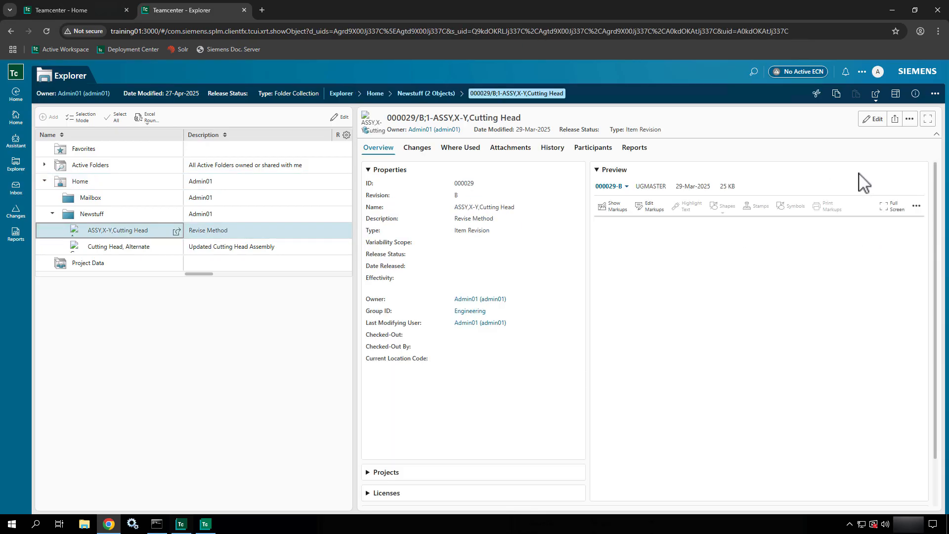
{"action": "left_click", "coordinate": [934, 95]}
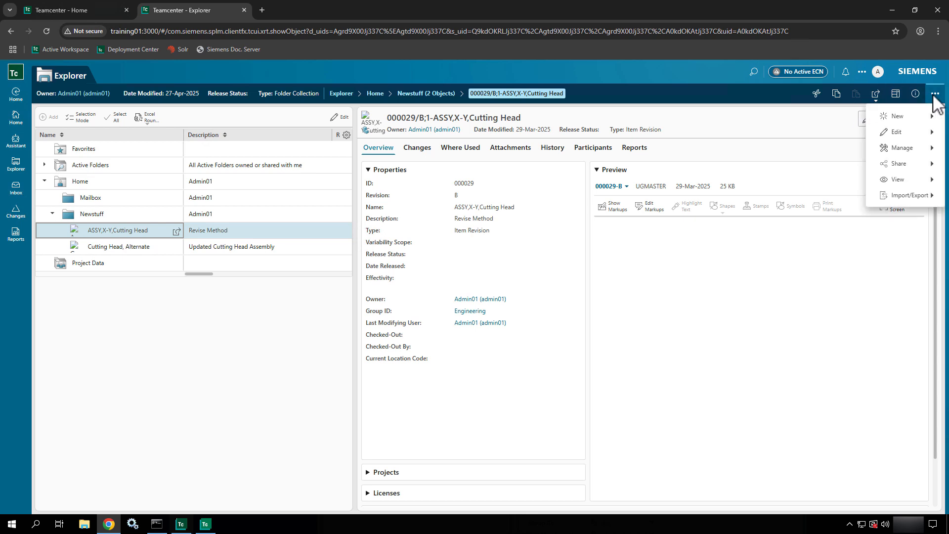
{"action": "left_click", "coordinate": [903, 148]}
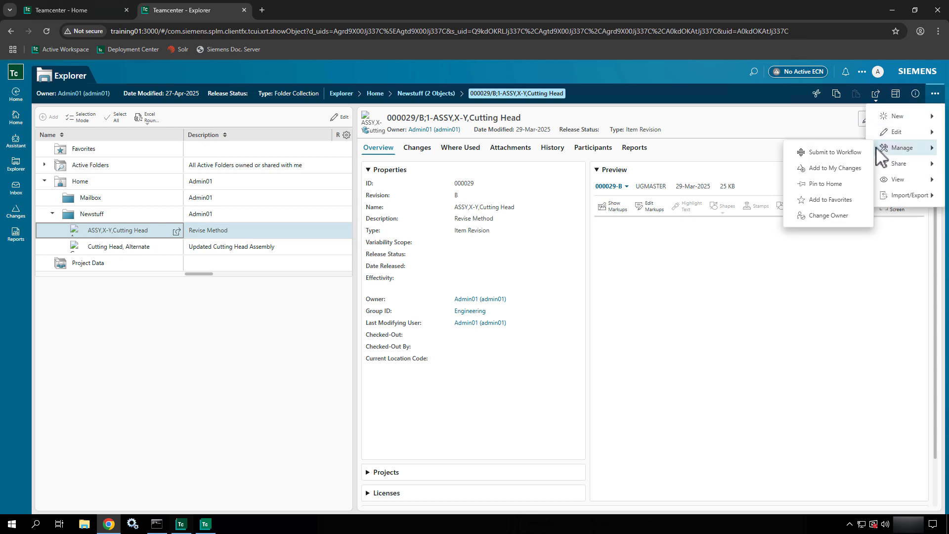
{"action": "left_click", "coordinate": [850, 152]}
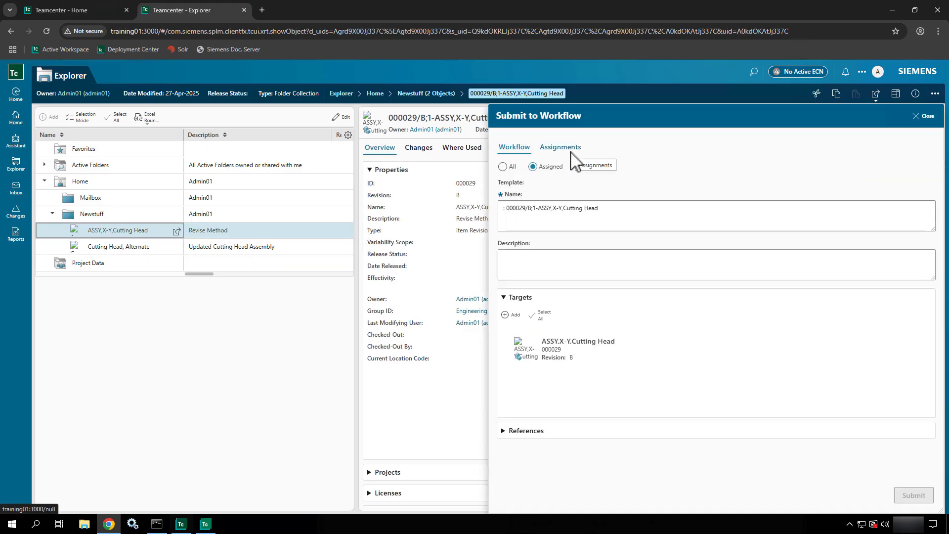
- Show all workflow templates and choose ABC Workflow for the Cutting Head assembly submission
{"action": "left_click", "coordinate": [510, 167]}
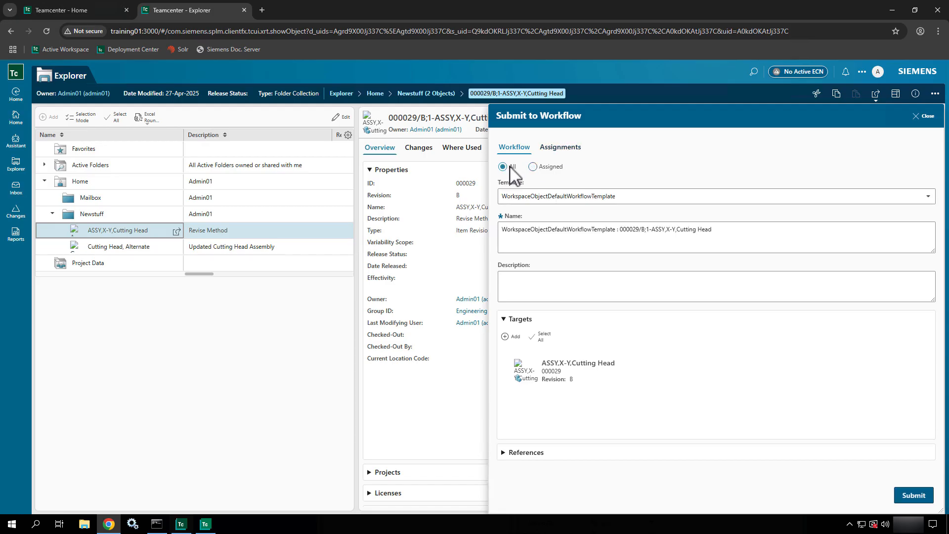
{"action": "left_click", "coordinate": [553, 196]}
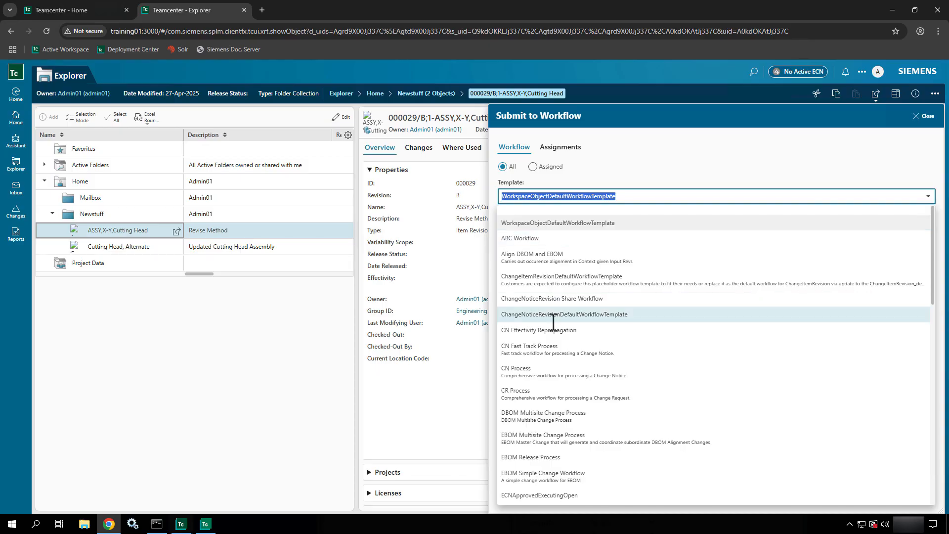
{"action": "left_click", "coordinate": [538, 238]}
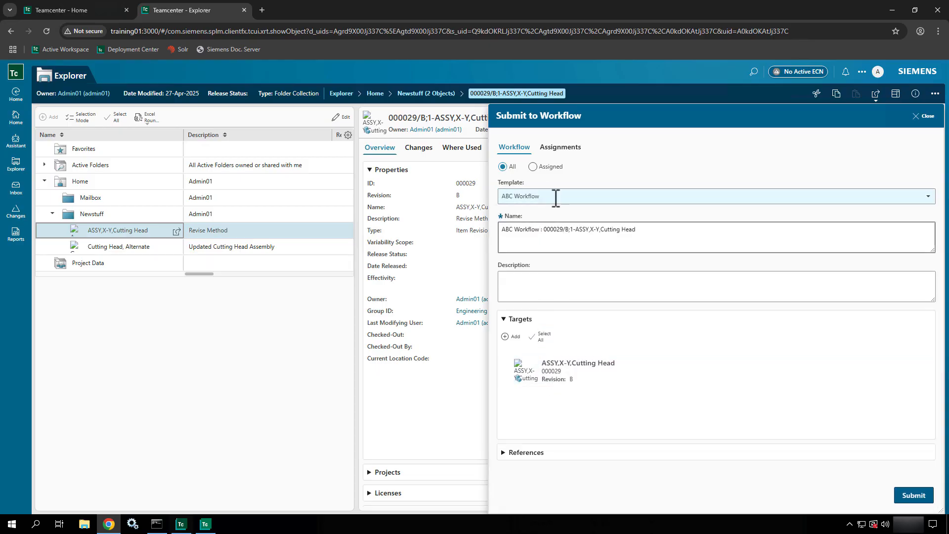
- Apply the CR List assignment list to the workflow tasks and submit the Cutting Head assembly
{"action": "left_click", "coordinate": [558, 148]}
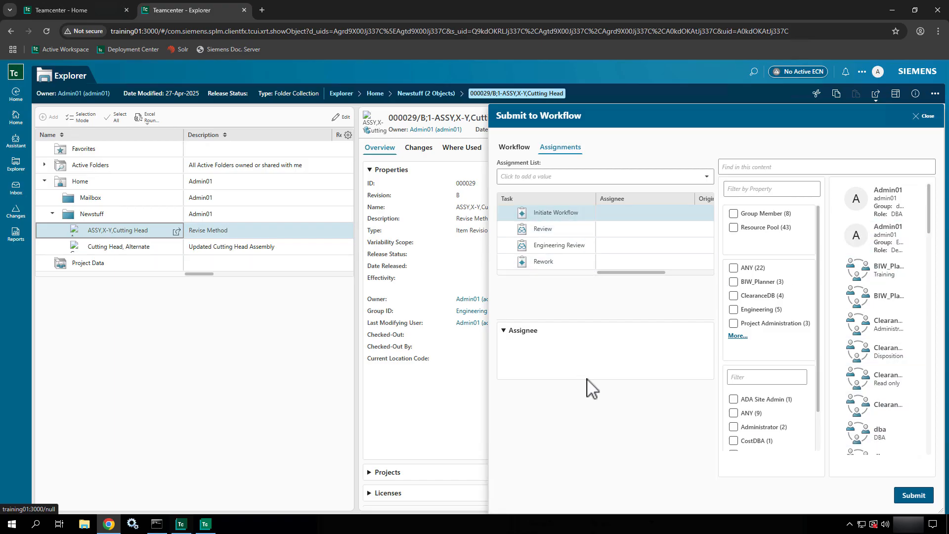
{"action": "left_click", "coordinate": [560, 177]}
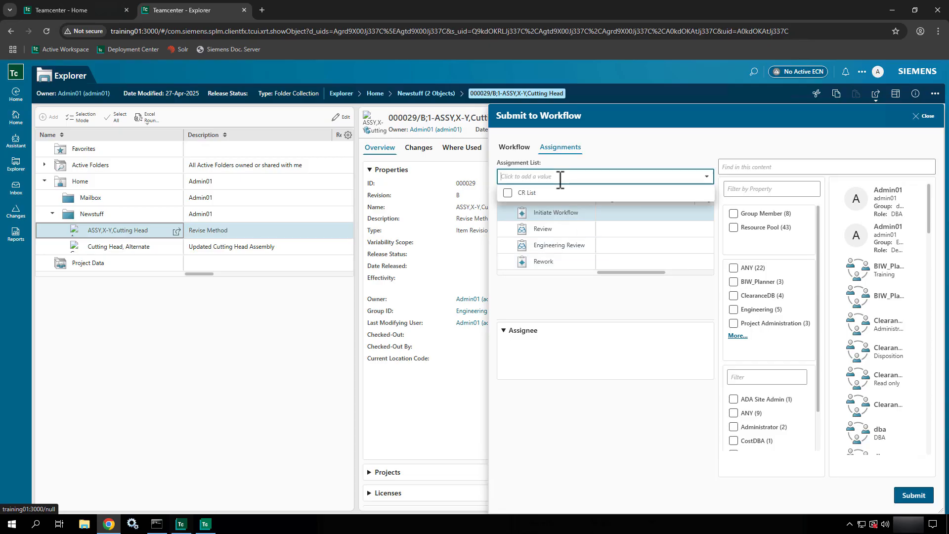
{"action": "left_click", "coordinate": [508, 193]}
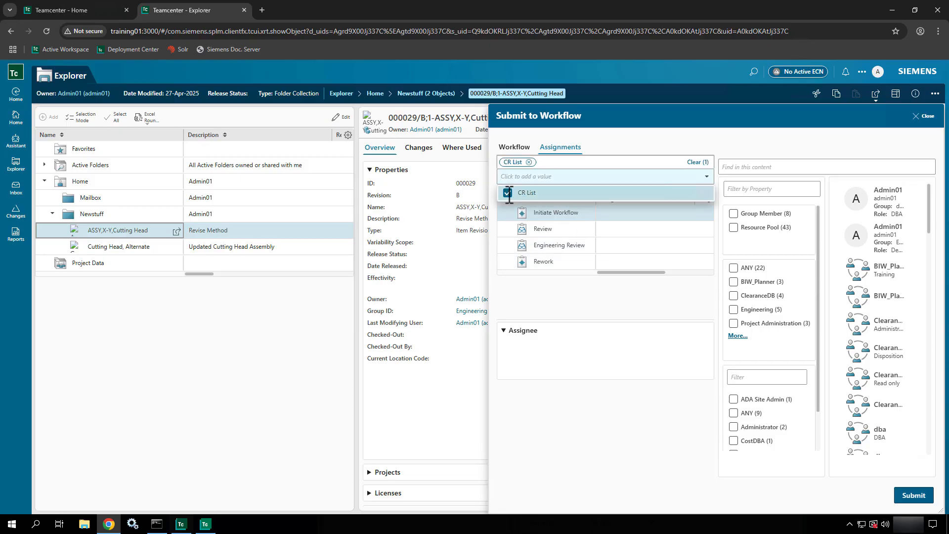
{"action": "left_click", "coordinate": [655, 299]}
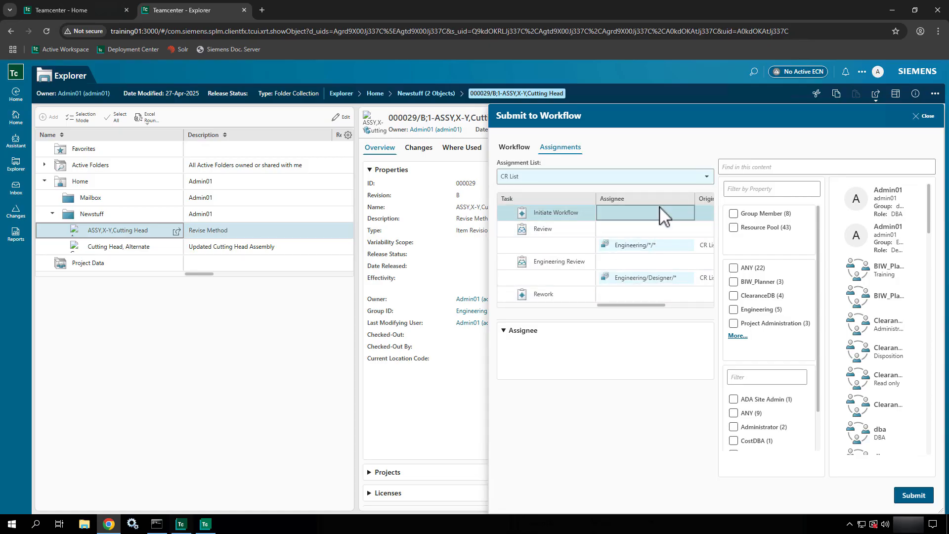
{"action": "left_click", "coordinate": [912, 495]}
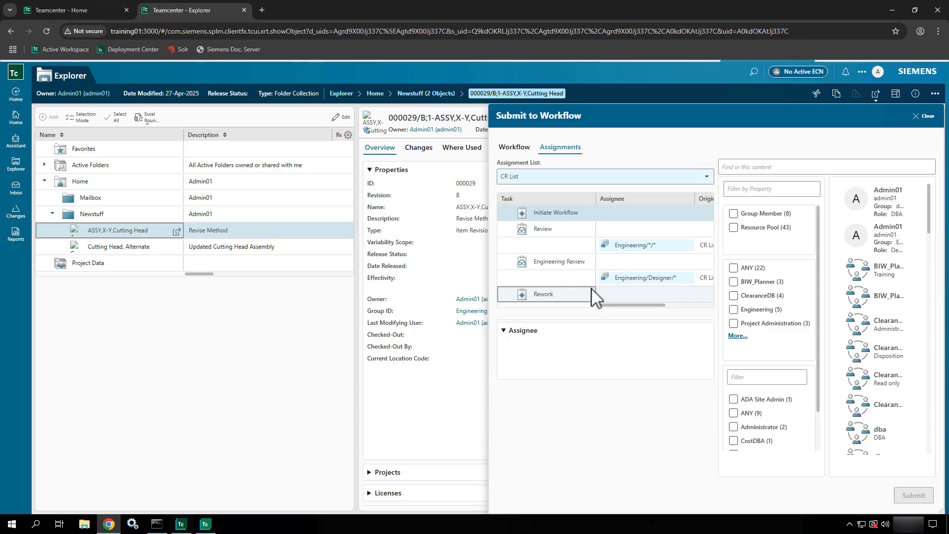
- Return to the home page and change the session's group to dba
{"action": "left_click", "coordinate": [16, 117]}
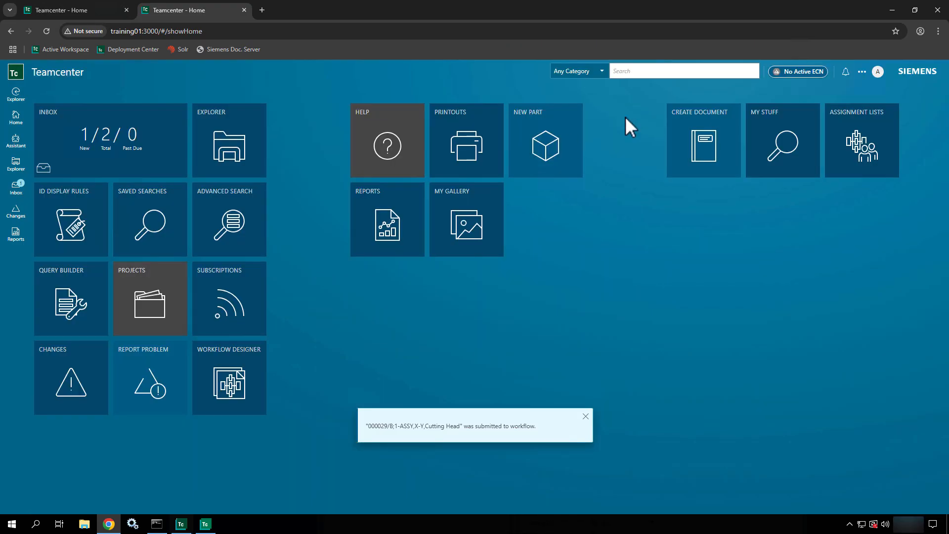
{"action": "left_click", "coordinate": [877, 71]}
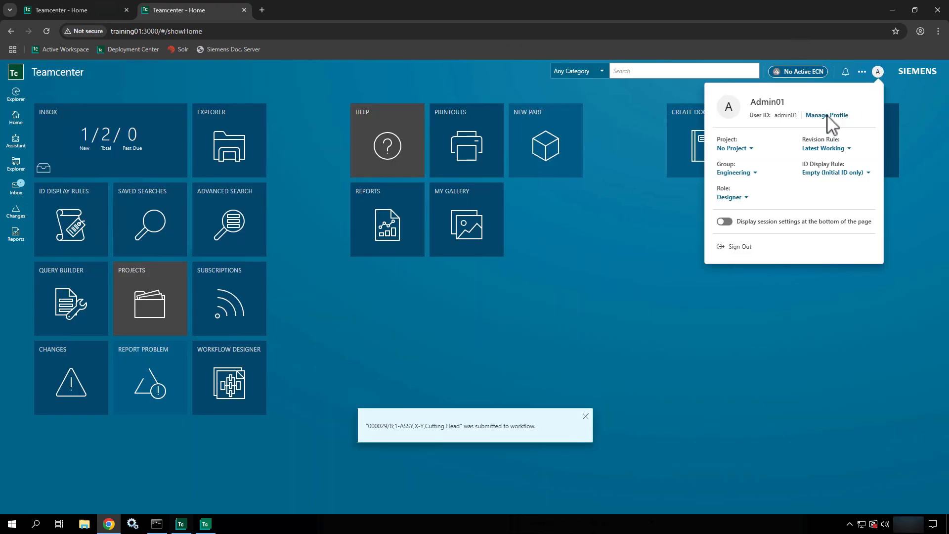
{"action": "left_click", "coordinate": [824, 148]}
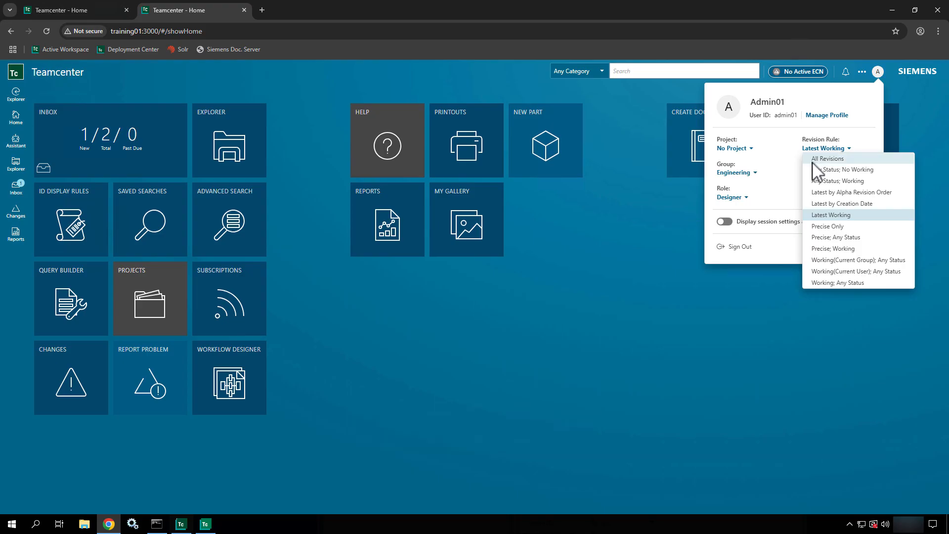
{"action": "left_click", "coordinate": [775, 165]}
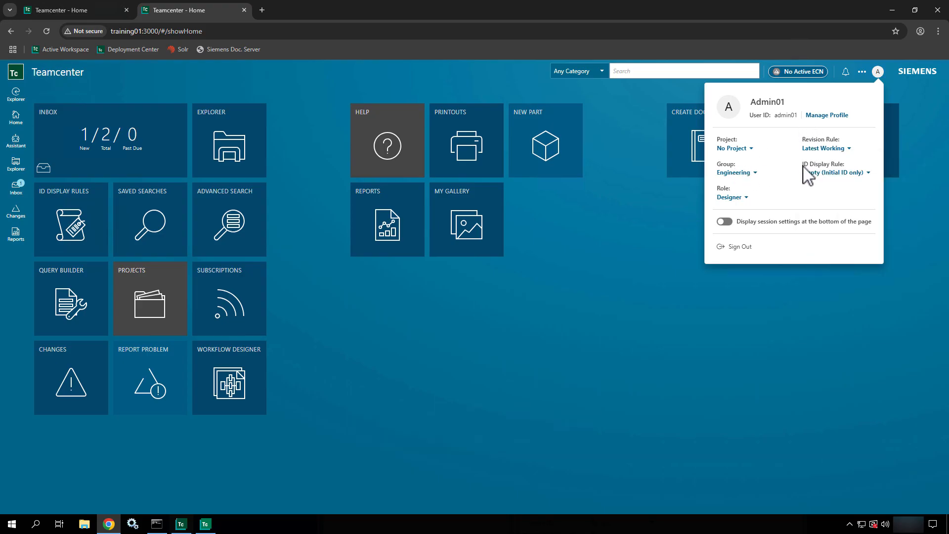
{"action": "left_click", "coordinate": [734, 173]}
{"action": "left_click", "coordinate": [734, 193]}
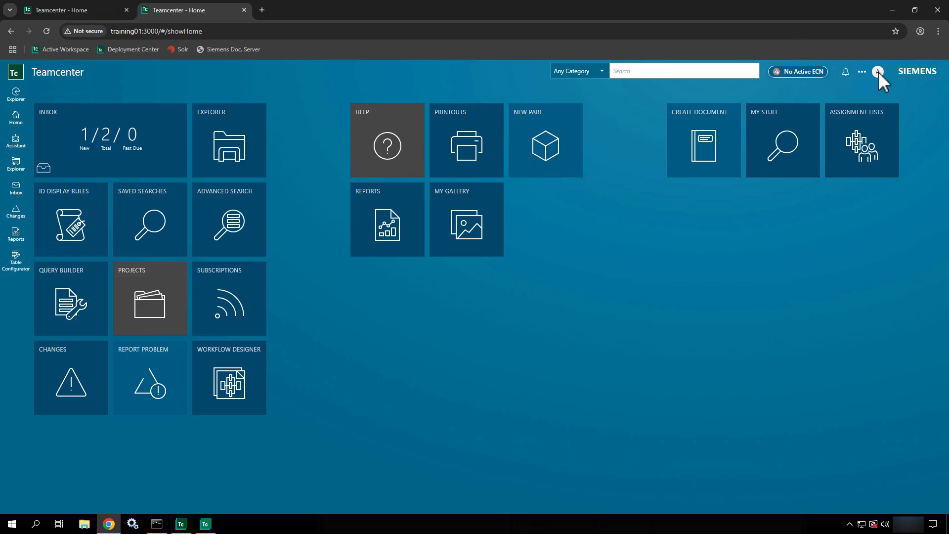
- Switch the session workspace from Author to Active Admin
{"action": "left_click", "coordinate": [878, 72]}
{"action": "left_click", "coordinate": [815, 148]}
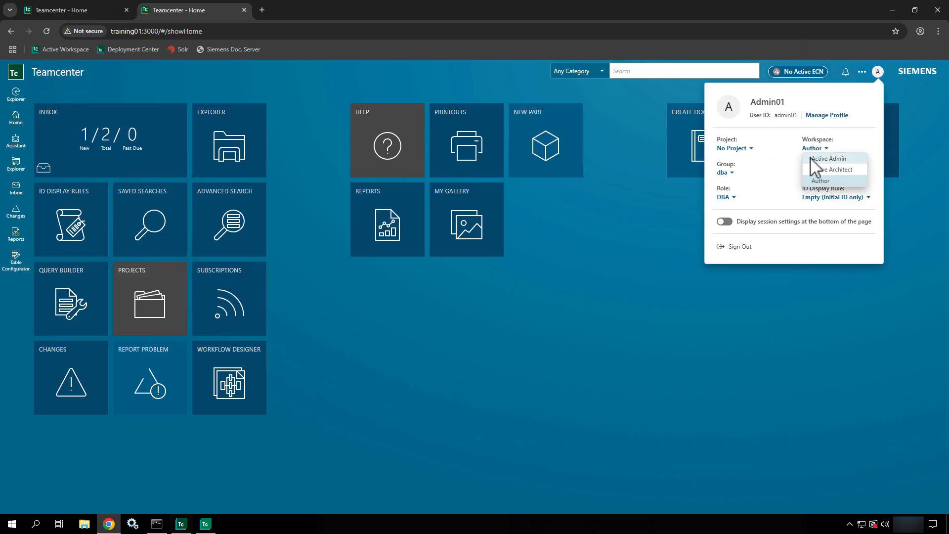
{"action": "left_click", "coordinate": [811, 161]}
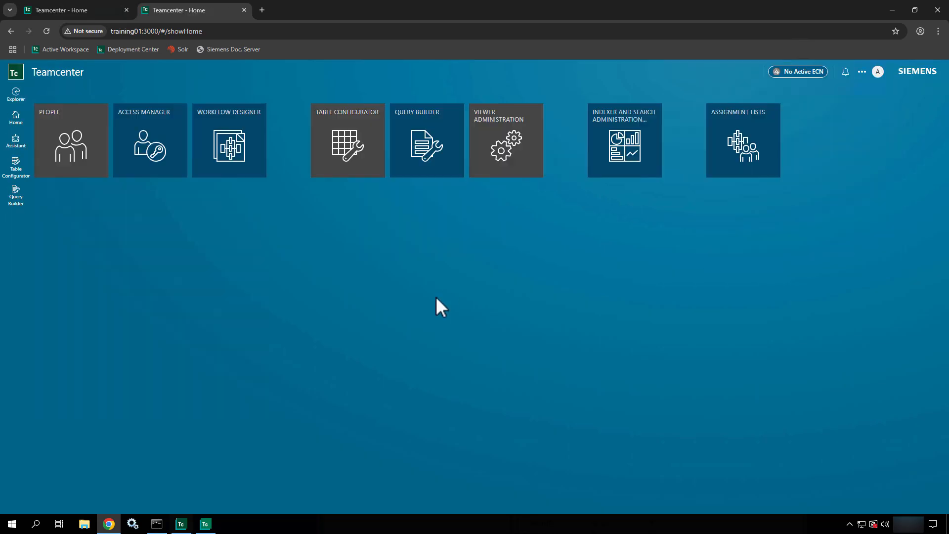